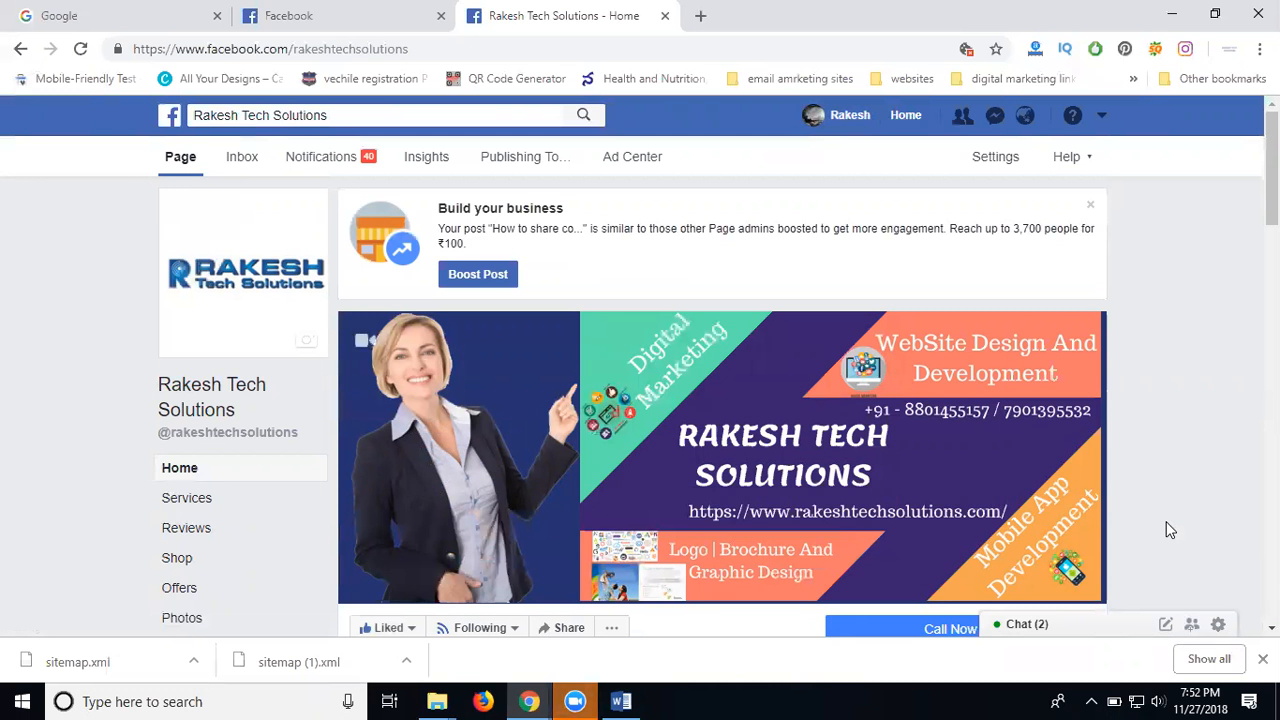
Open the Crossposting settings of the Rakesh Tech Solutions Page and read what crossposting allows.
scroll(838, 478, "down", 3)
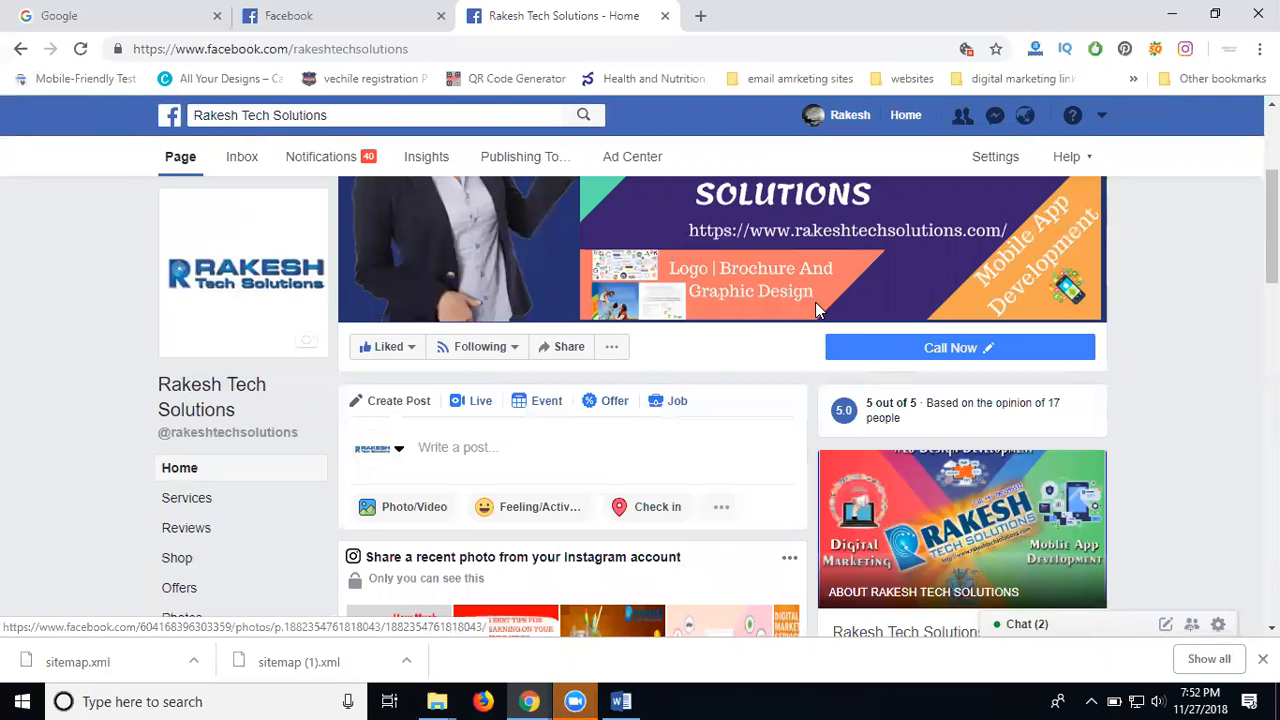
left_click(992, 163)
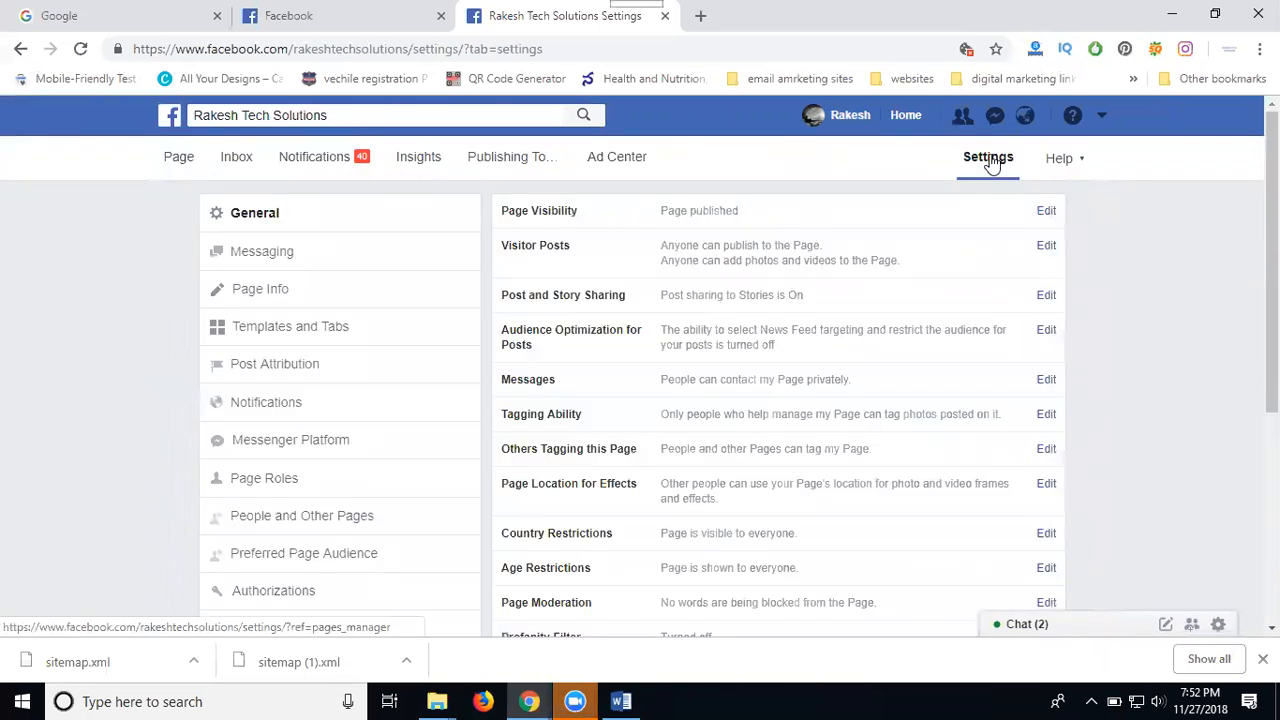
scroll(346, 349, "down", 3)
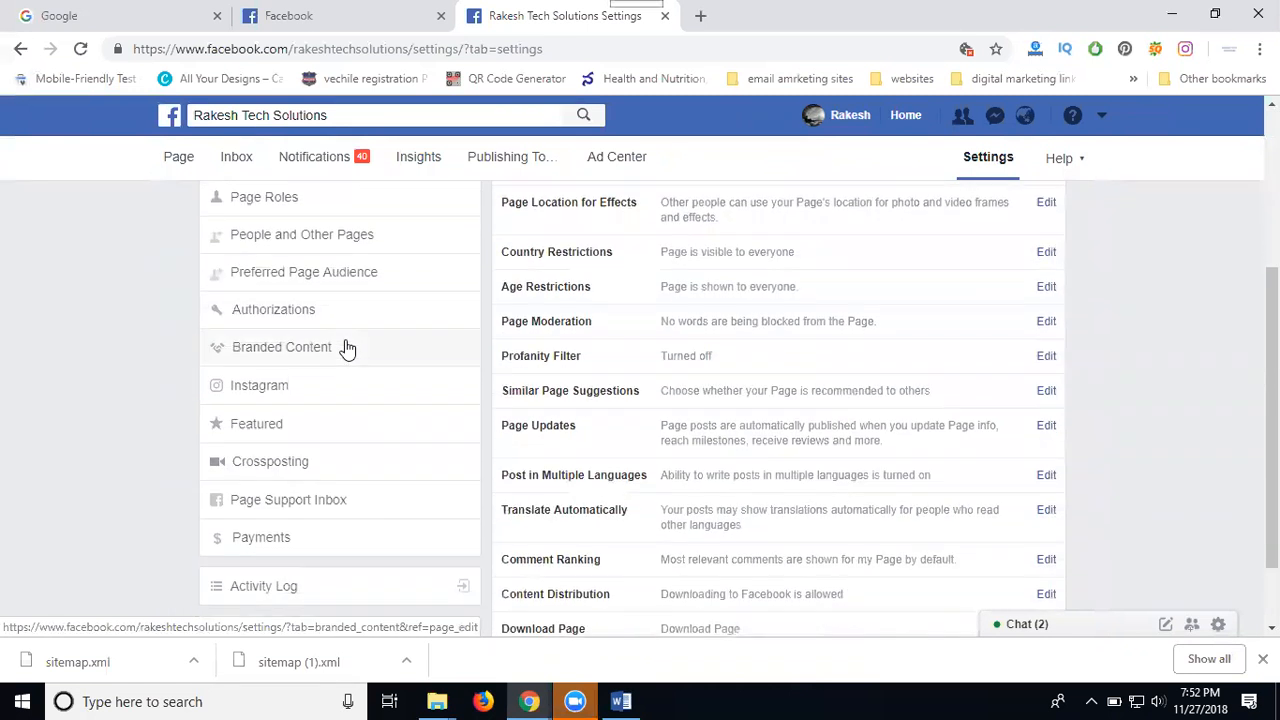
left_click(291, 472)
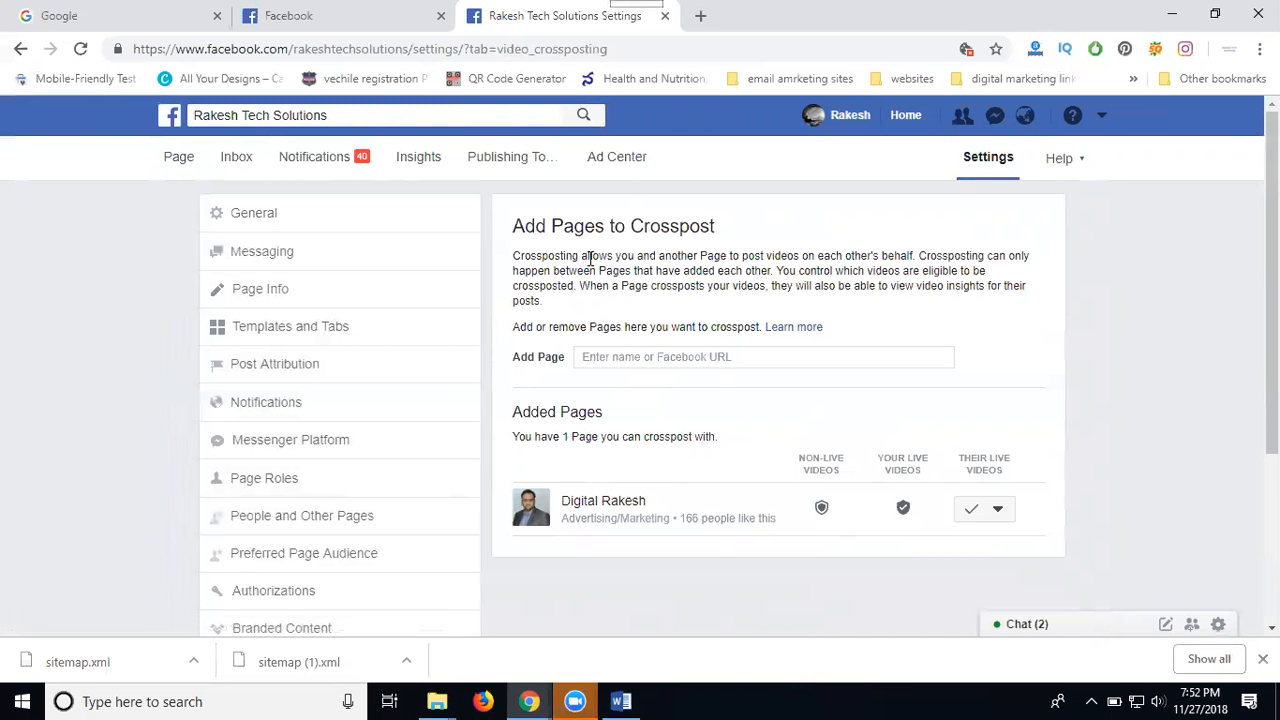
left_click_drag(766, 256, 916, 256)
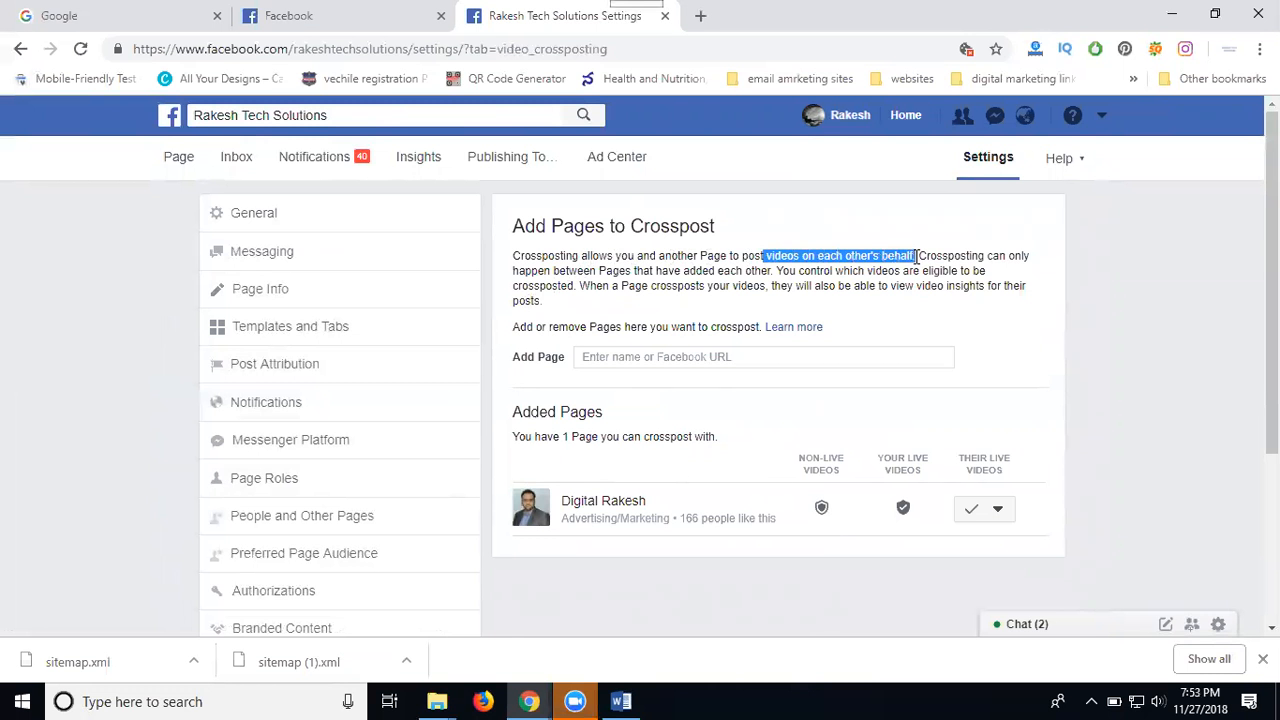
Add the Rakesh SEO Page as a crossposting partner, allowing its live videos without further approval.
left_click(643, 356)
type("fakesh")
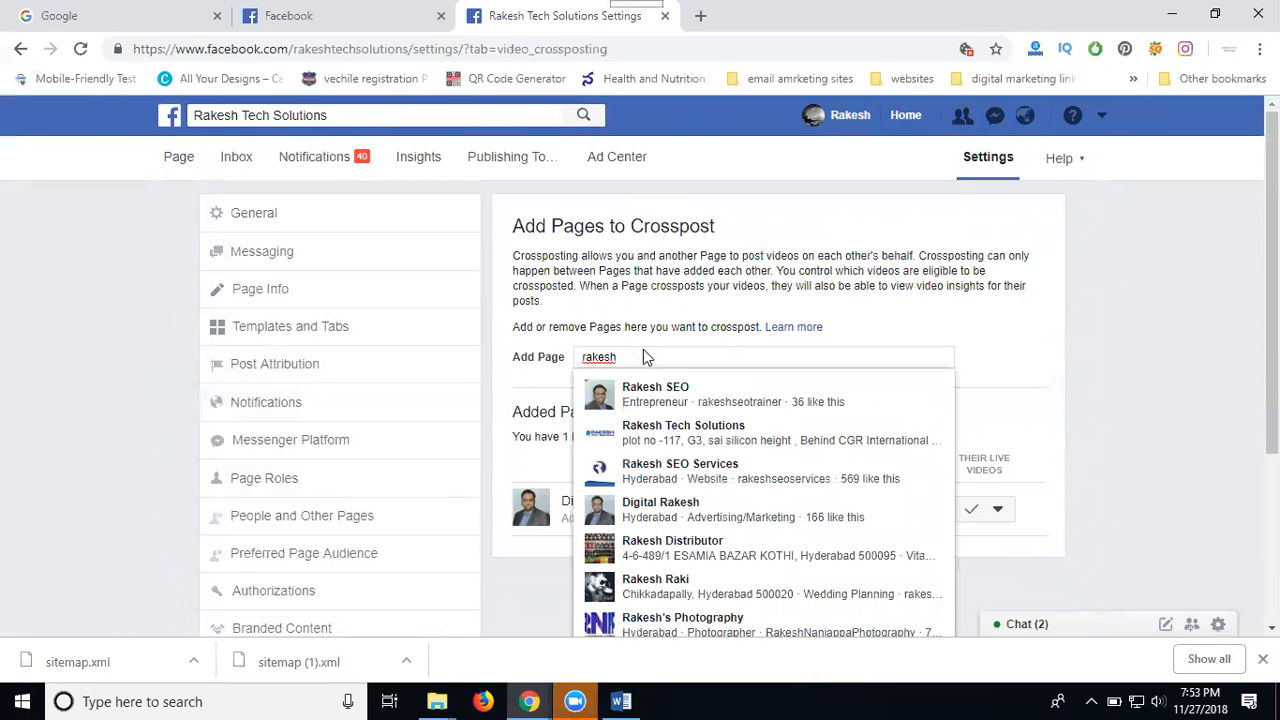
left_click(648, 392)
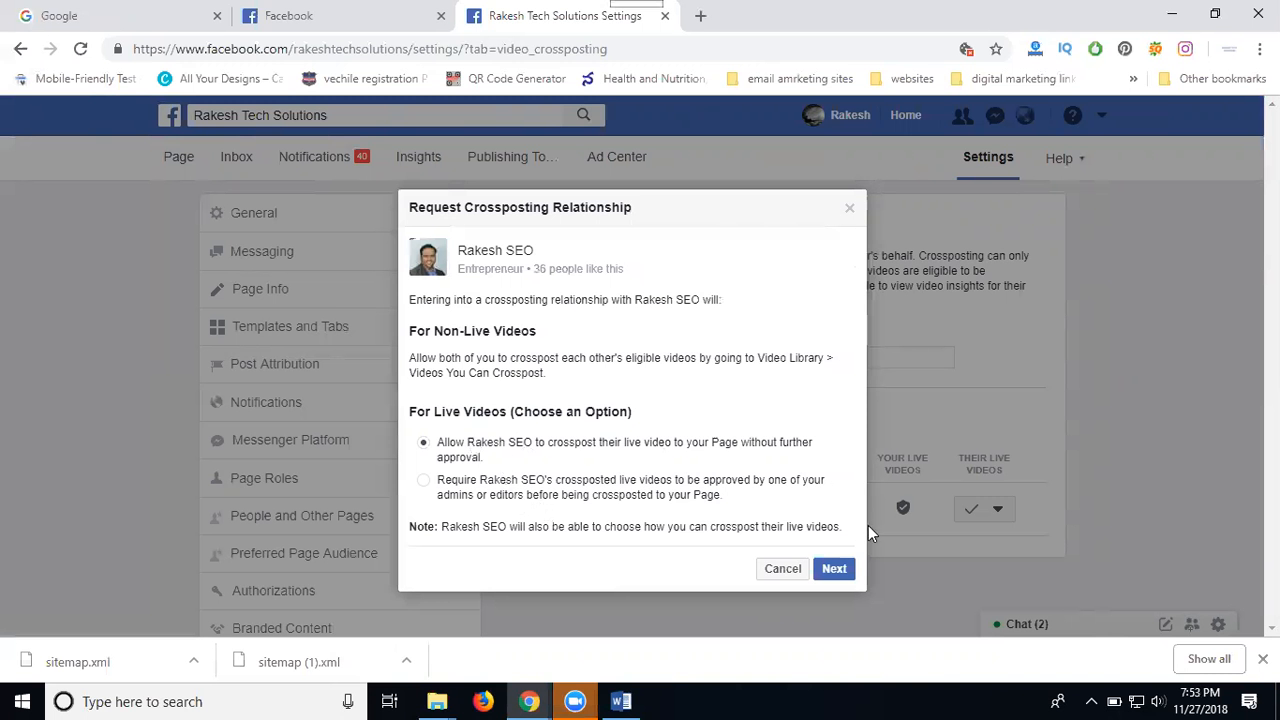
left_click(845, 569)
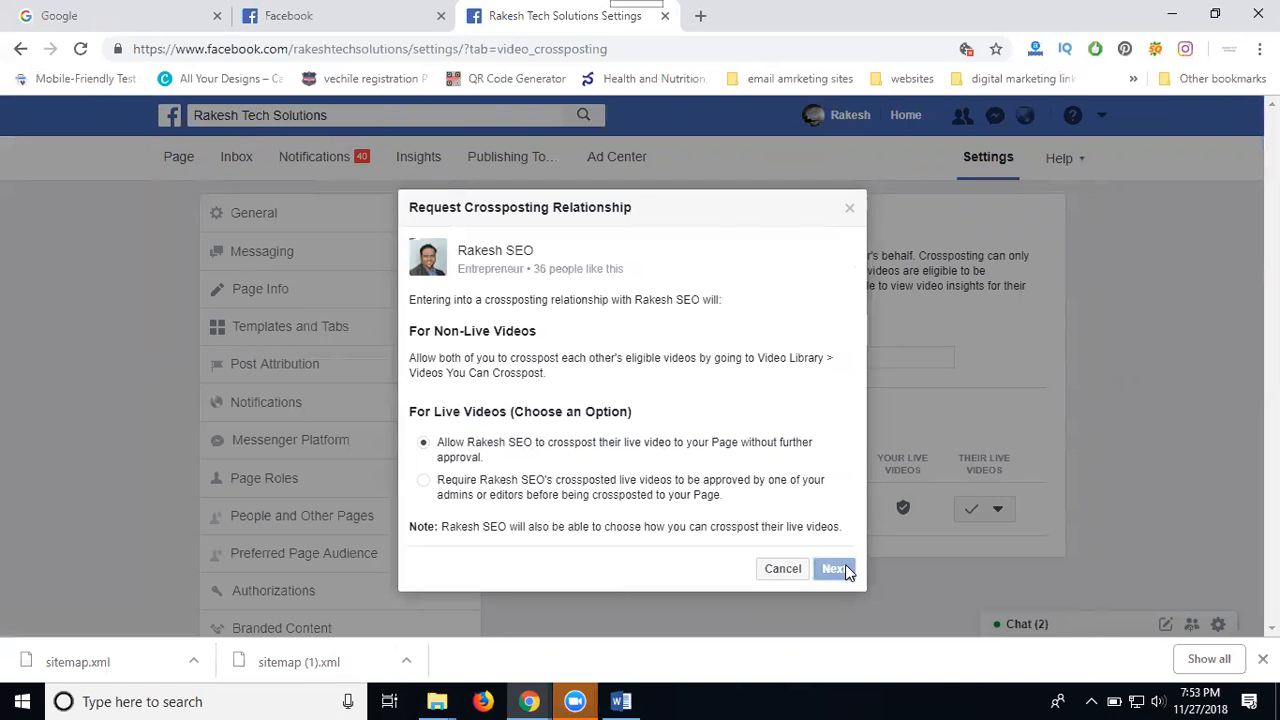
left_click(828, 371)
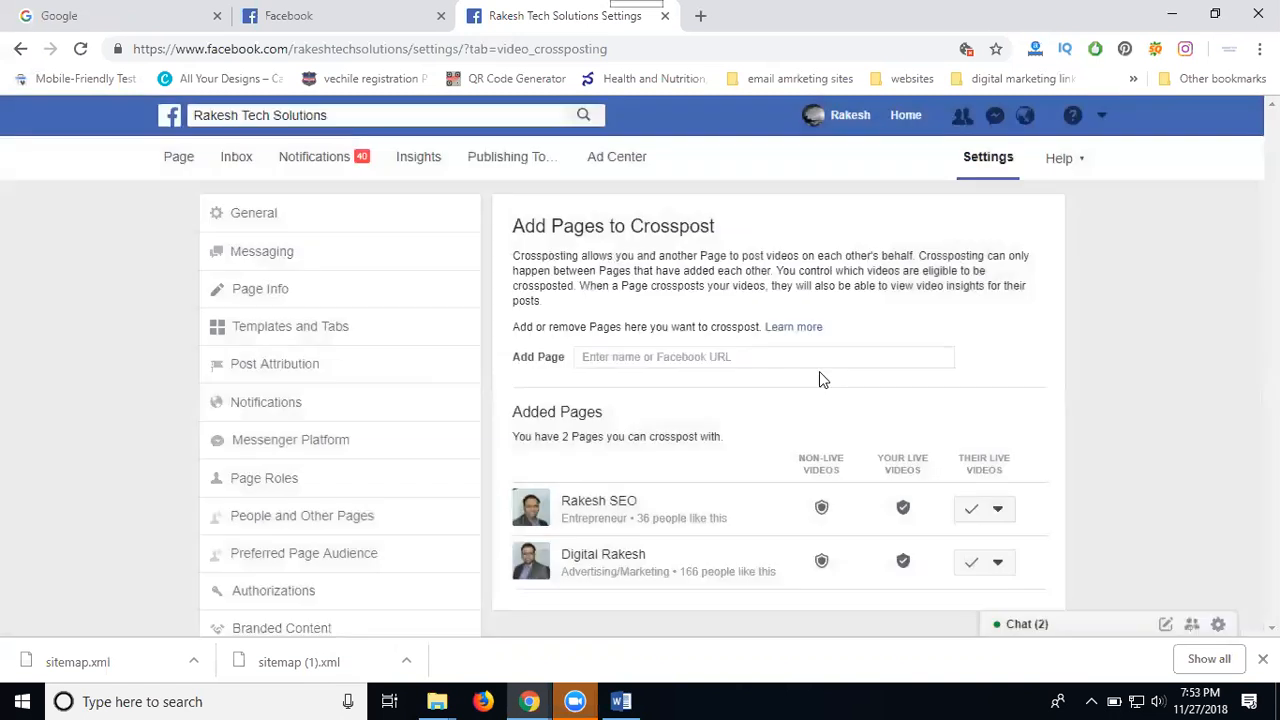
Add the Rakesh SEO Services Page for crossposting, allowing its live videos without further approval.
left_click(686, 356)
type("ra")
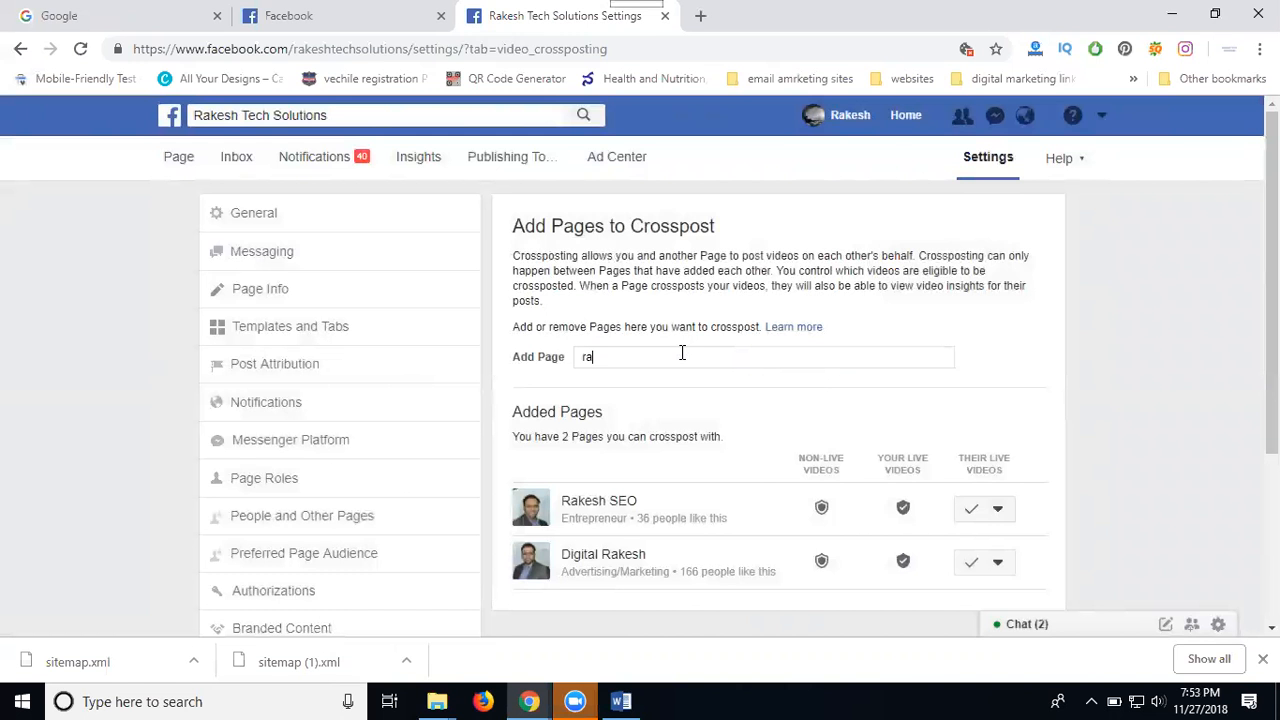
type("kesh")
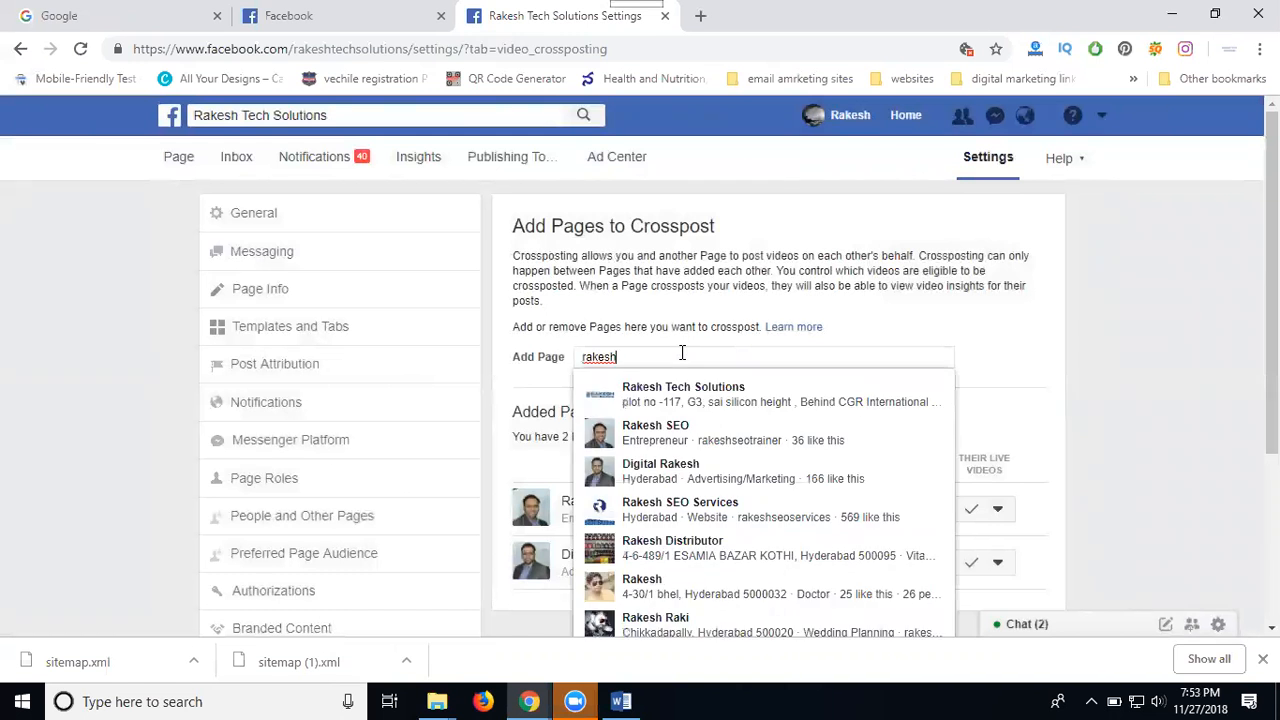
left_click(672, 512)
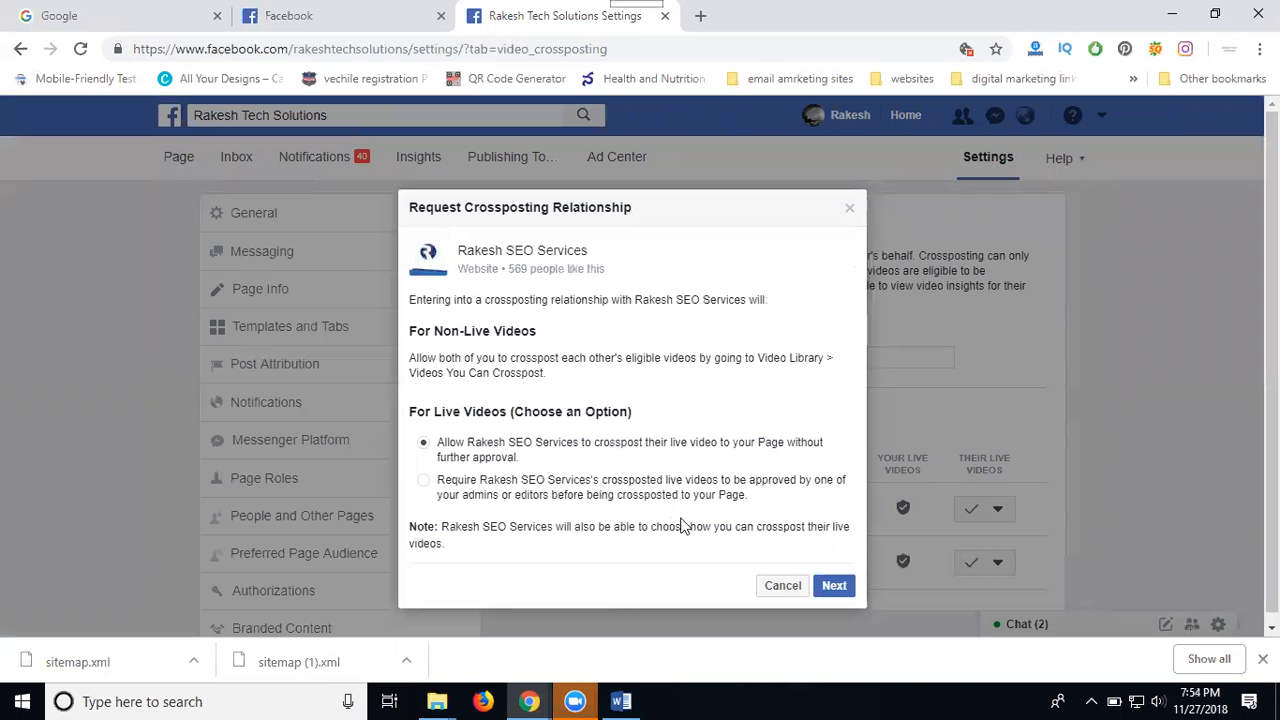
left_click(835, 586)
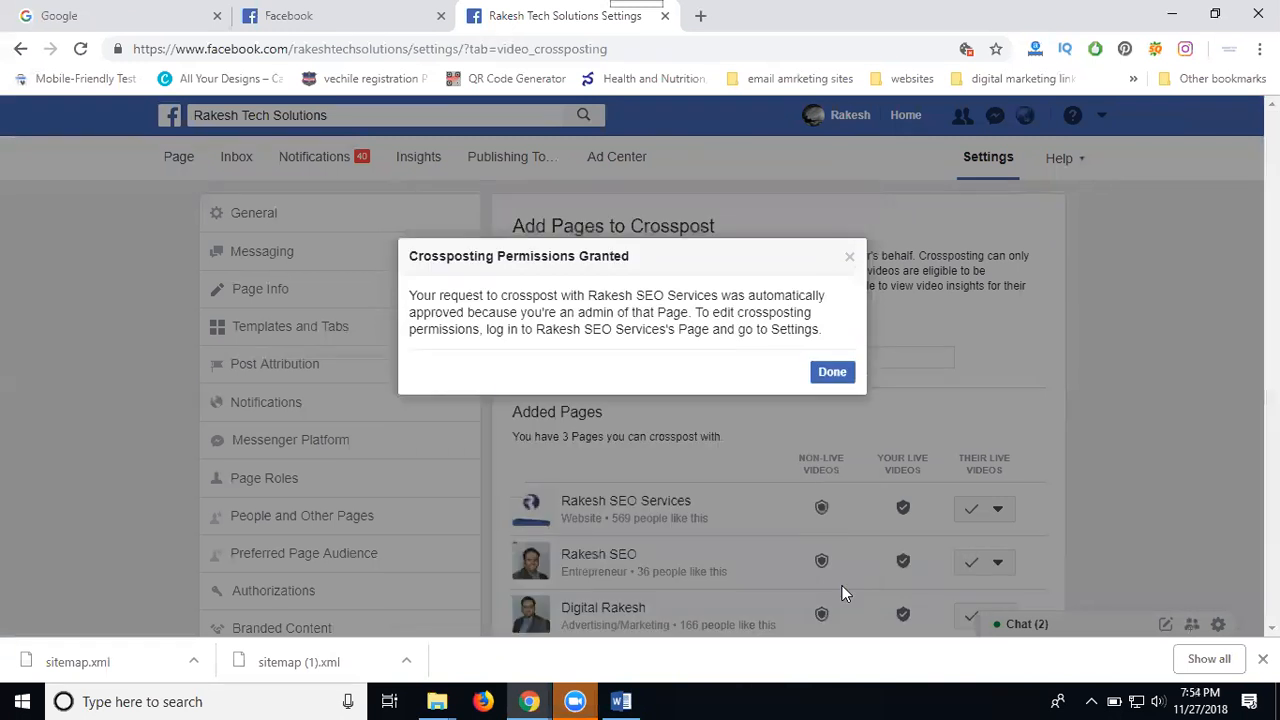
left_click(834, 375)
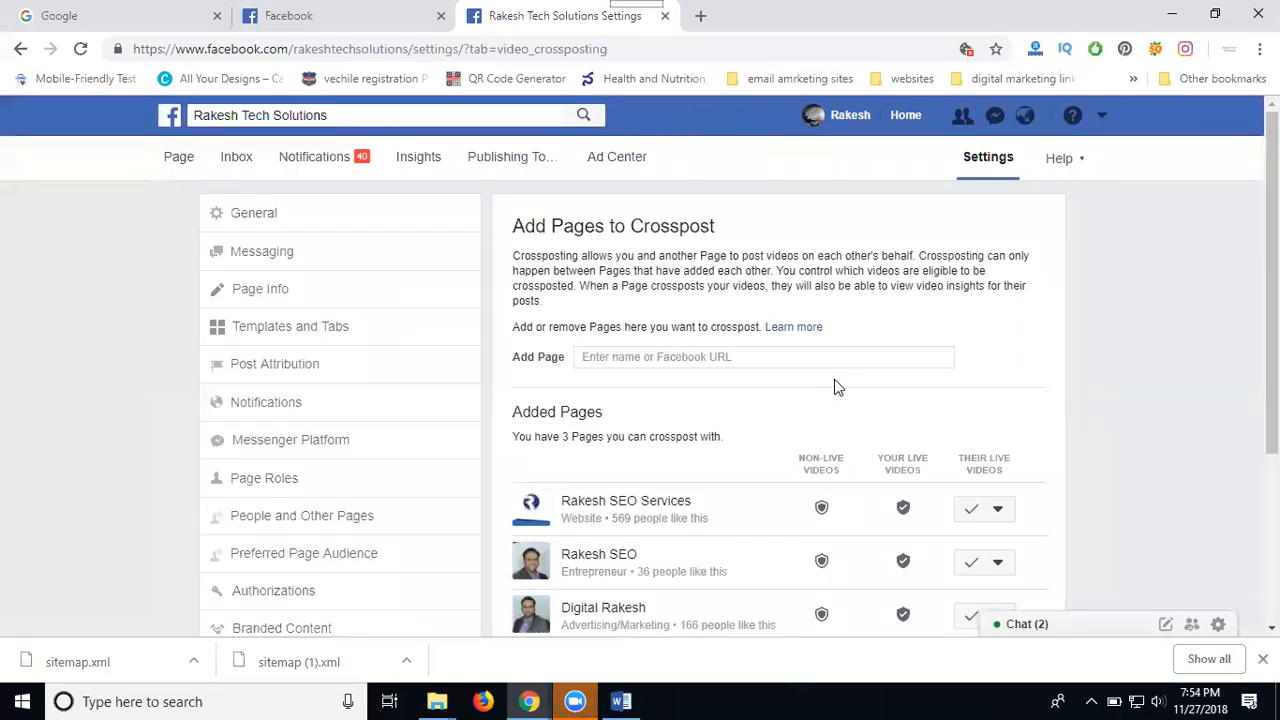
Find and add the Digital Marketing trainings Page for crossposting, allowing its live videos without further approval.
scroll(691, 317, "down", 3)
scroll(647, 447, "up", 3)
left_click(631, 355)
type("digita")
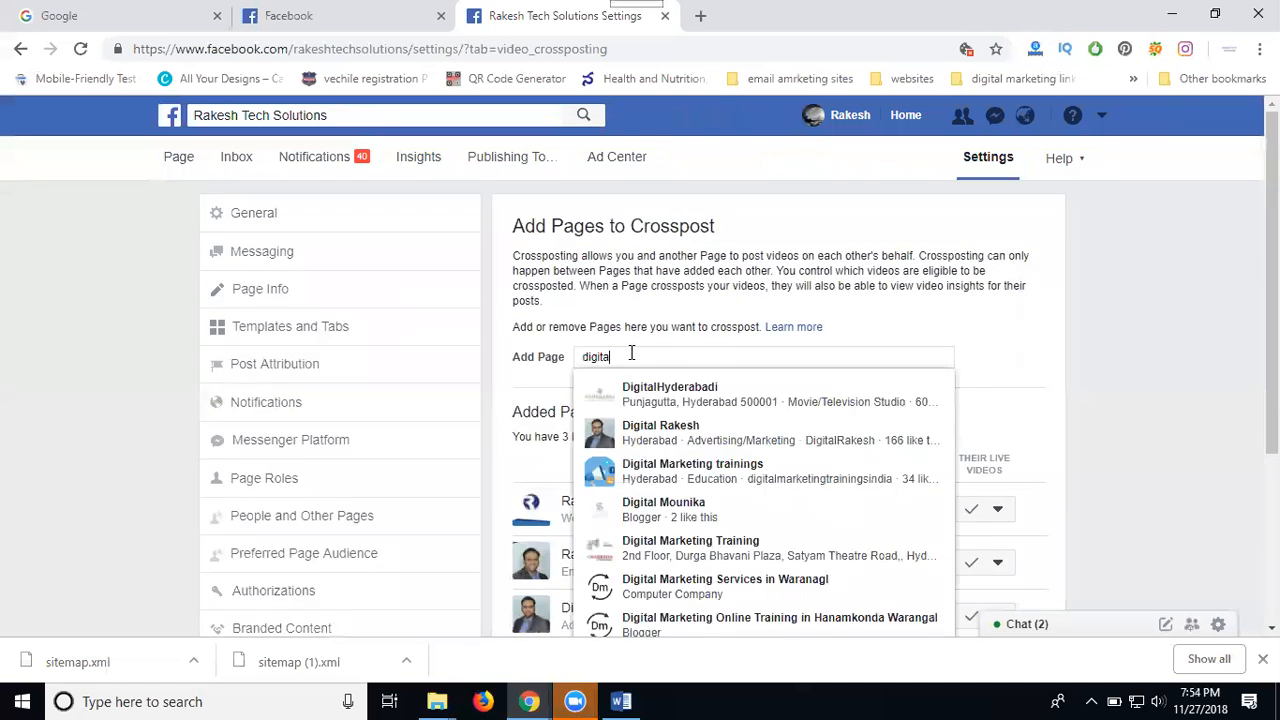
type("l marketing")
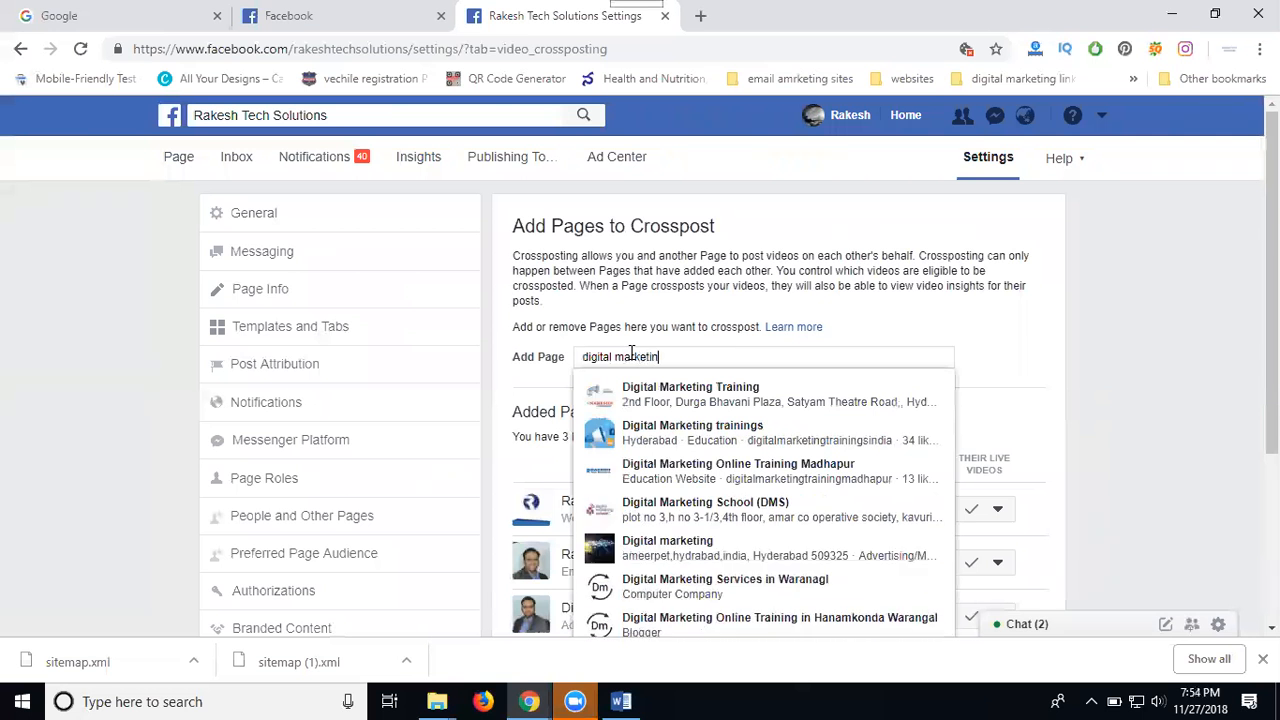
left_click(660, 430)
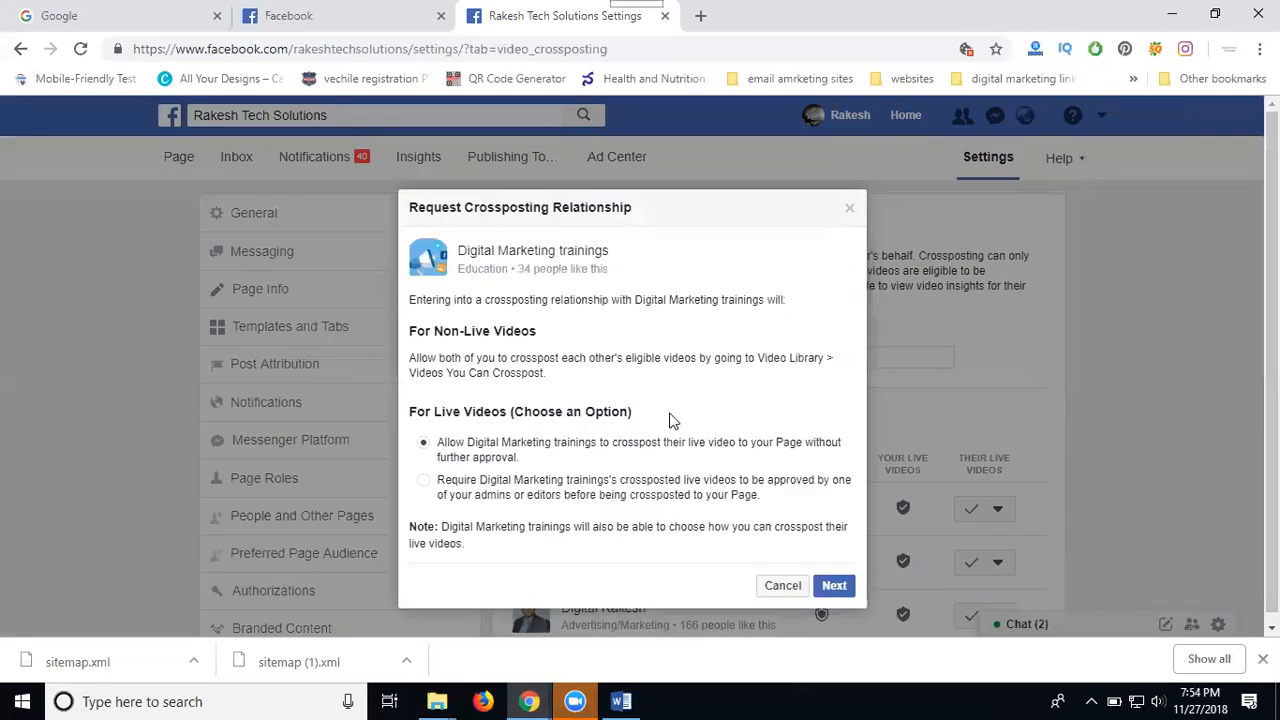
left_click(833, 587)
left_click(826, 377)
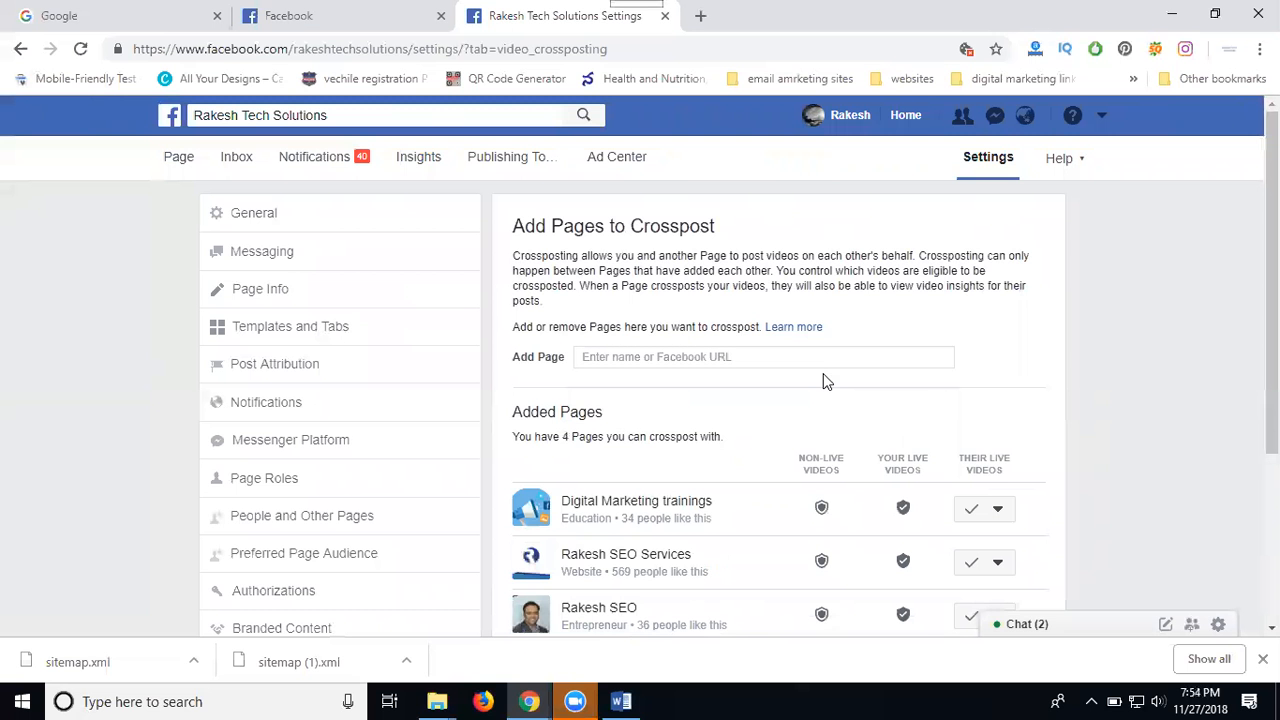
Review the added Pages and check the posting options for Digital Marketing trainings' live videos.
left_click(771, 357)
scroll(771, 357, "down", 2)
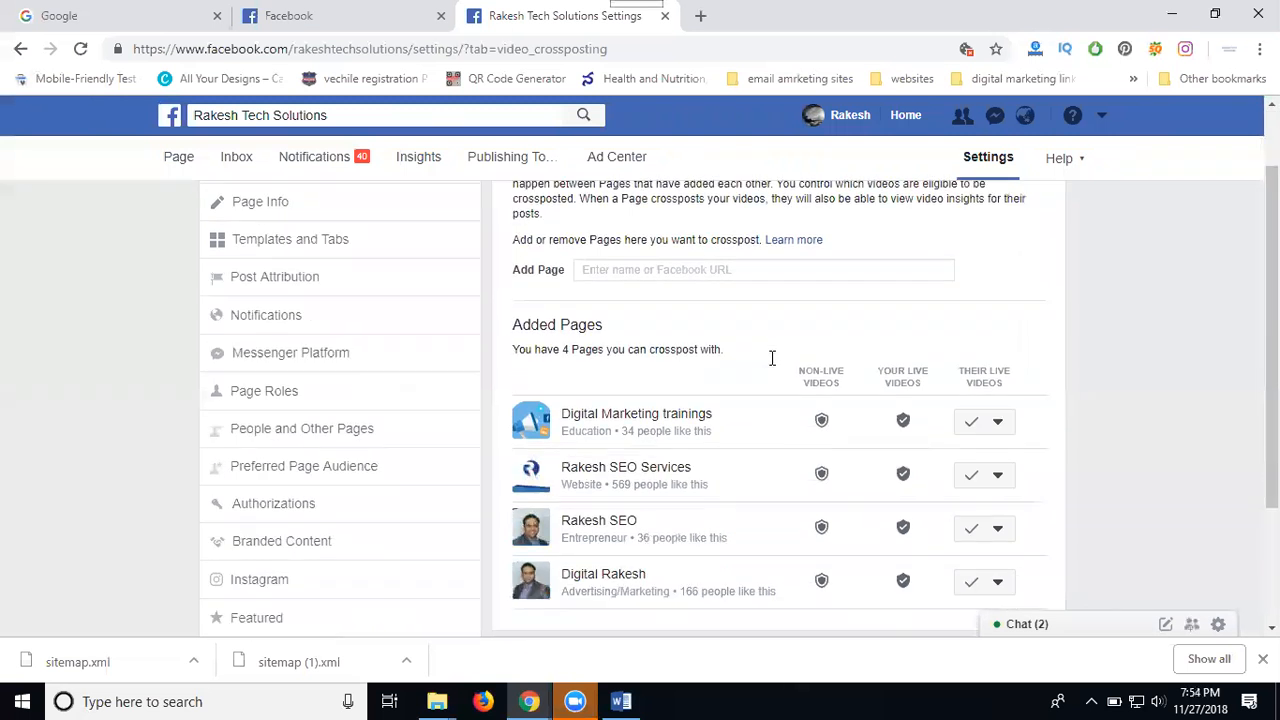
scroll(613, 256, "up", 1)
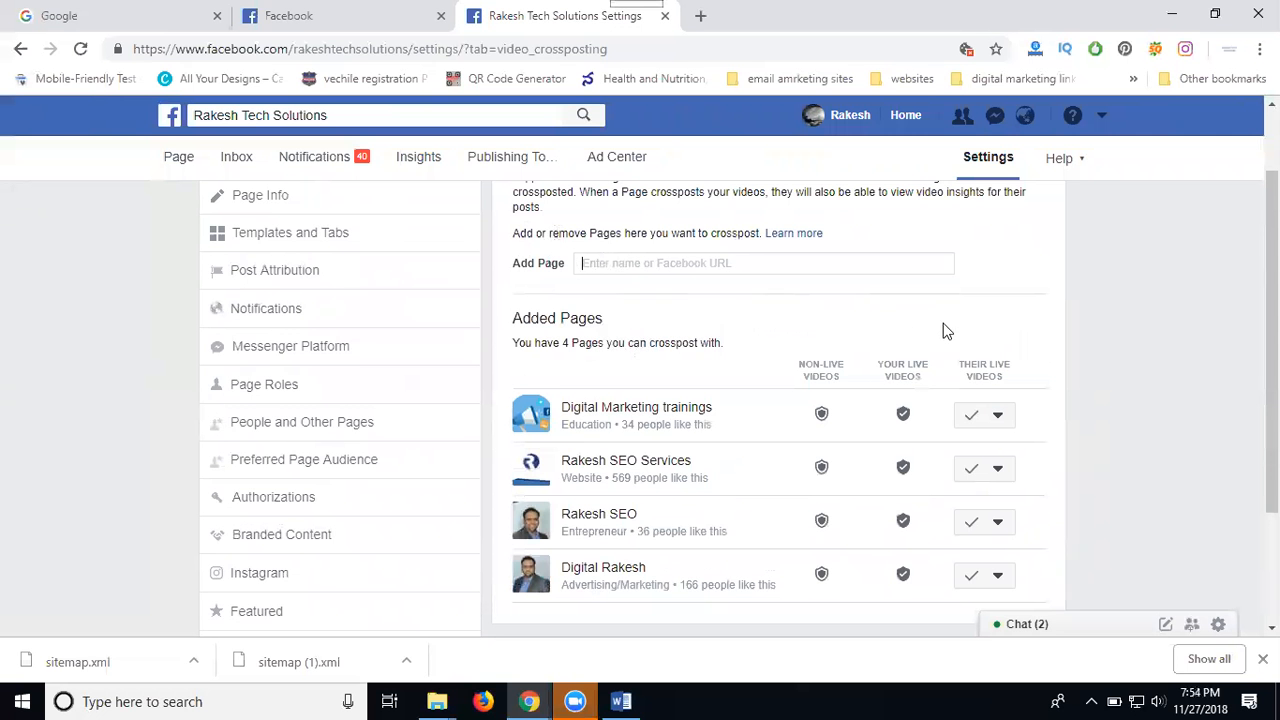
left_click(995, 418)
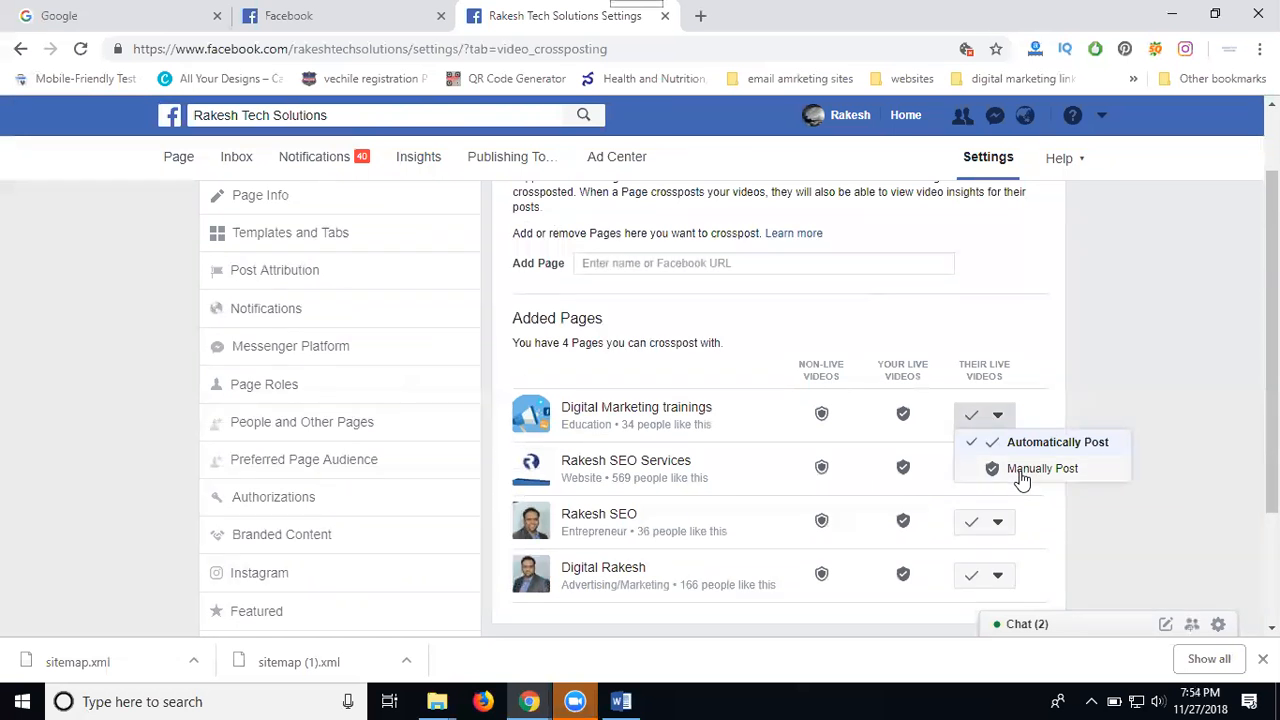
Search for "digi" and add the Digital Mounika Page as a crossposting partner.
left_click(749, 263)
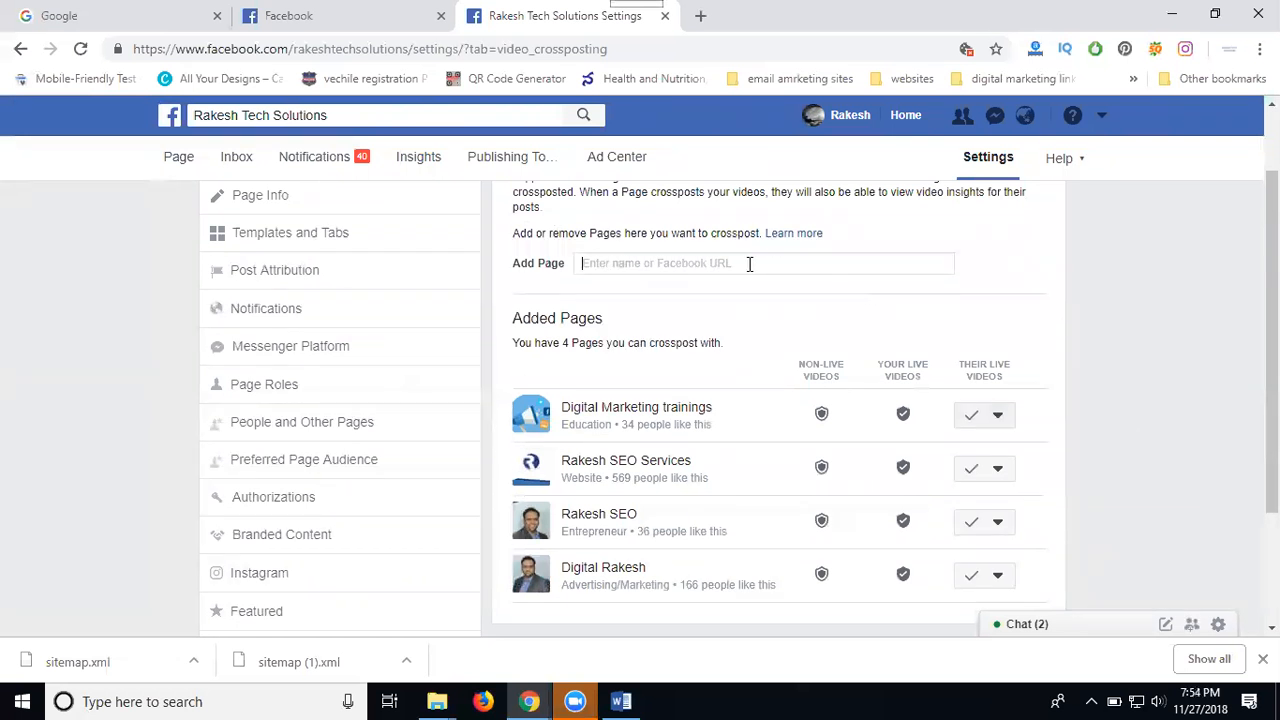
type("digi")
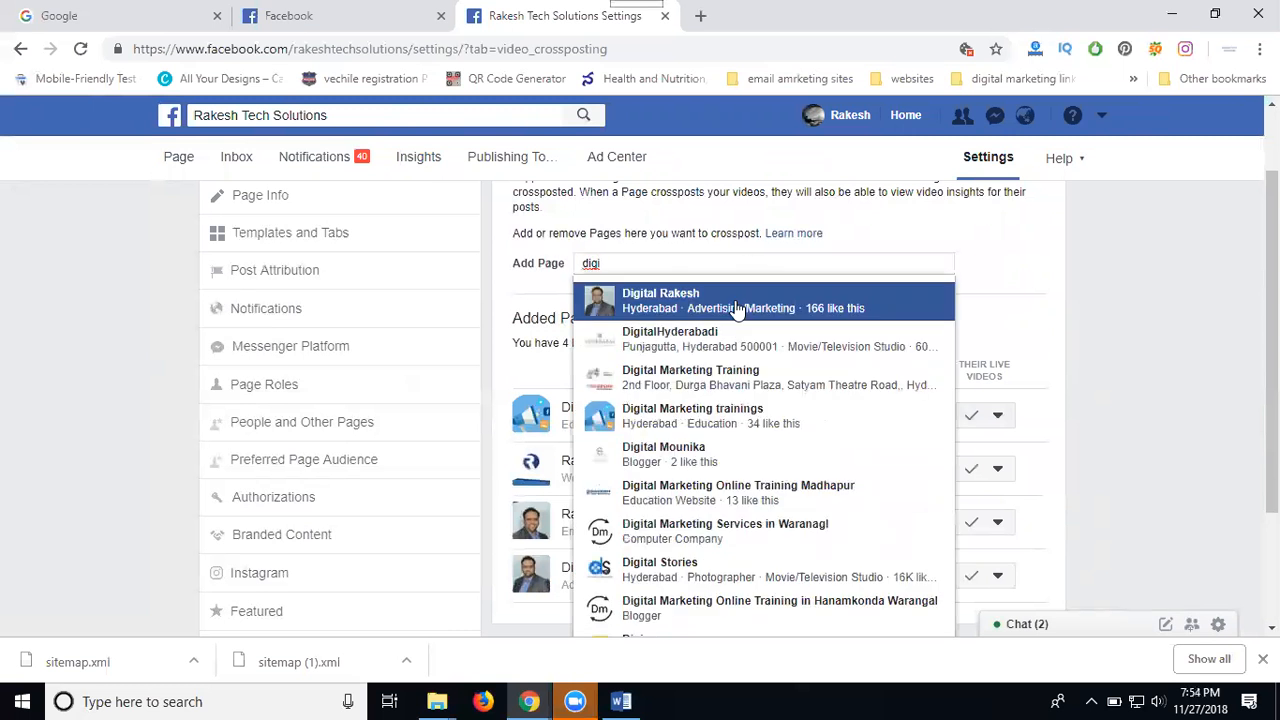
left_click(700, 453)
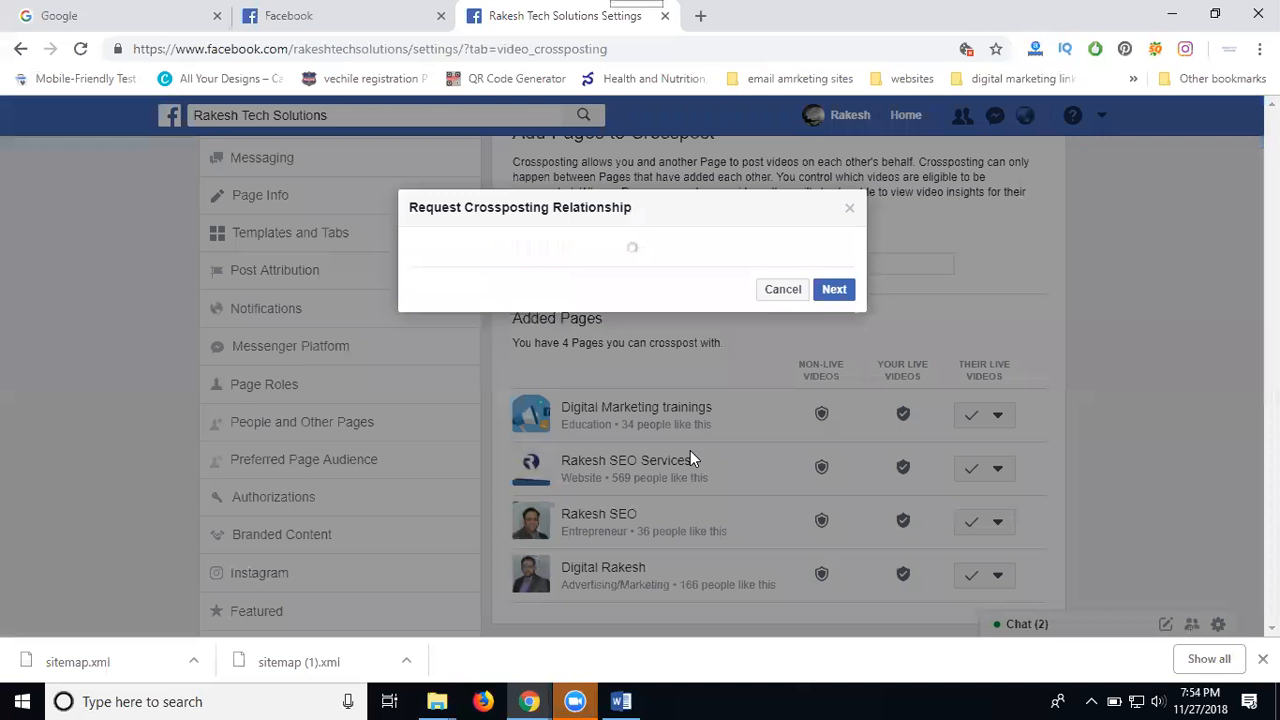
left_click(833, 567)
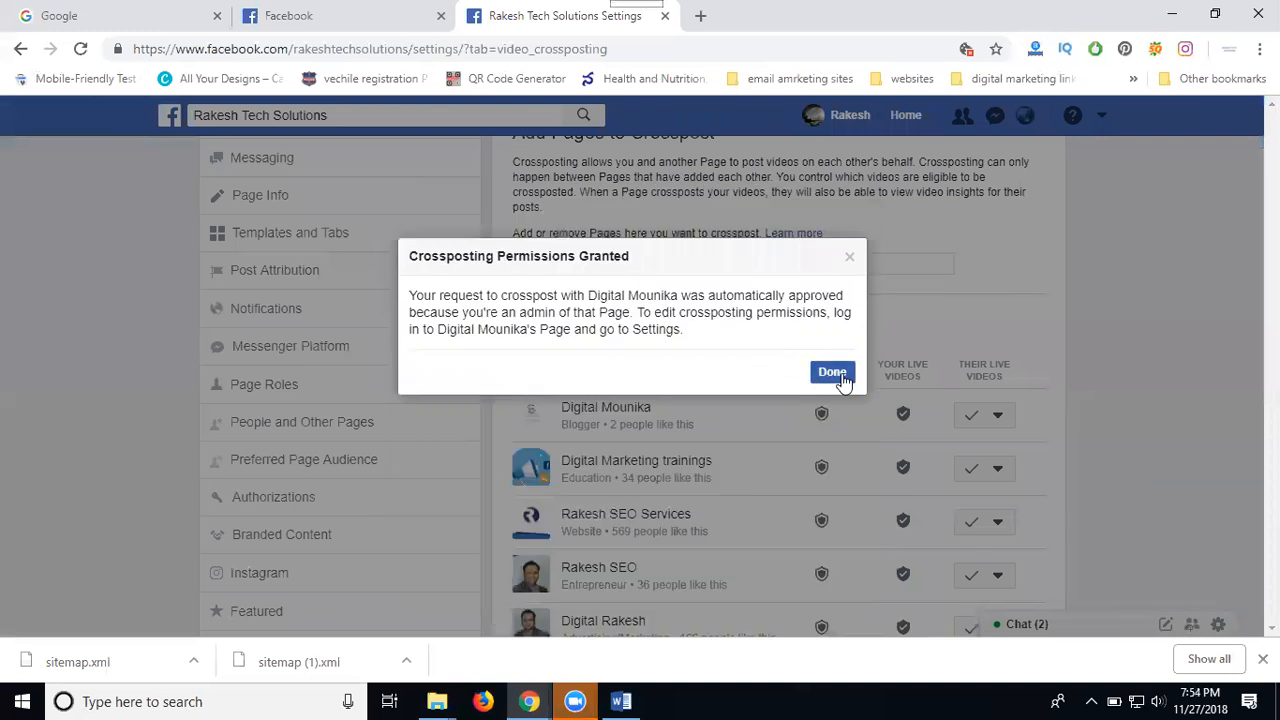
left_click(840, 371)
Search for "digital marketing" and add the Digital Marketing Online Training Madhapur Page, allowing its live videos without further approval.
left_click(691, 264)
type("d")
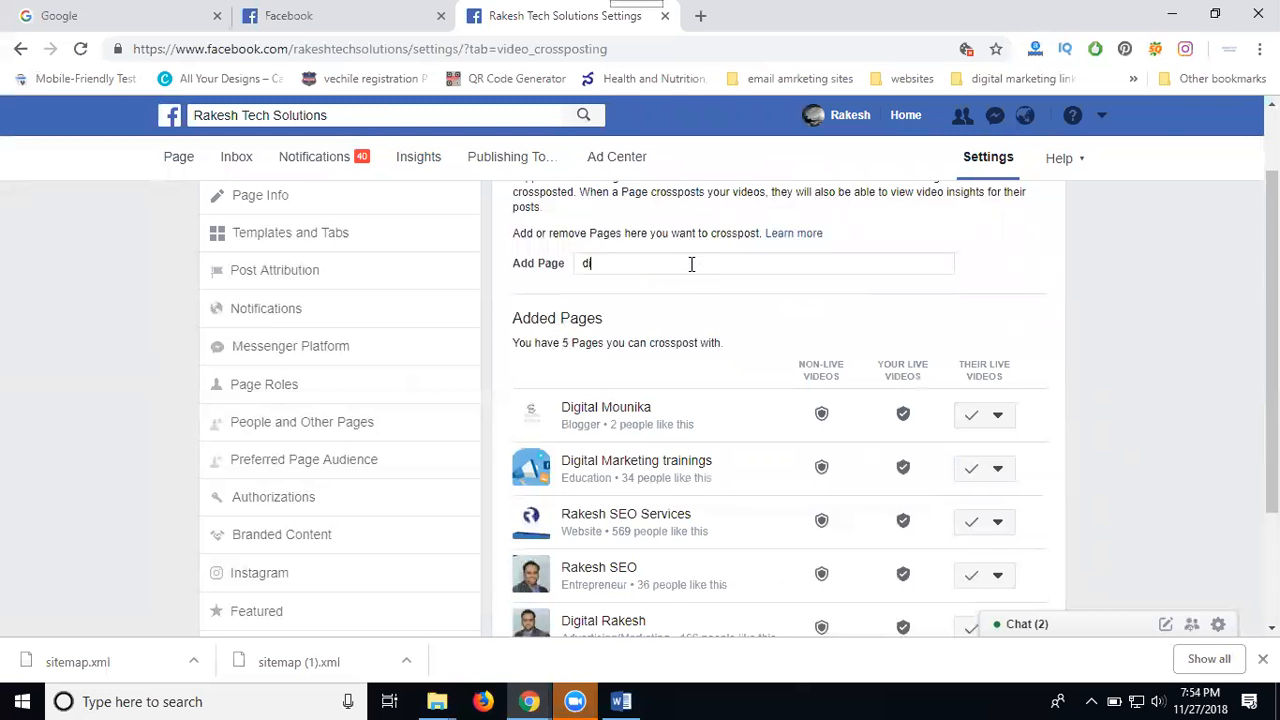
type("igital mark")
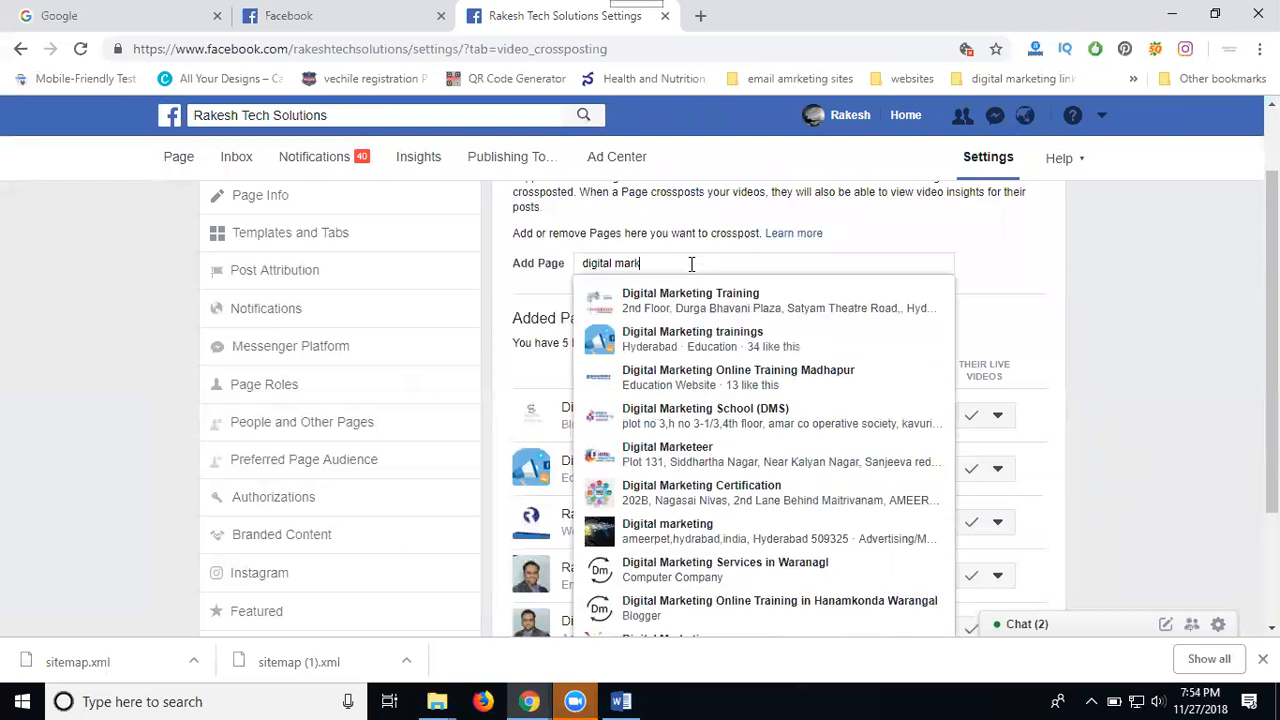
type("eting")
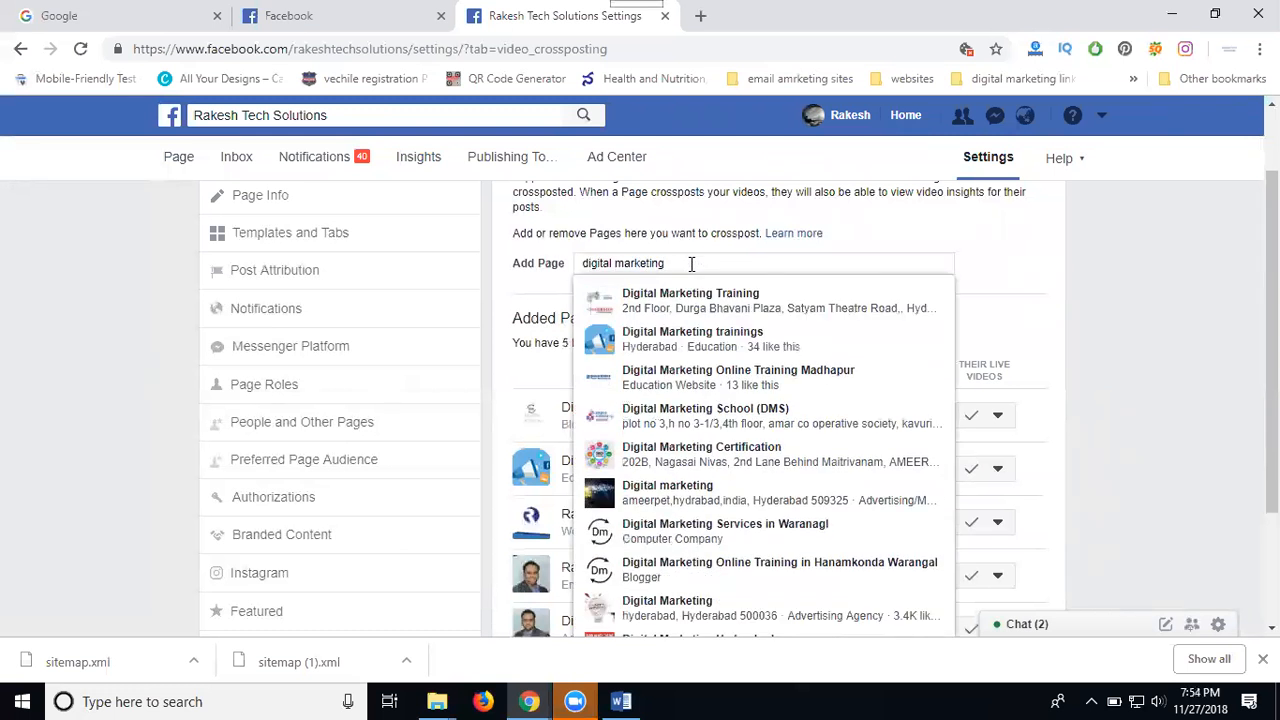
left_click(733, 378)
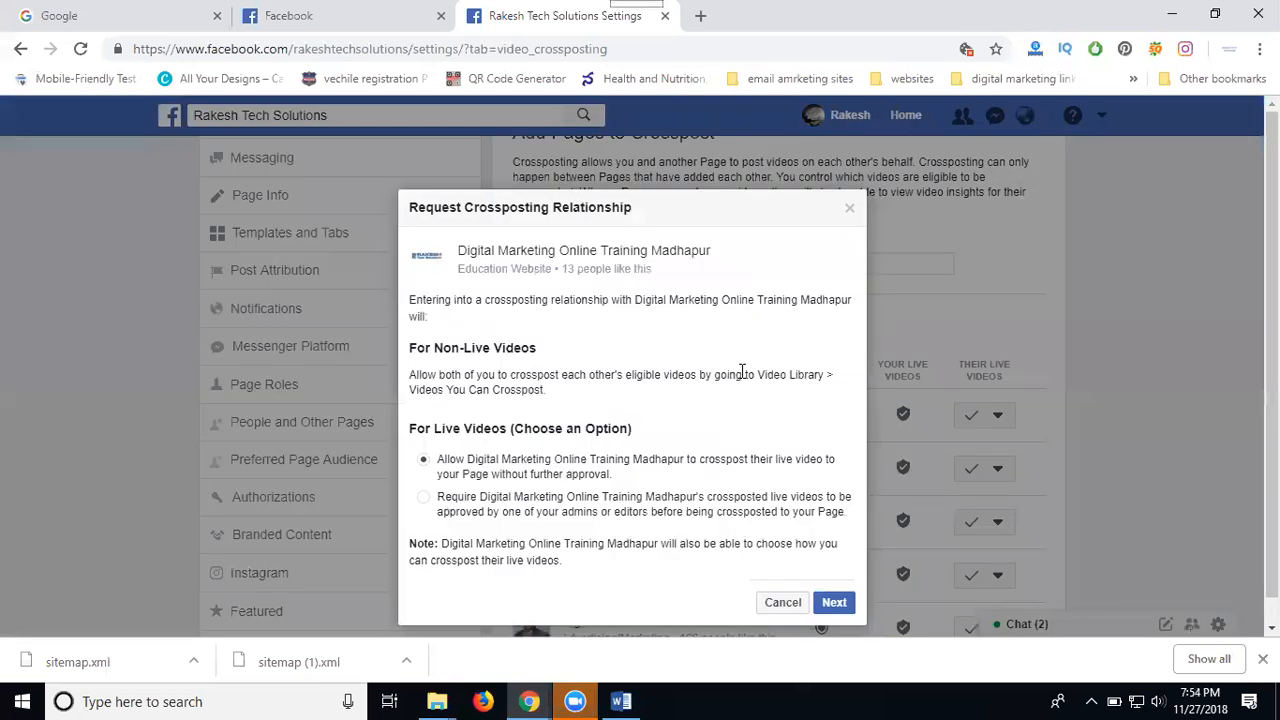
left_click(833, 601)
left_click(831, 392)
Review the list of added Pages, and open the Rakesh Tech Solutions Page's home in a new browser tab.
scroll(800, 331, "down", 2)
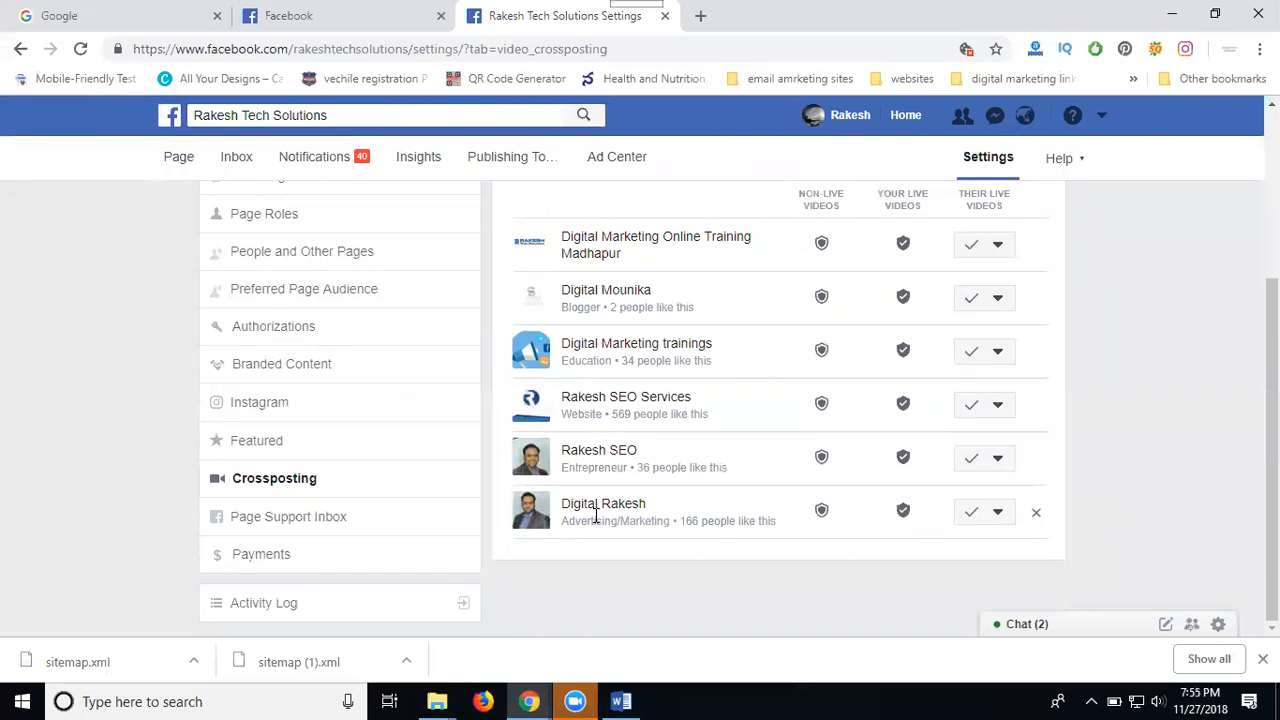
scroll(722, 375, "up", 2)
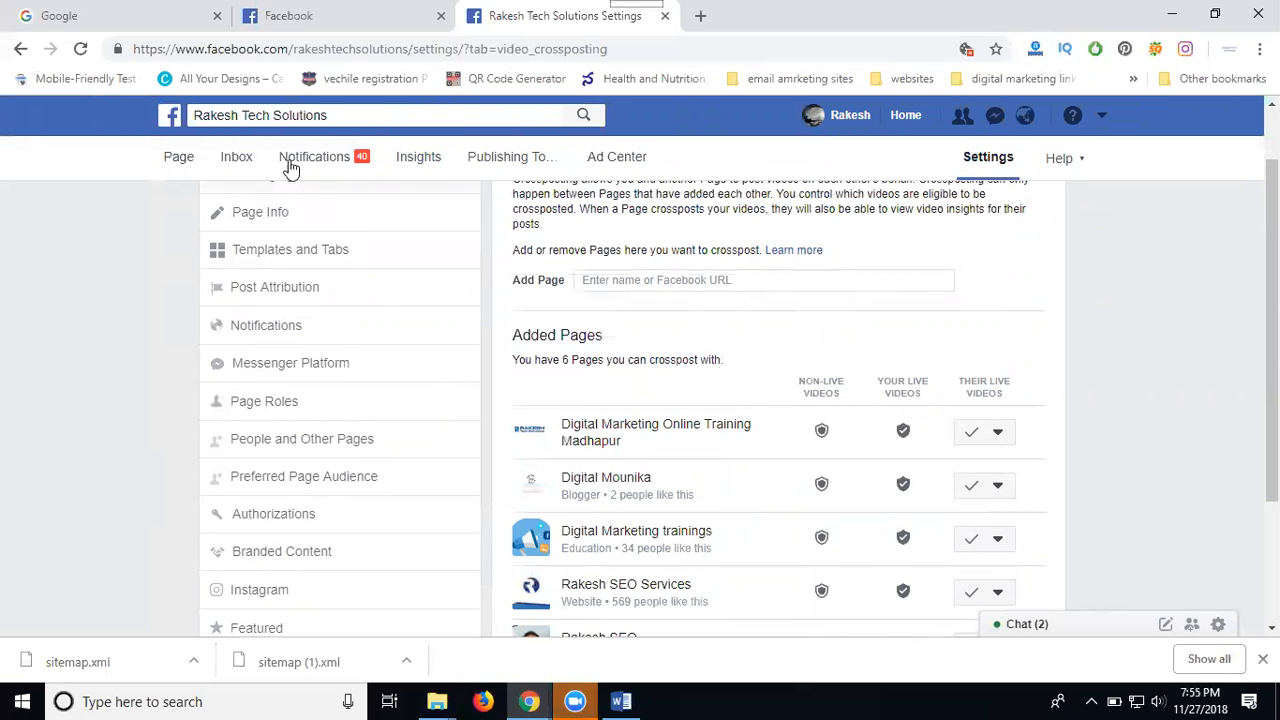
right_click(175, 157)
left_click(228, 169)
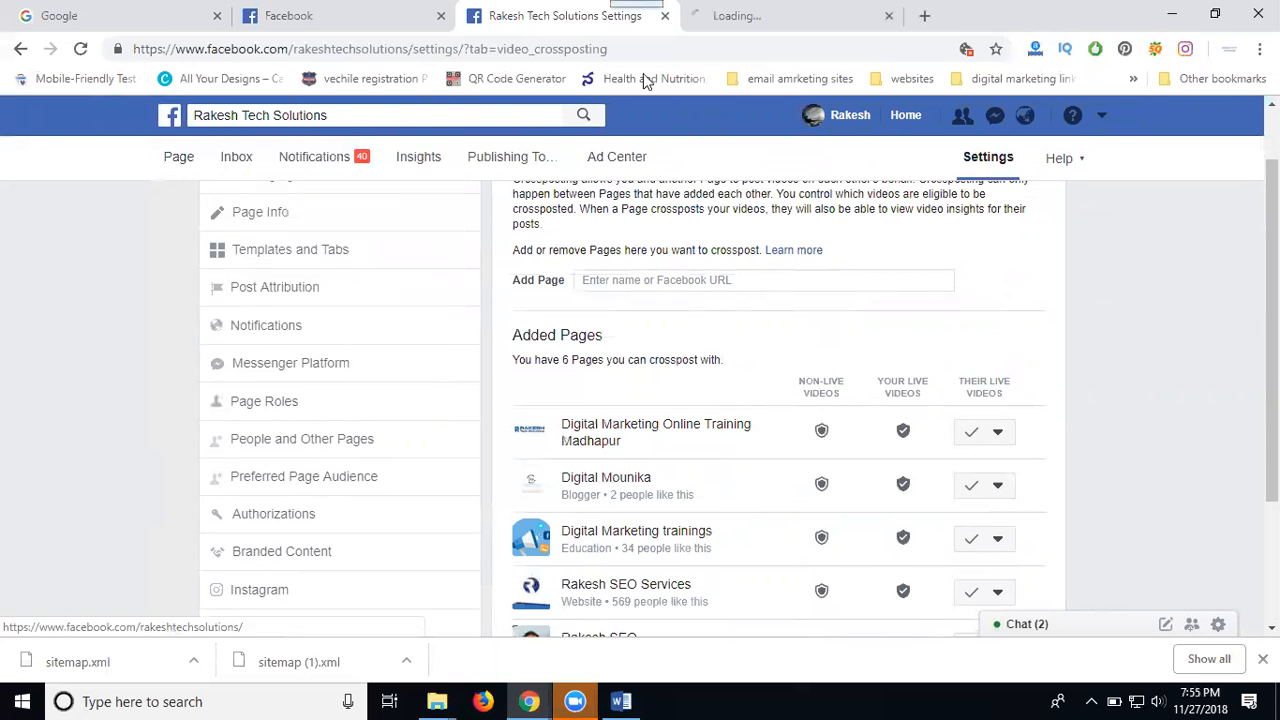
left_click(775, 15)
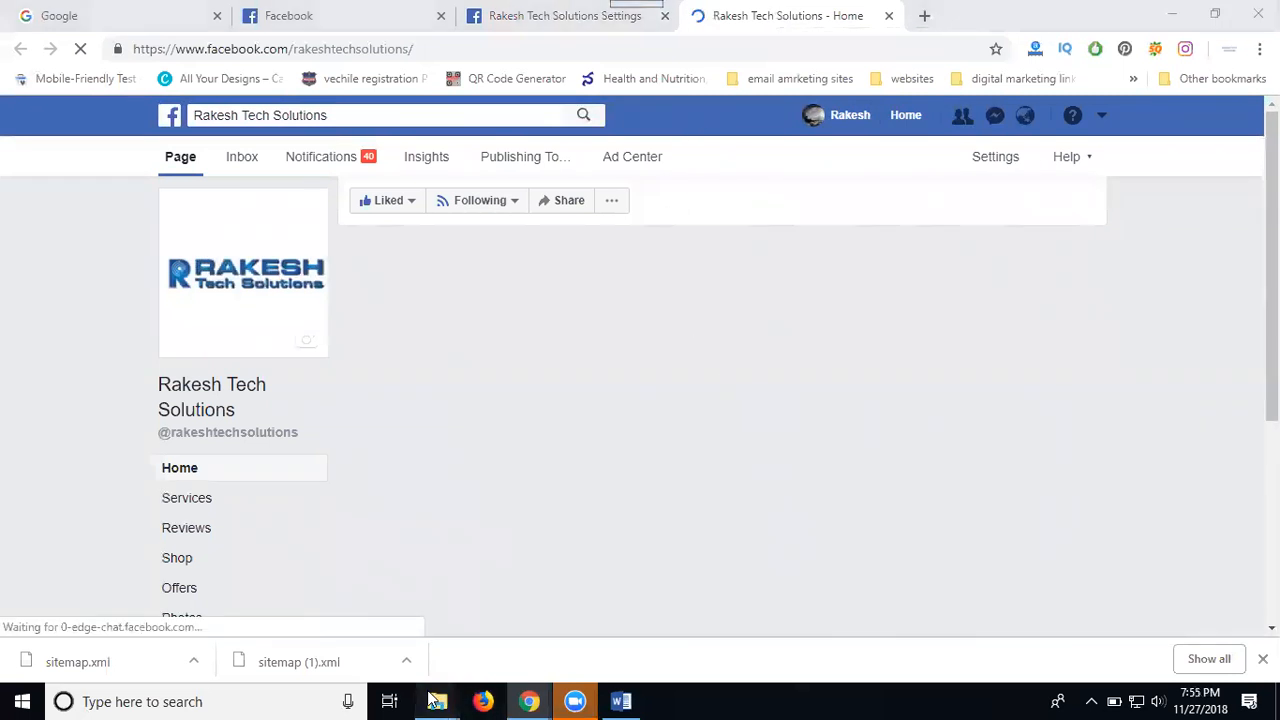
Copy the name of the "How to advertise your website without seo on facebook 2018" image in the Downloads folder, and return to the browser.
mouse_move(443, 700)
left_click(620, 632)
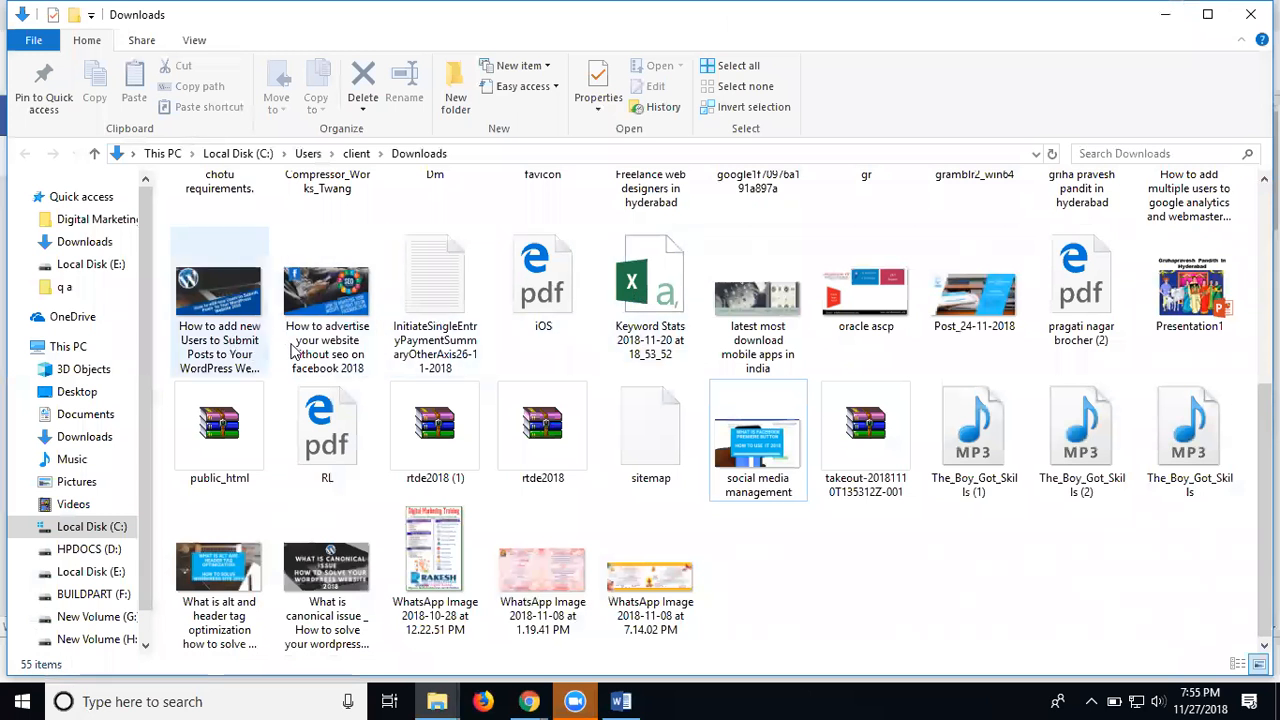
left_click(323, 356)
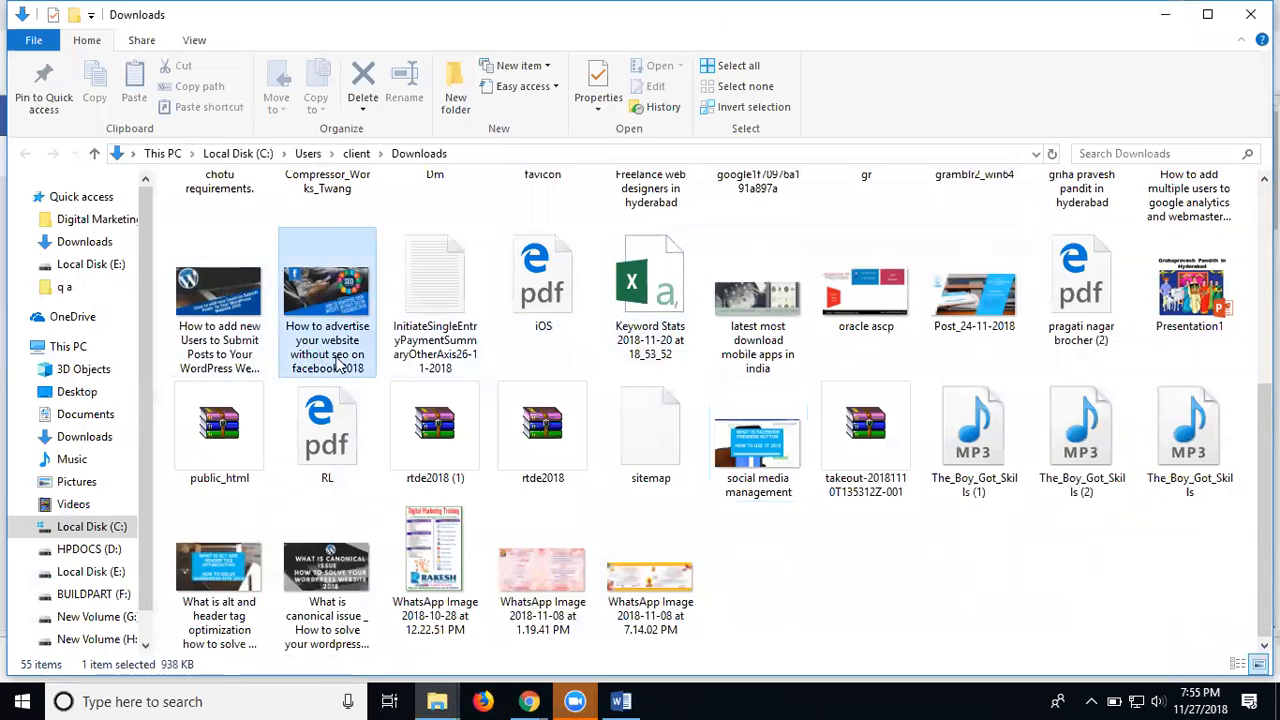
left_click(338, 358)
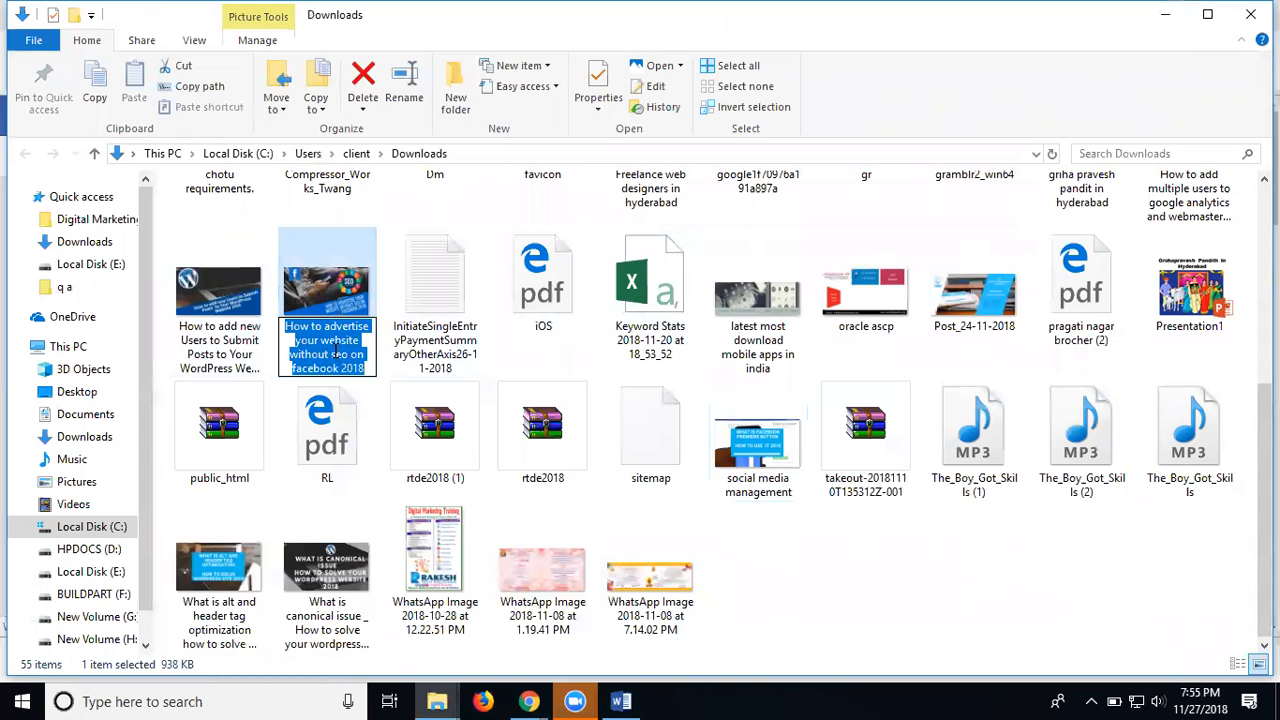
right_click(338, 356)
left_click(379, 412)
left_click(1165, 14)
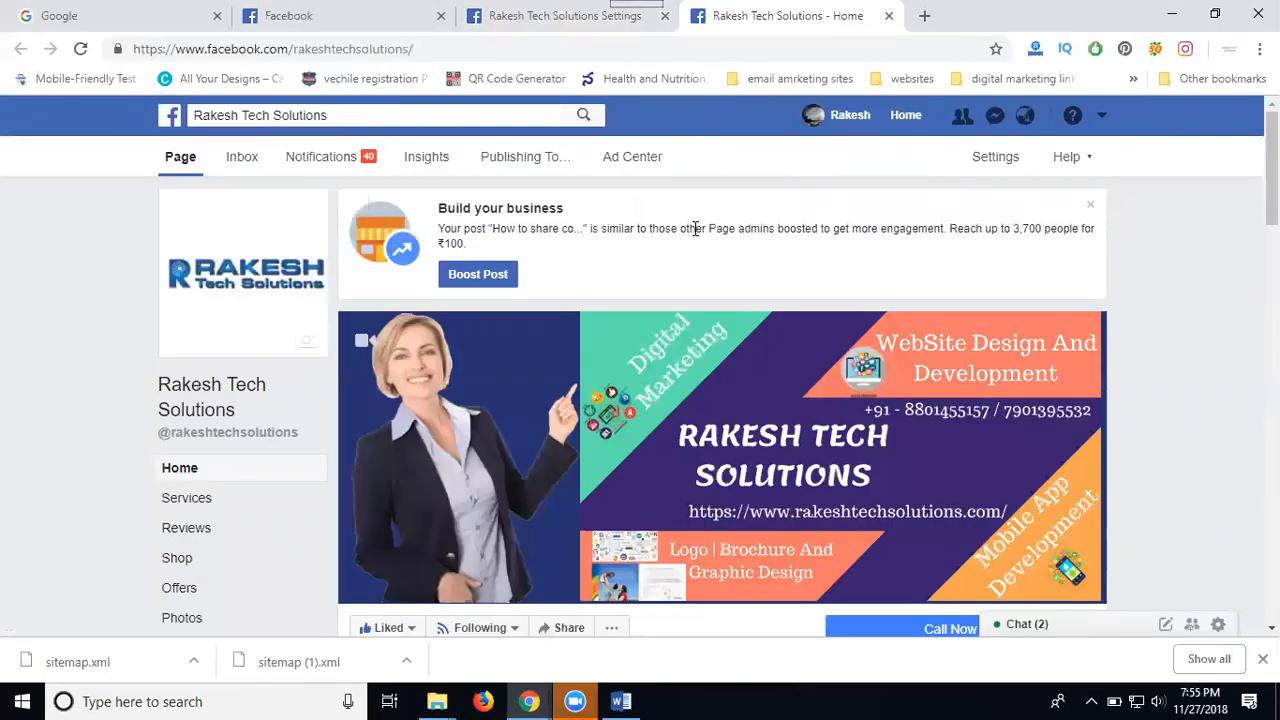
Upload the "How to advertise your website without seo on facebook 2018" video from the Zoom recordings in Documents to a new Page post.
scroll(600, 330, "down", 4)
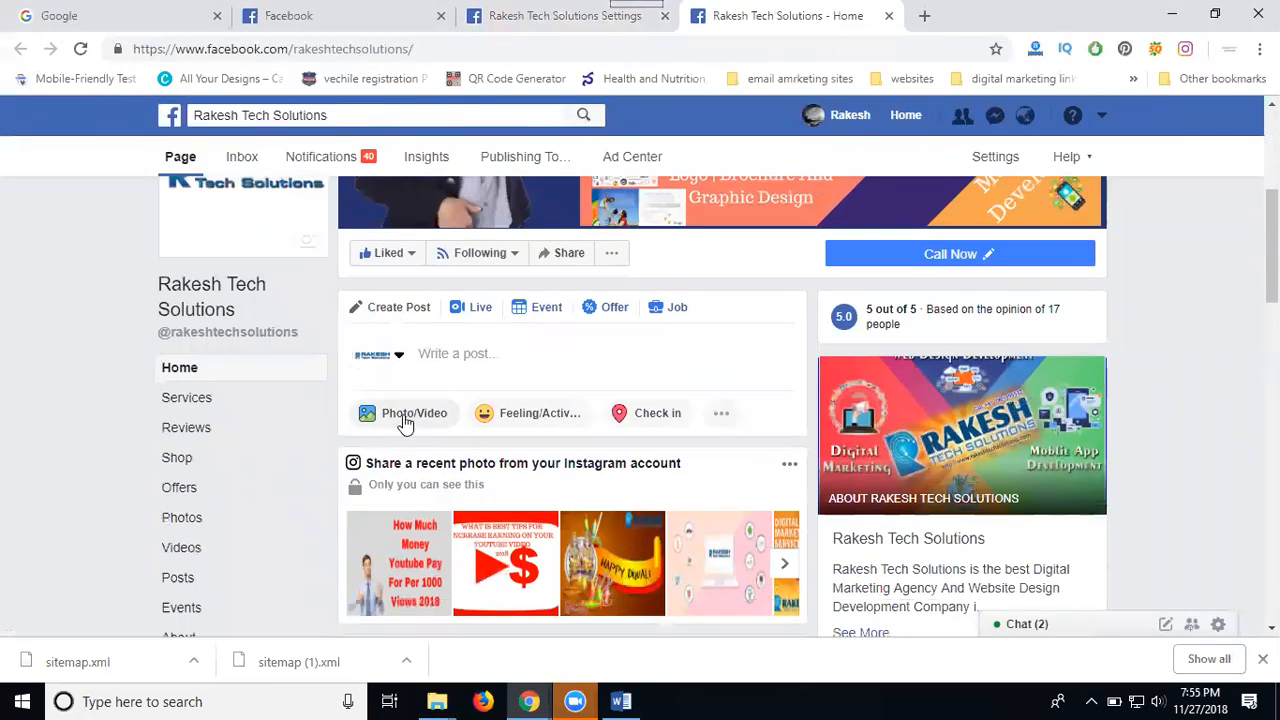
left_click(405, 422)
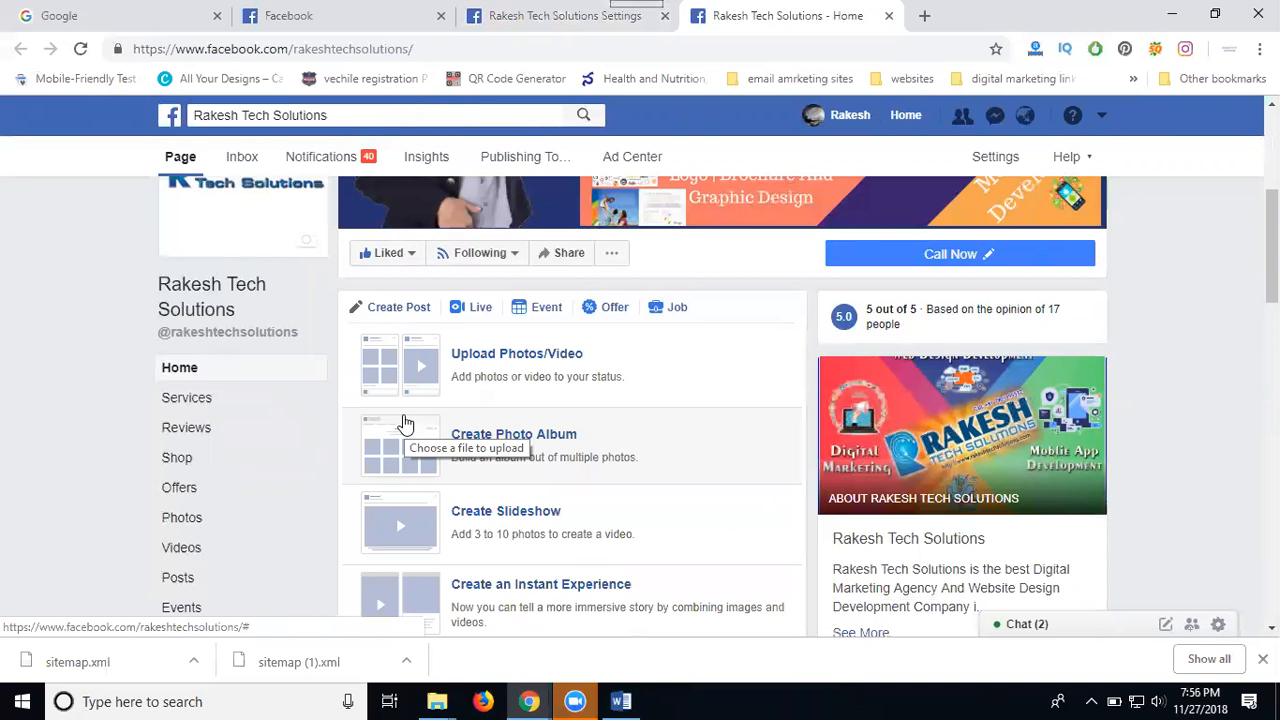
left_click(478, 374)
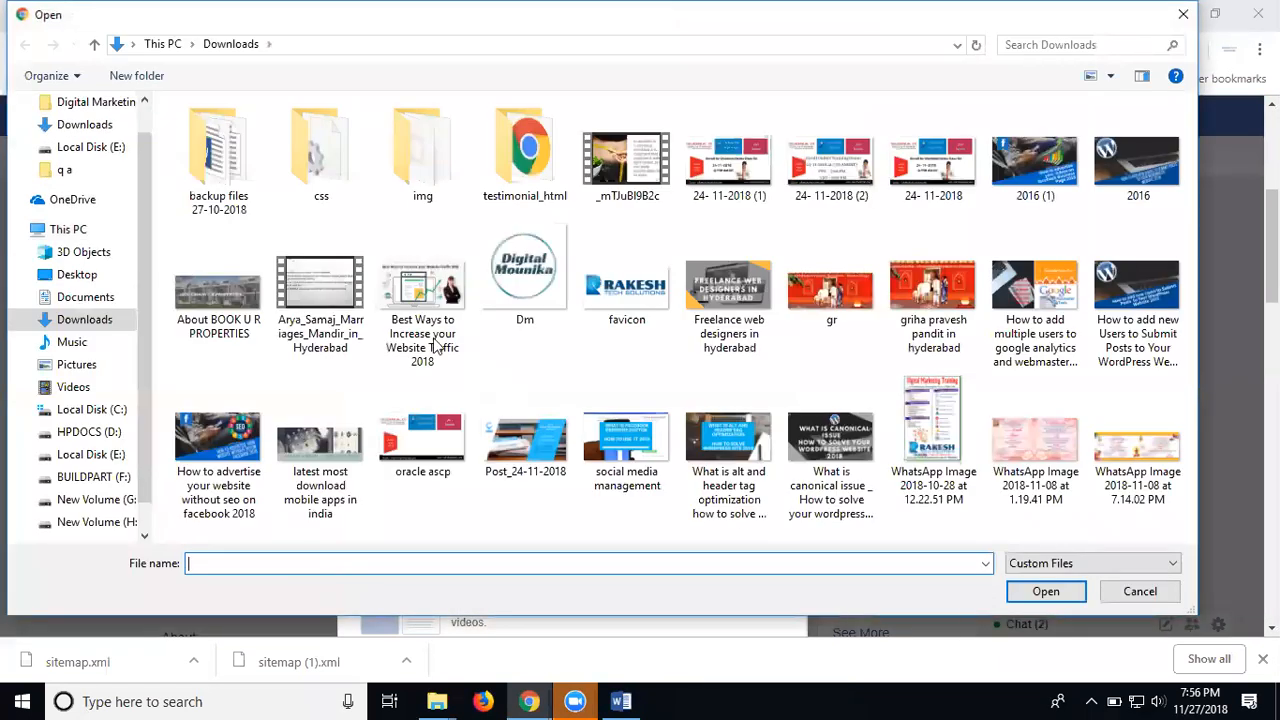
left_click(104, 298)
double_click(240, 228)
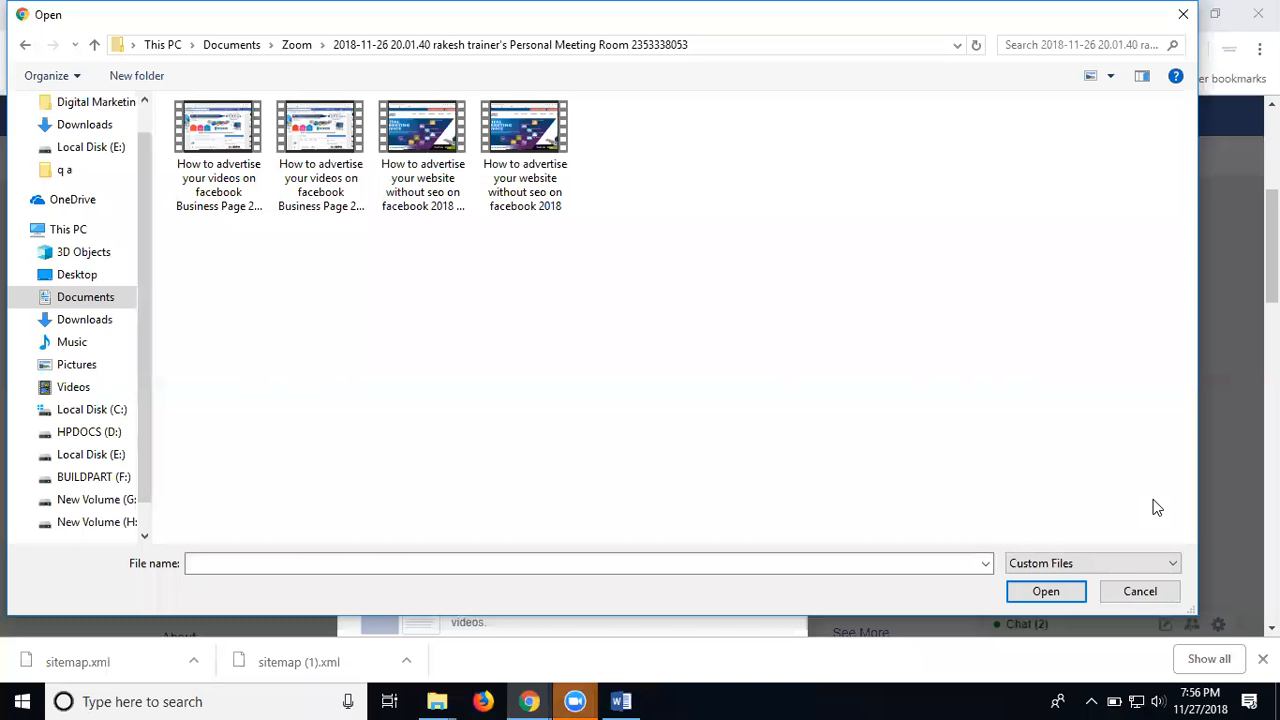
left_click(516, 197)
double_click(516, 197)
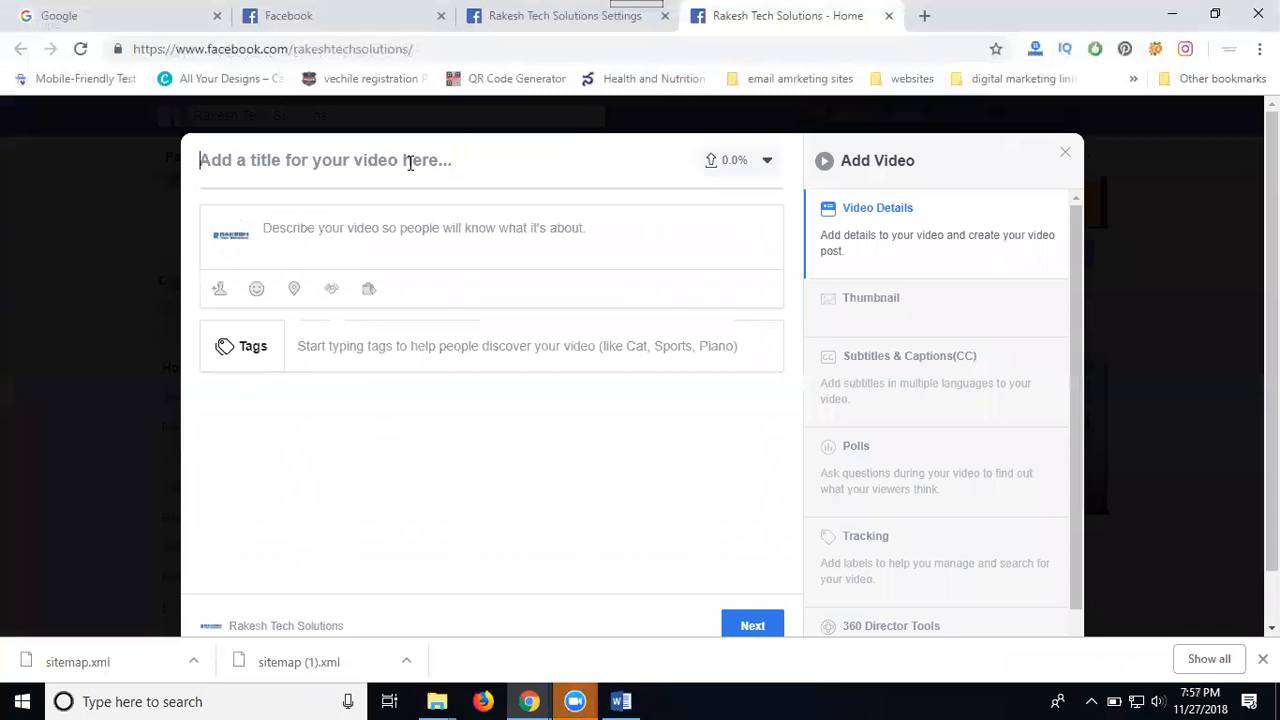
Enter "How to advertise your website without seo on facebook 2018" as both the video's title and its description.
left_click(410, 163)
key("ctrl+v")
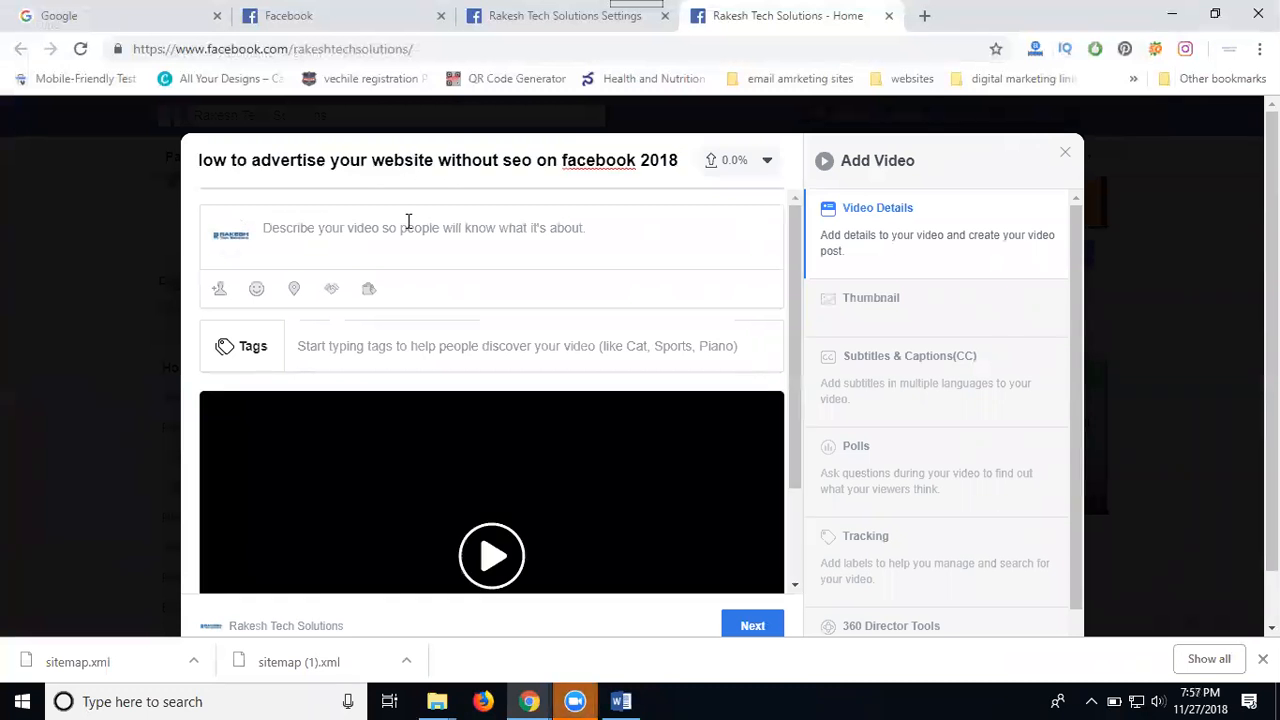
left_click(408, 223)
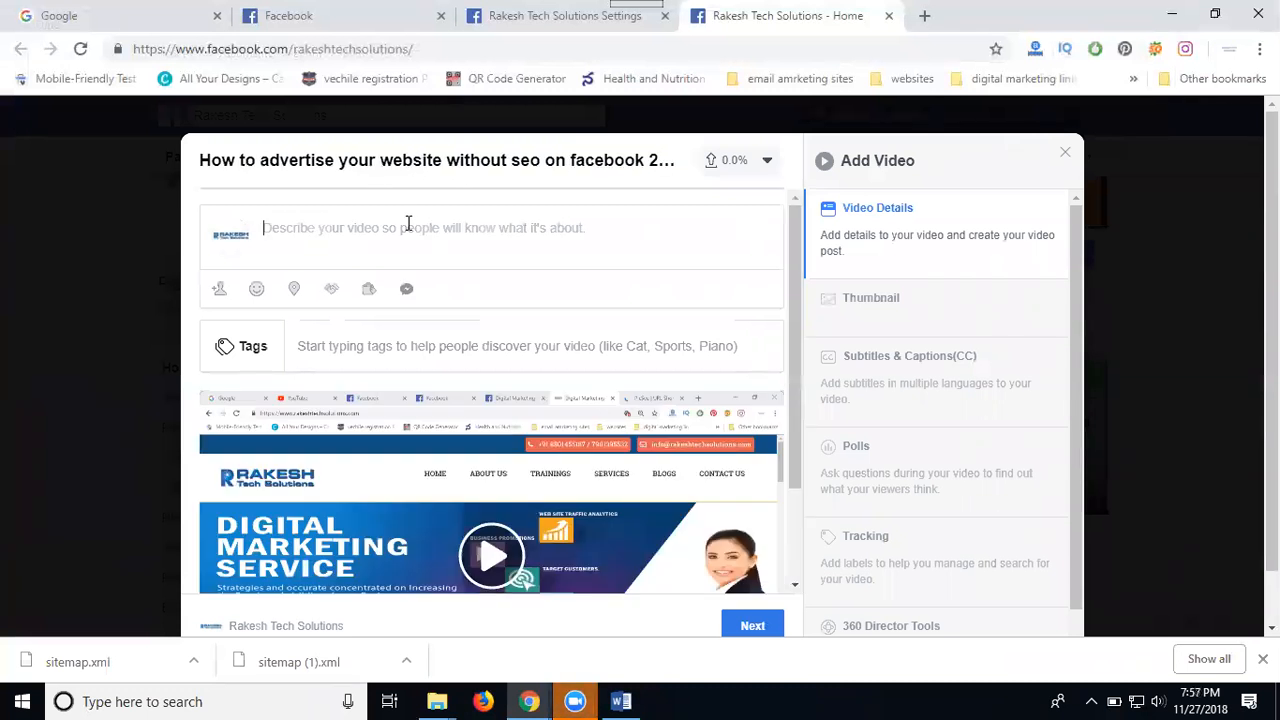
key("ctrl+v")
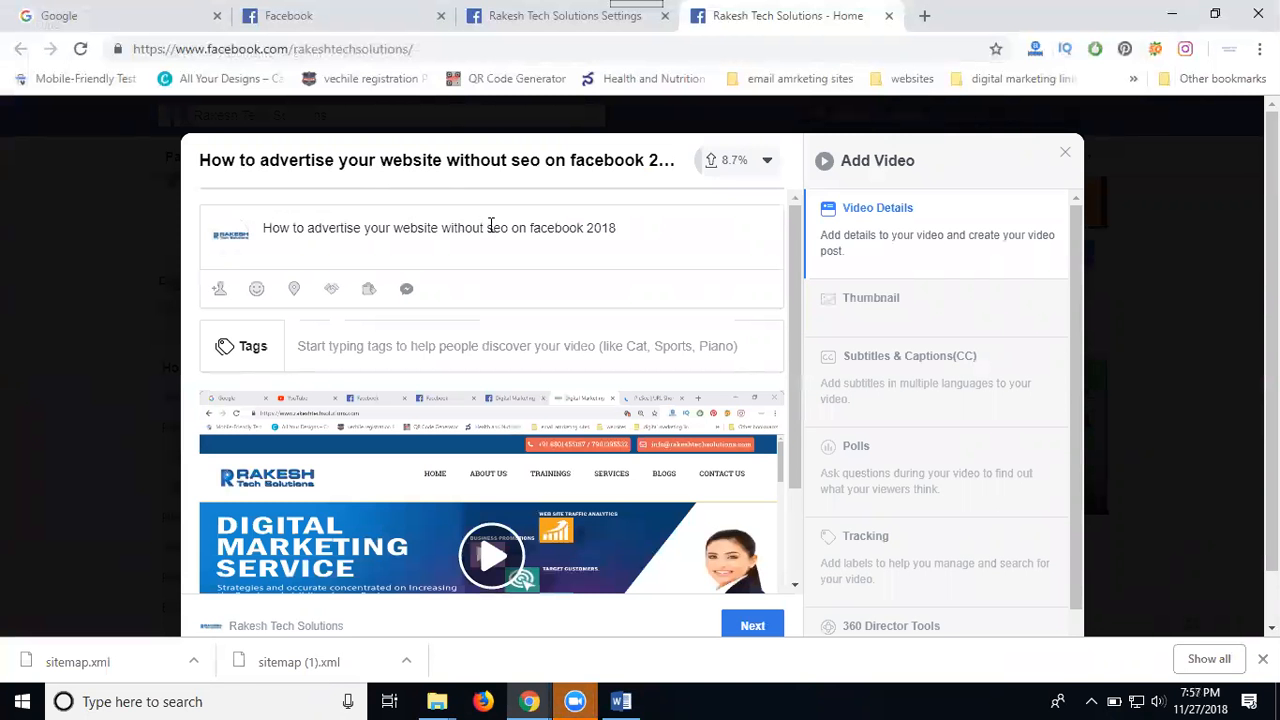
Turn the words seo, website, facebook and advertise in the video description into hashtags.
left_click(488, 227)
type("#")
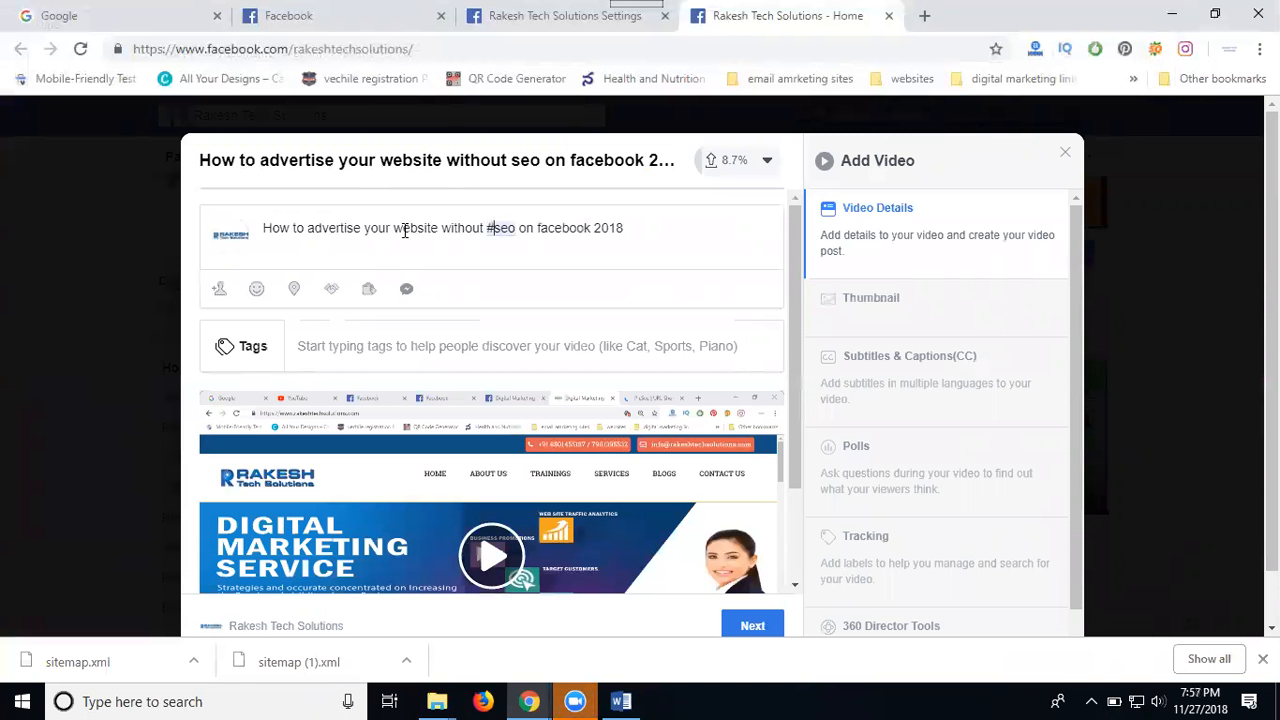
left_click(393, 228)
type("#")
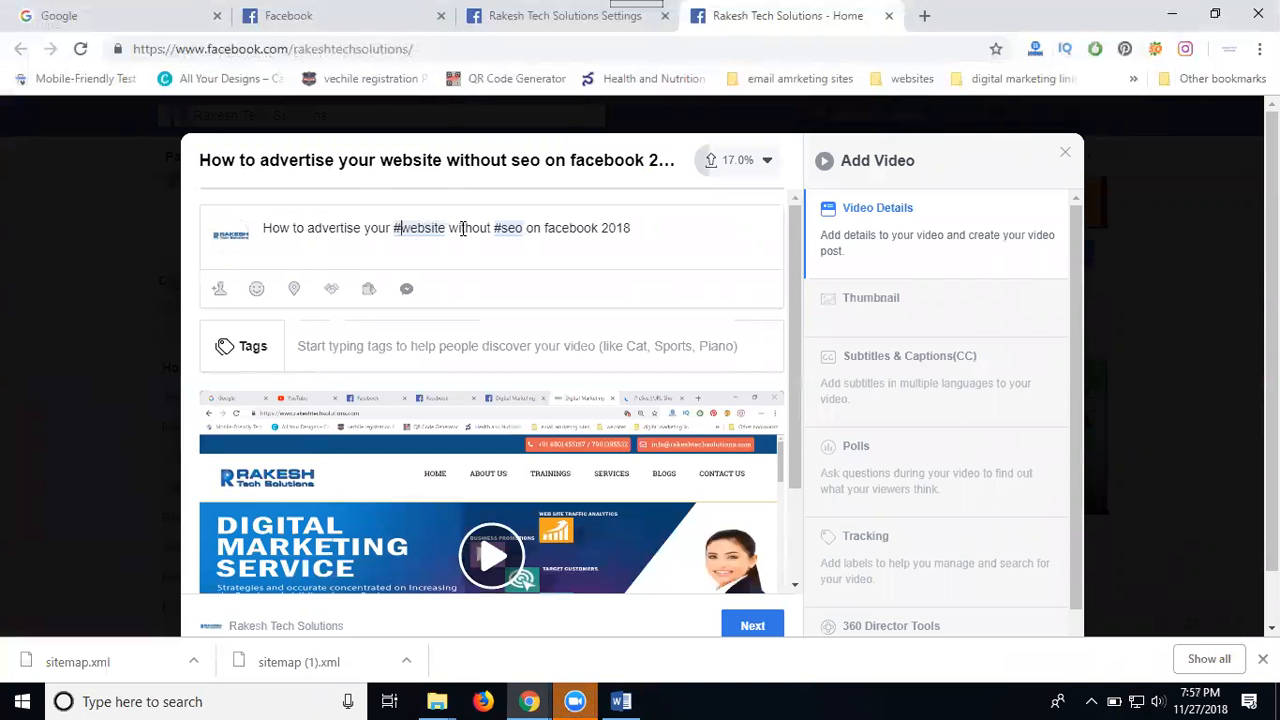
left_click(544, 228)
type("#")
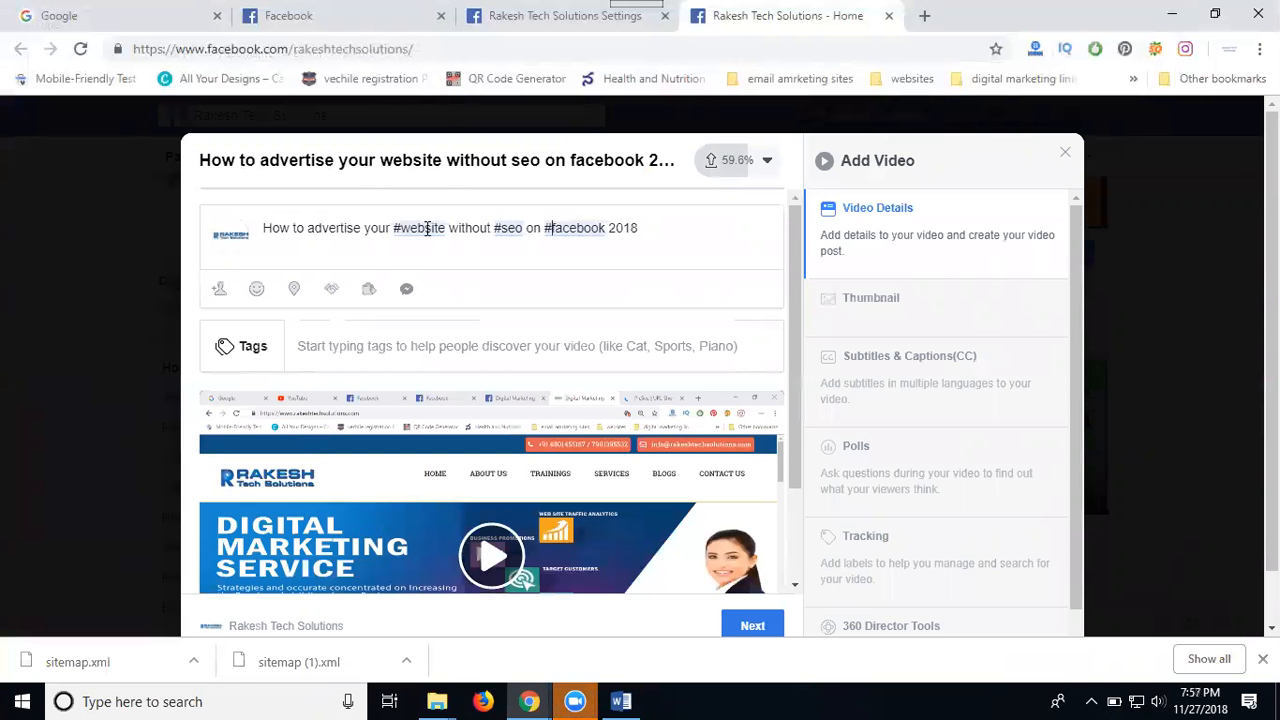
left_click(308, 229)
type("#")
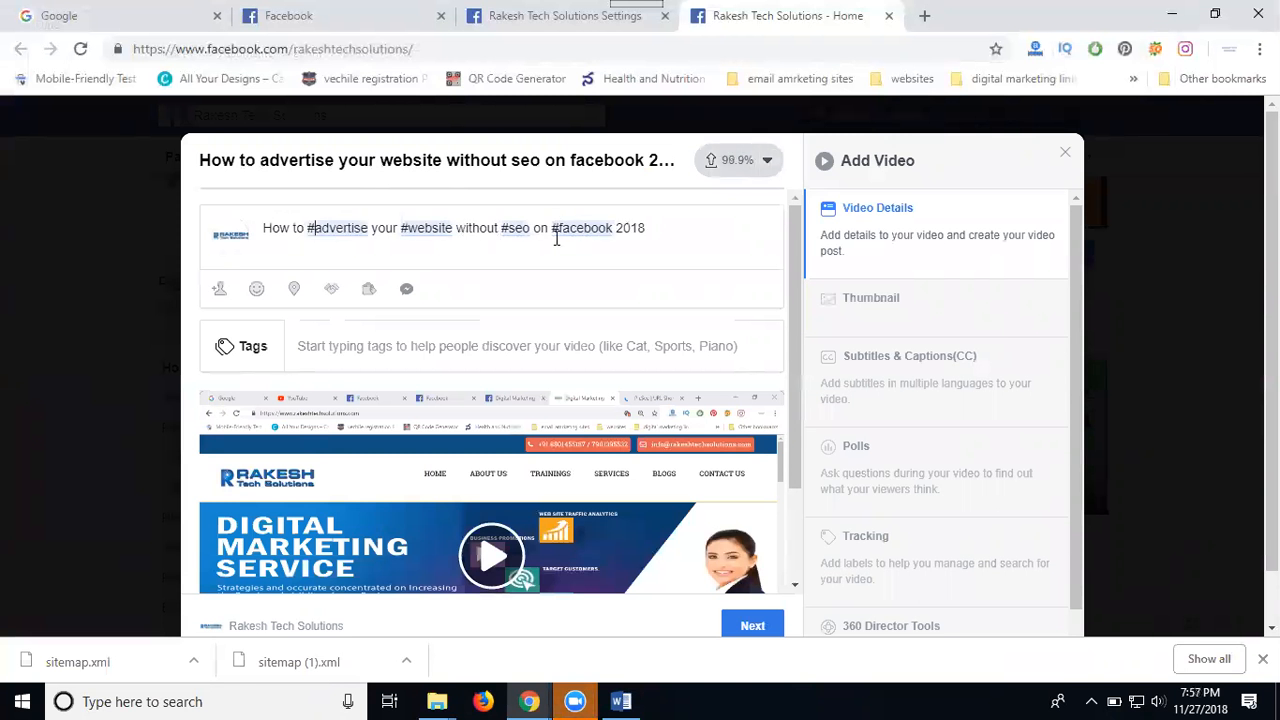
Append the hashtag #digitalrakesh and, after a dash, a mention of the Digital Rakesh Page to the video description.
left_click(653, 228)
type("#digitalrakesh")
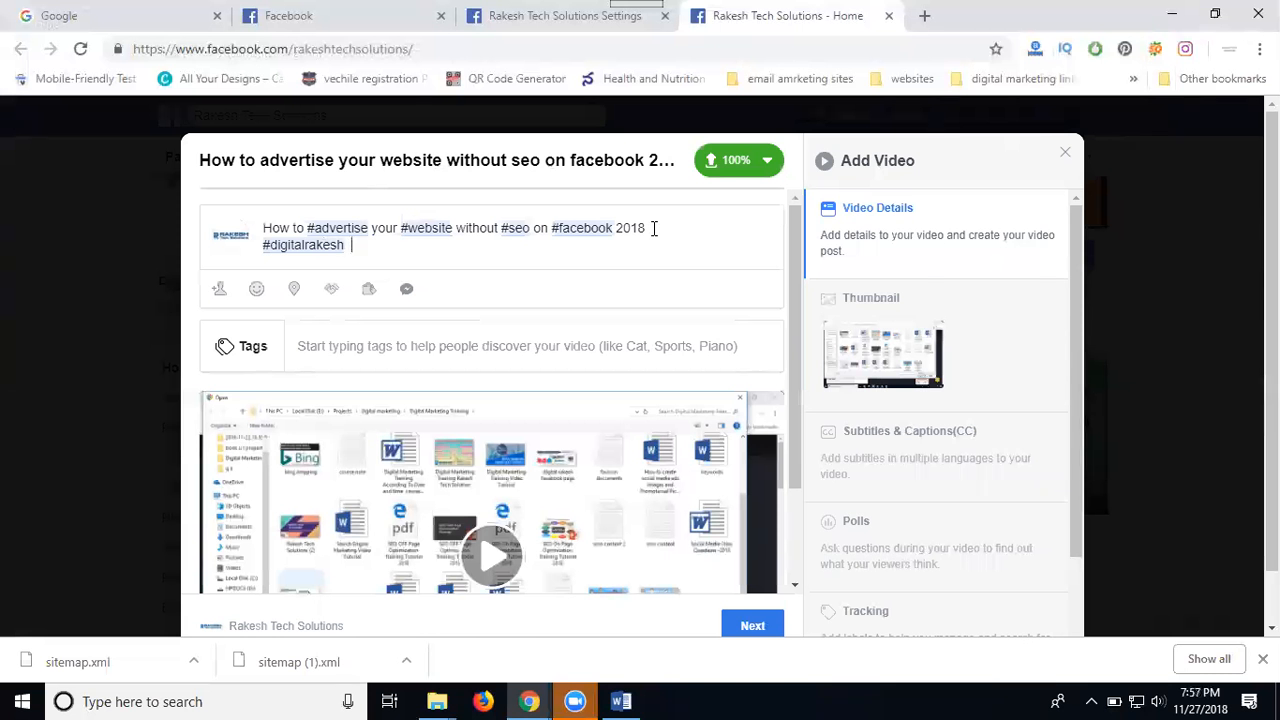
type(" - @digi")
type("tal r")
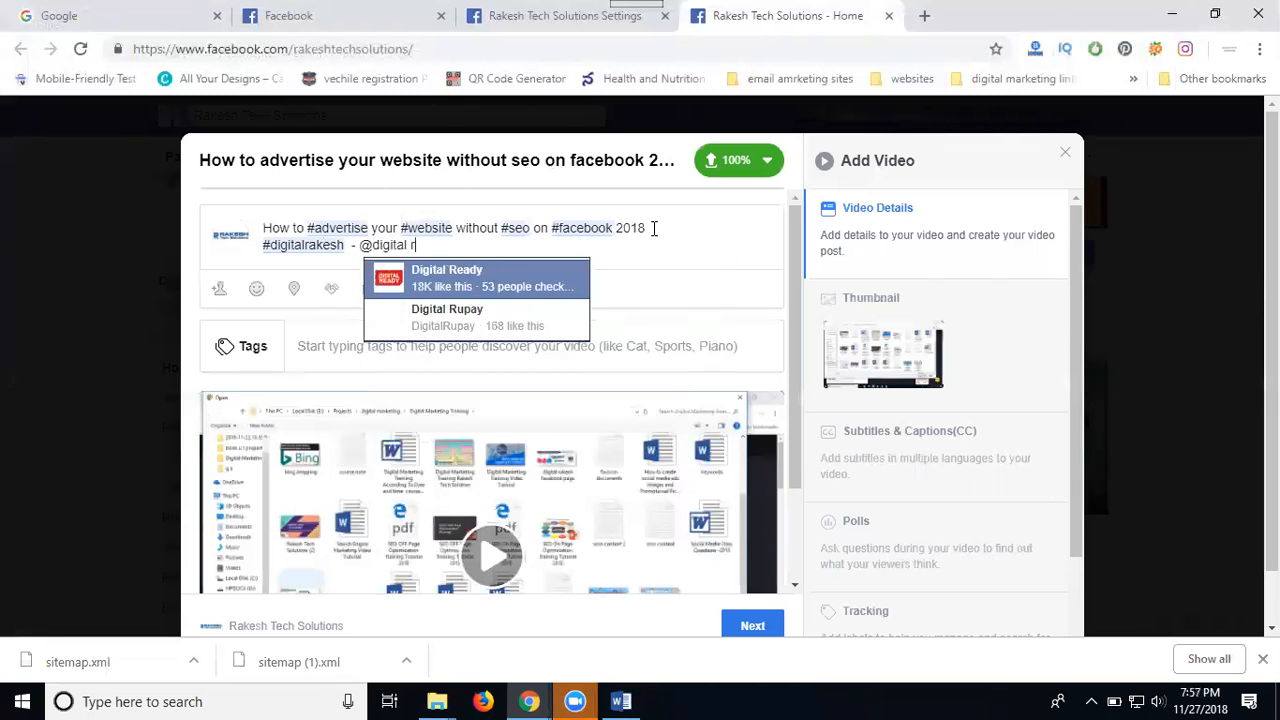
type("akesh")
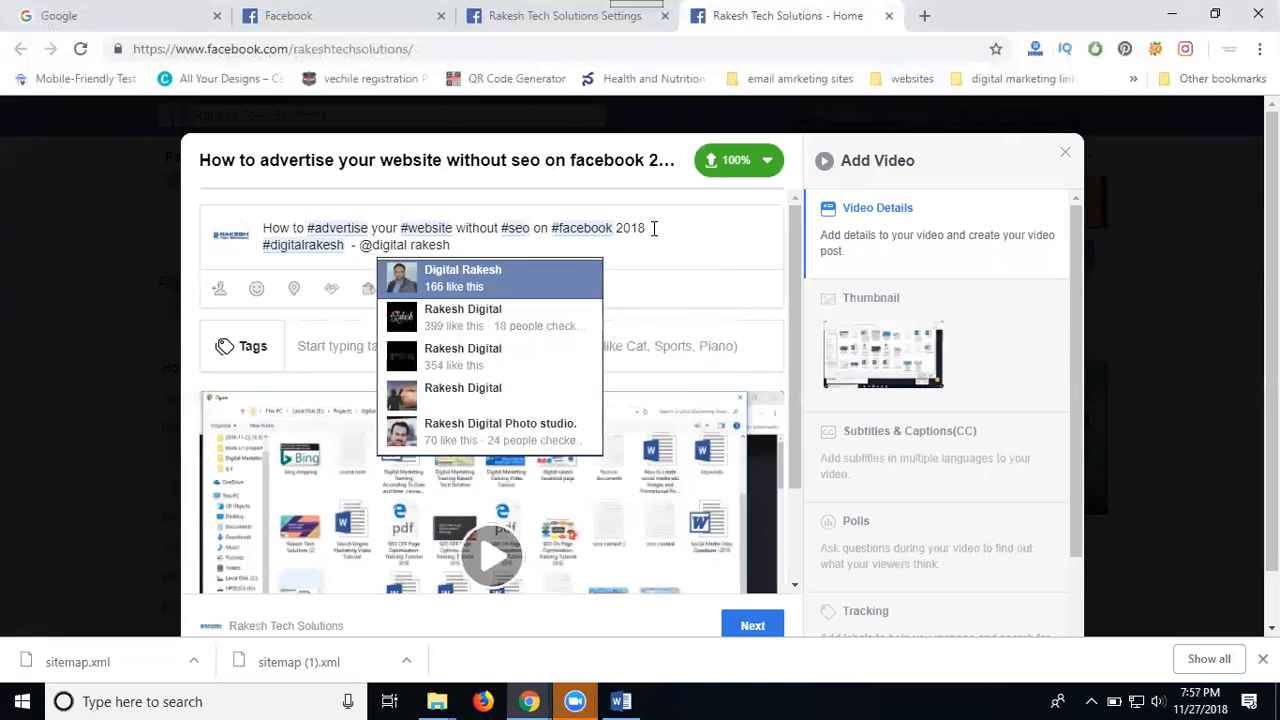
left_click(433, 280)
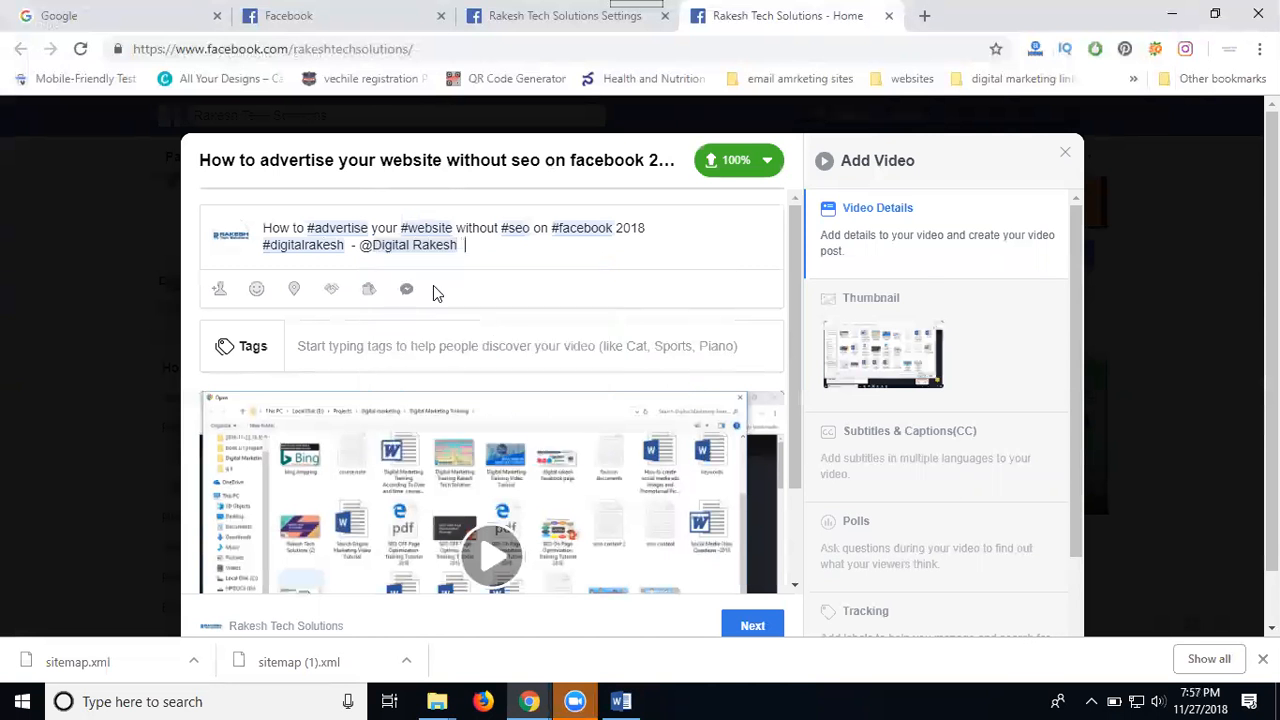
type("@digi")
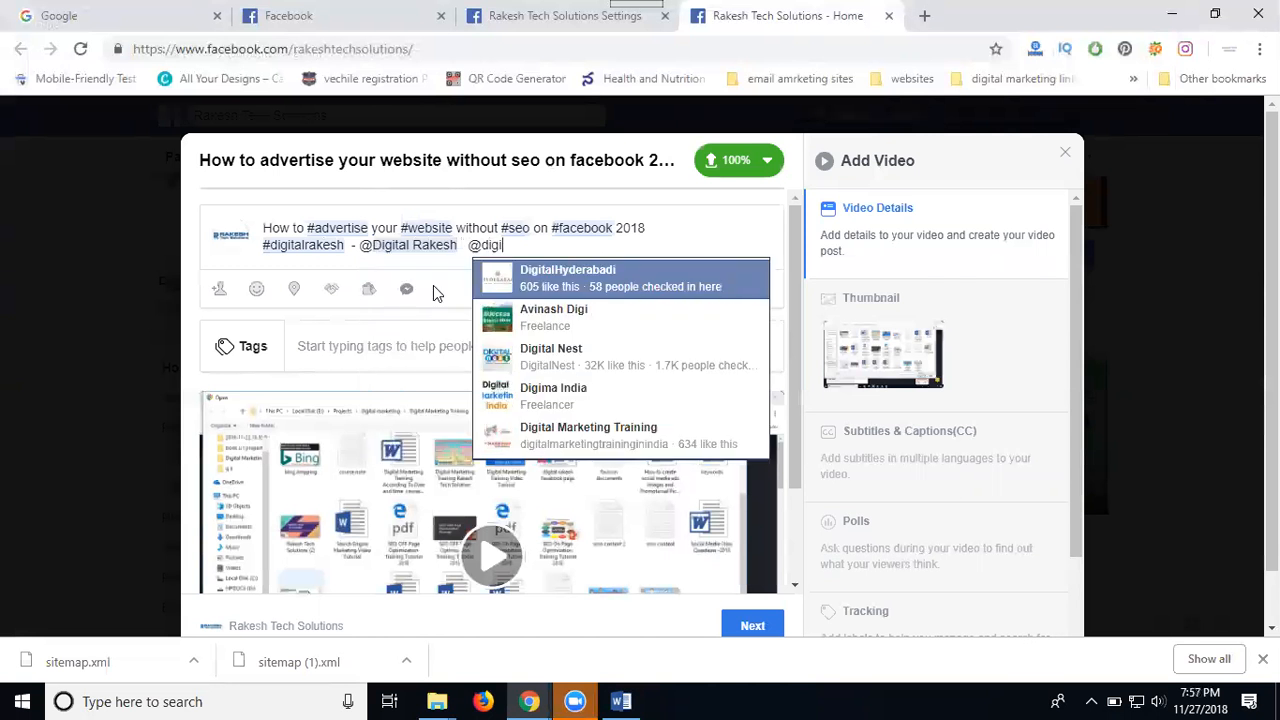
type("tal ")
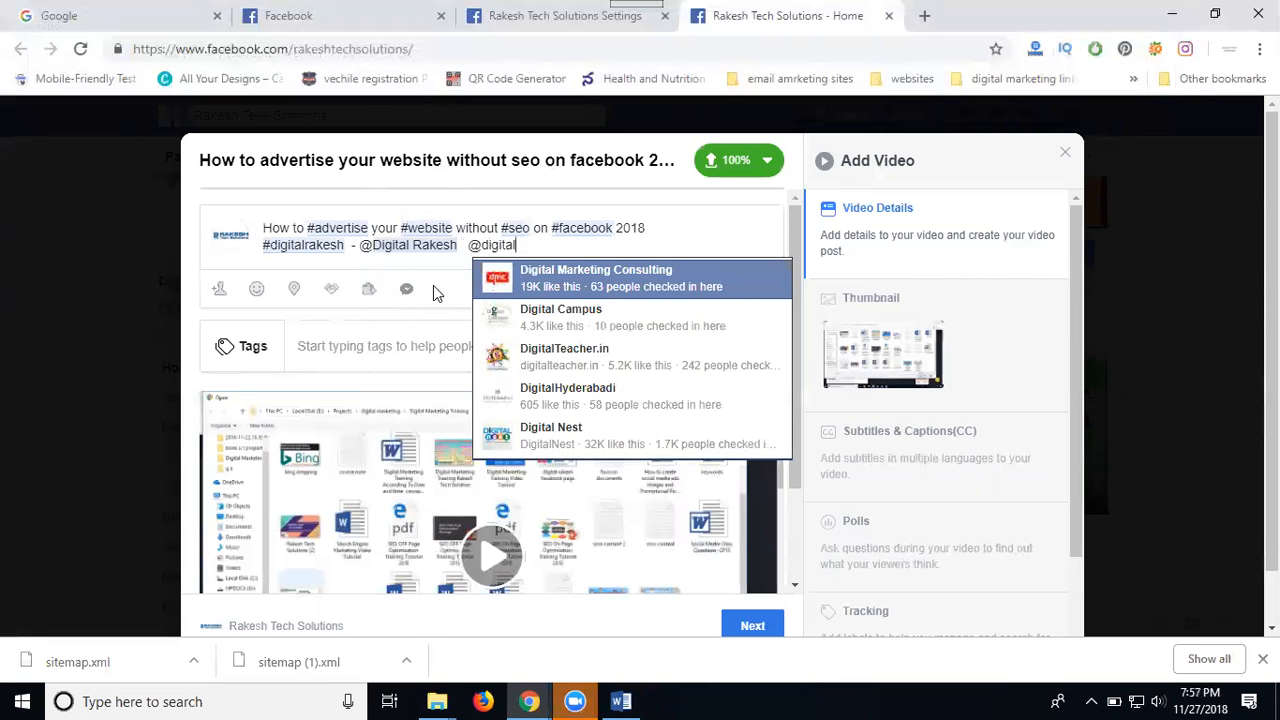
type("rakesh")
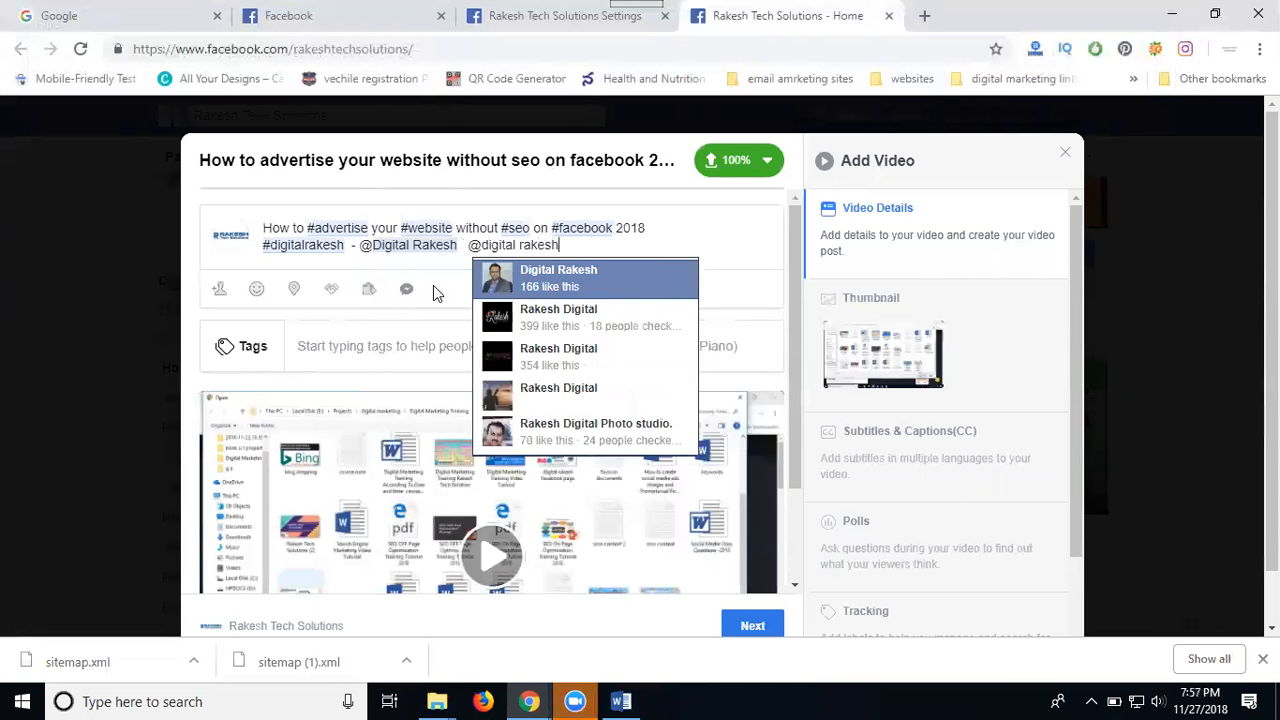
key("BackSpace")
key("BackSpace")
key("BackSpace")
key("BackSpace")
key("BackSpace")
key("BackSpace")
key("BackSpace")
key("BackSpace")
key("BackSpace")
key("BackSpace")
key("BackSpace")
key("BackSpace")
key("BackSpace")
key("BackSpace")
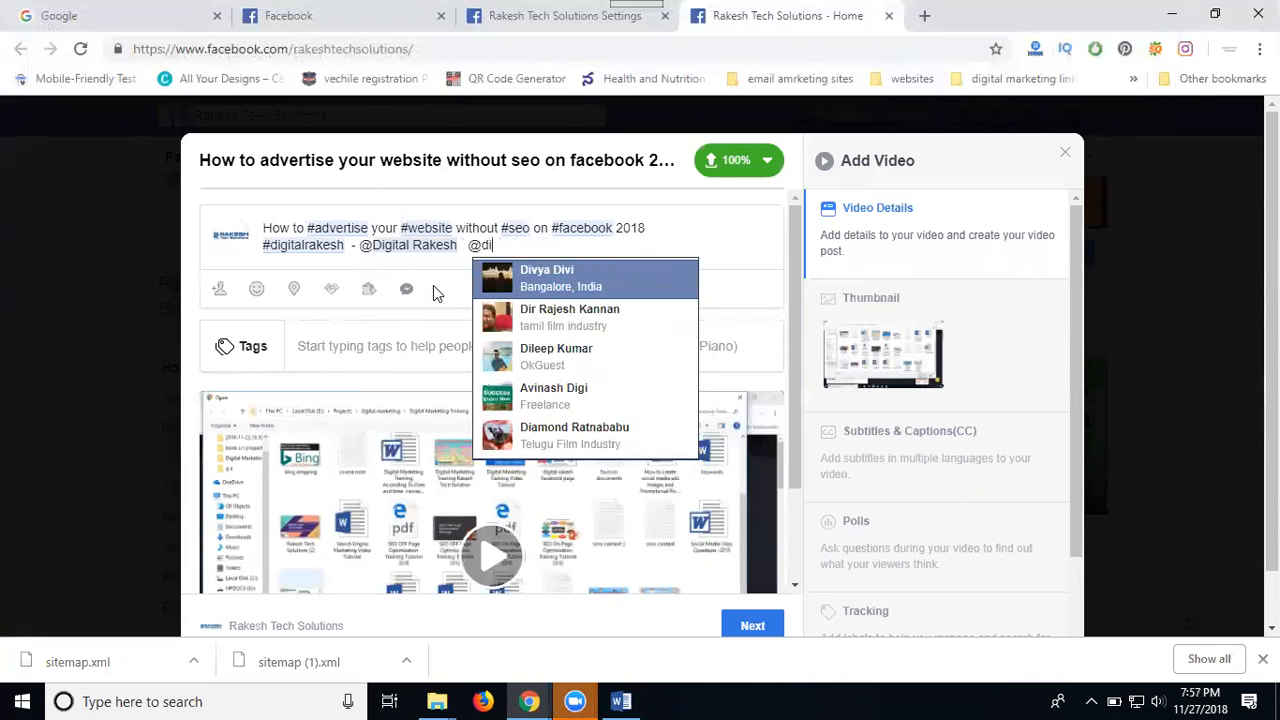
Mention the Rakesh SEO Page at the end of the video description, followed by blank lines.
type("rakesh ")
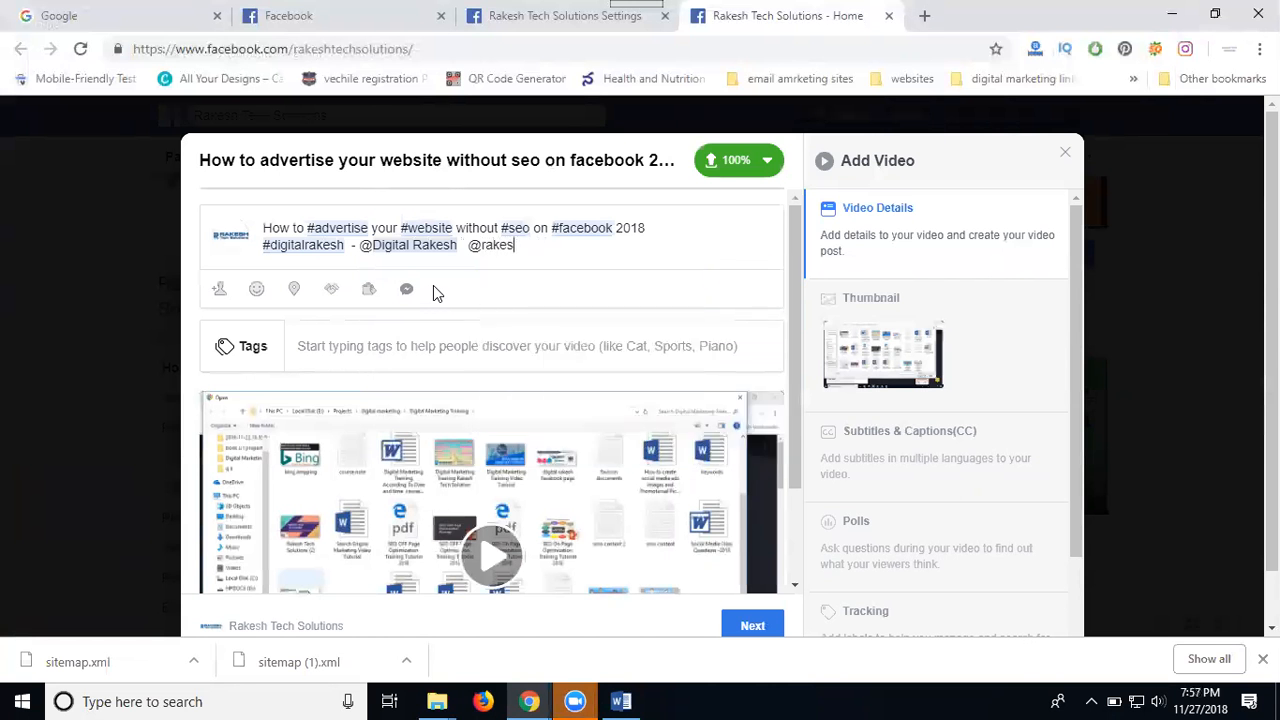
type("seo")
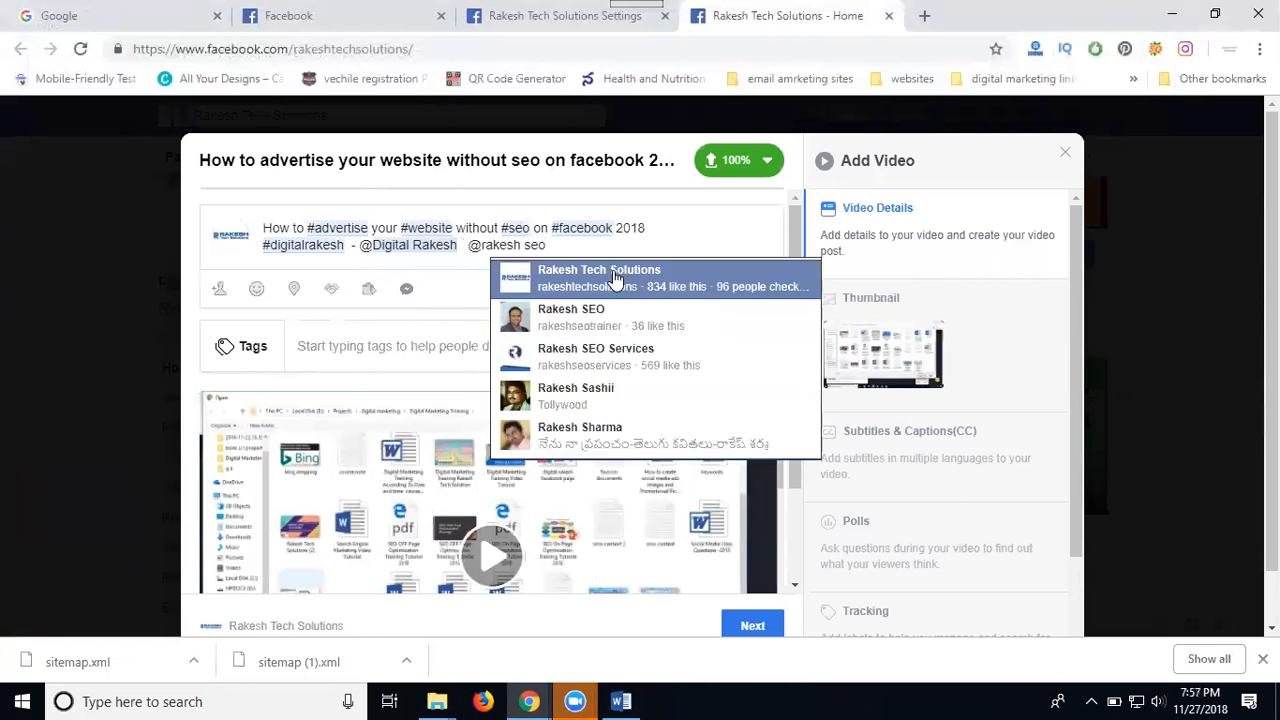
left_click(608, 321)
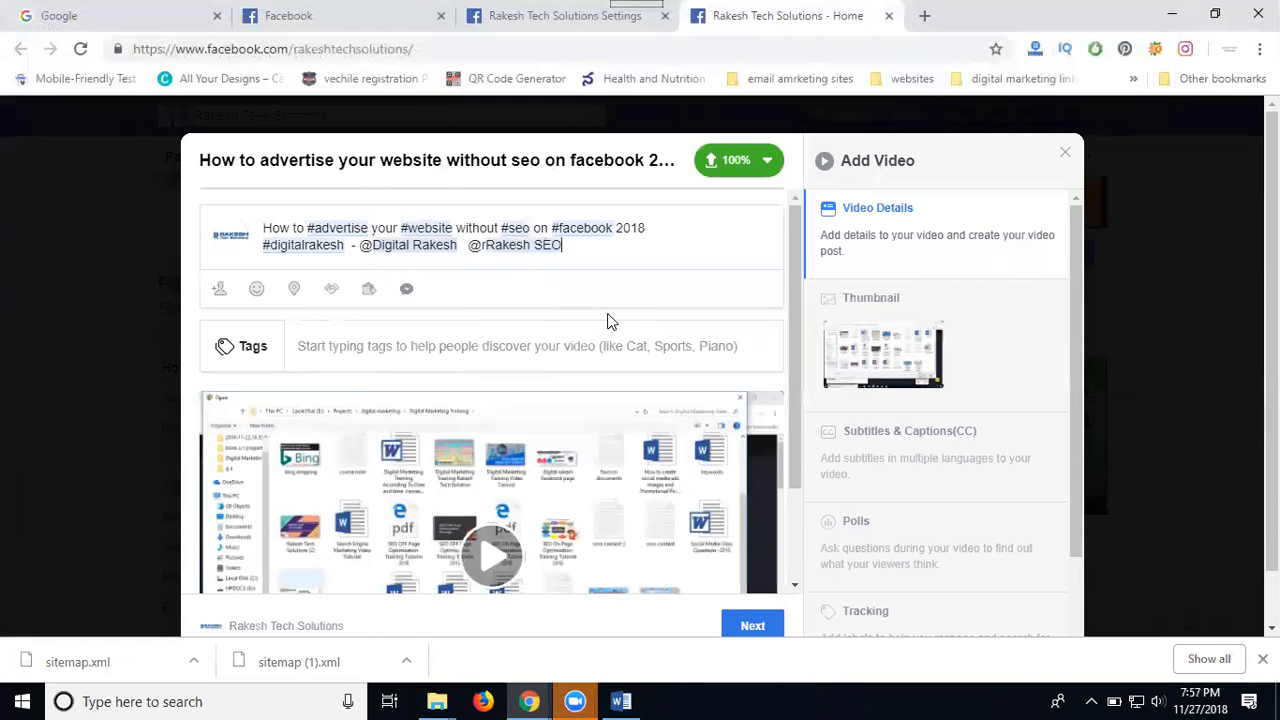
key("Return")
key("Return")
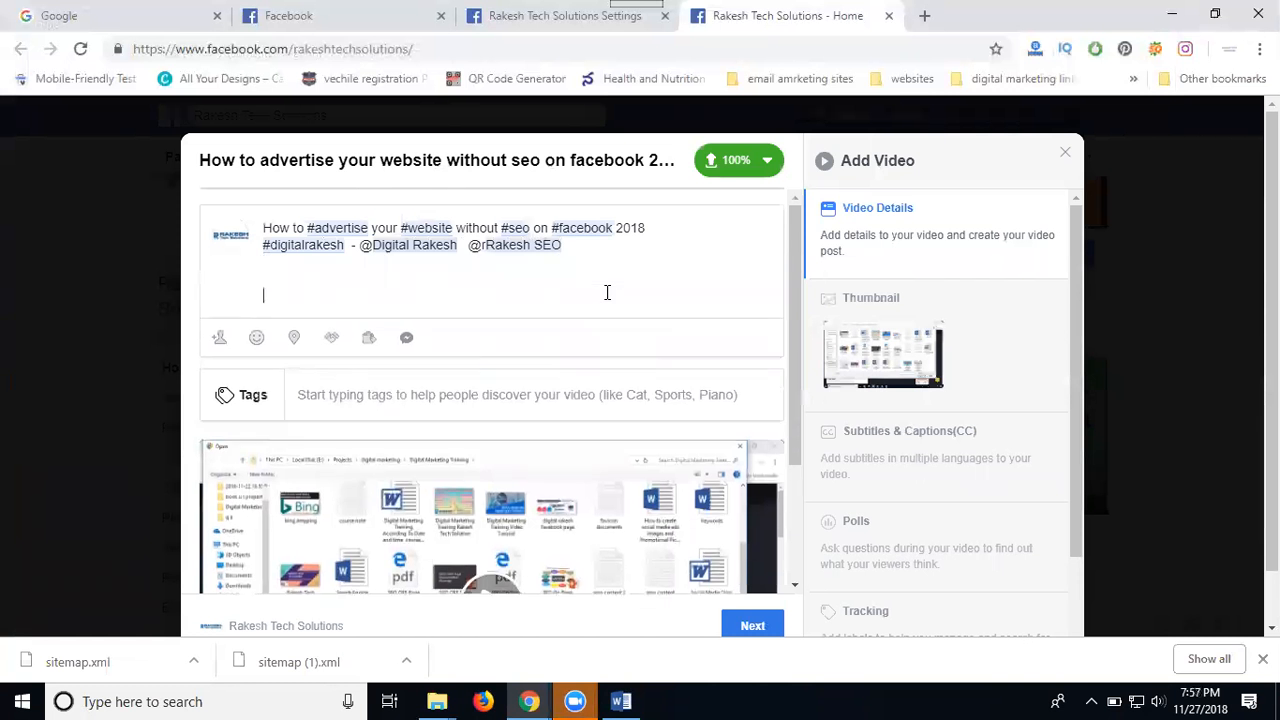
Remove the stray "@r" before the Rakesh SEO mention and the stray "@" before the Digital Rakesh mention.
left_click(485, 248)
key("BackSpace")
key("BackSpace")
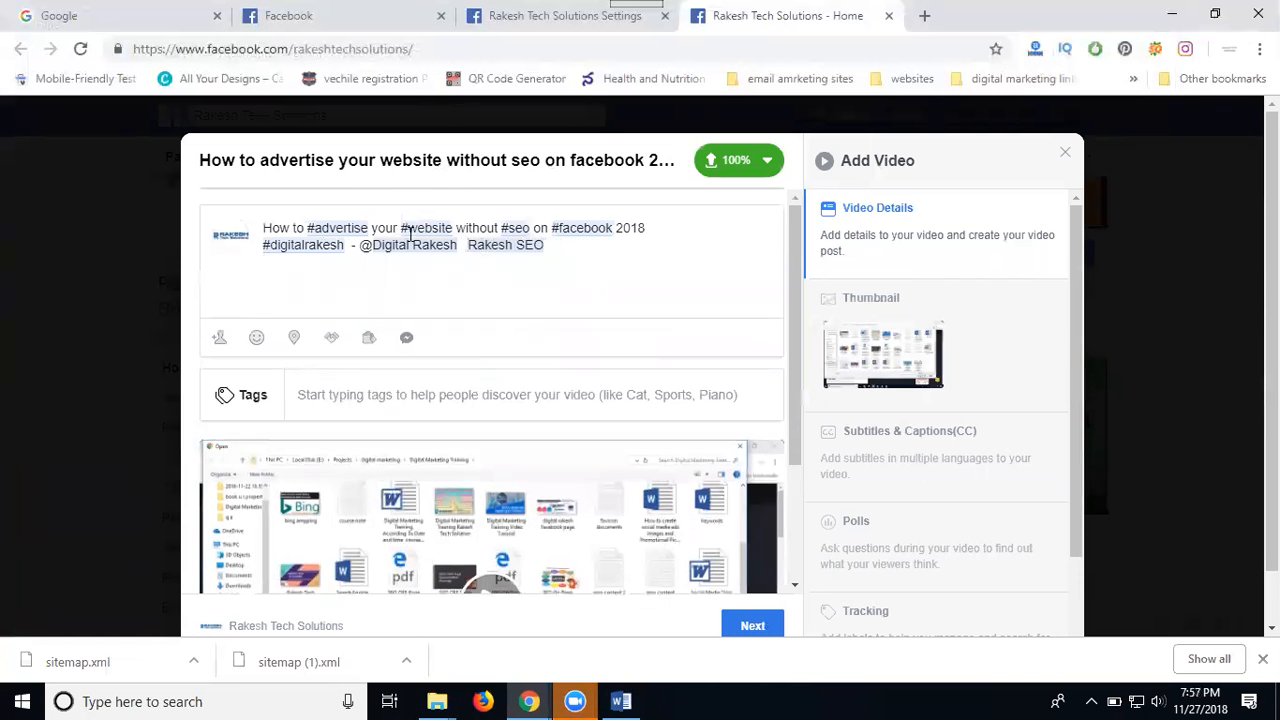
left_click(370, 249)
key("BackSpace")
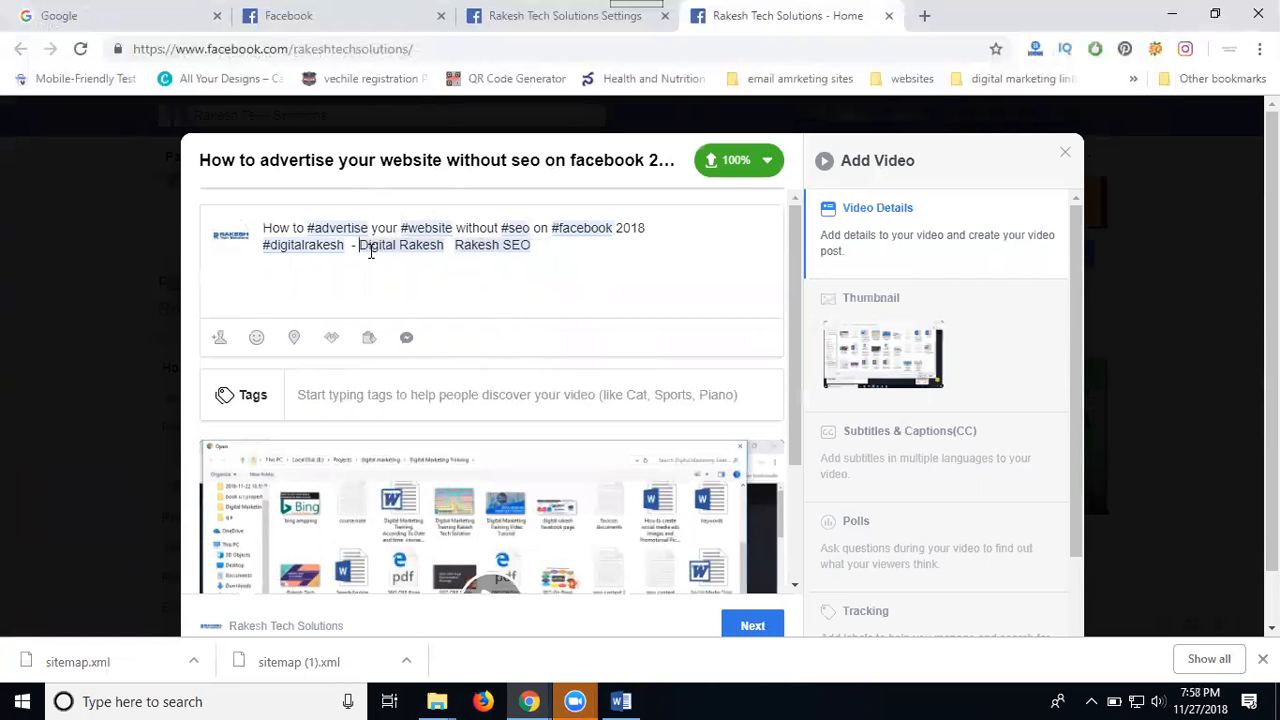
key("Return")
key("Return")
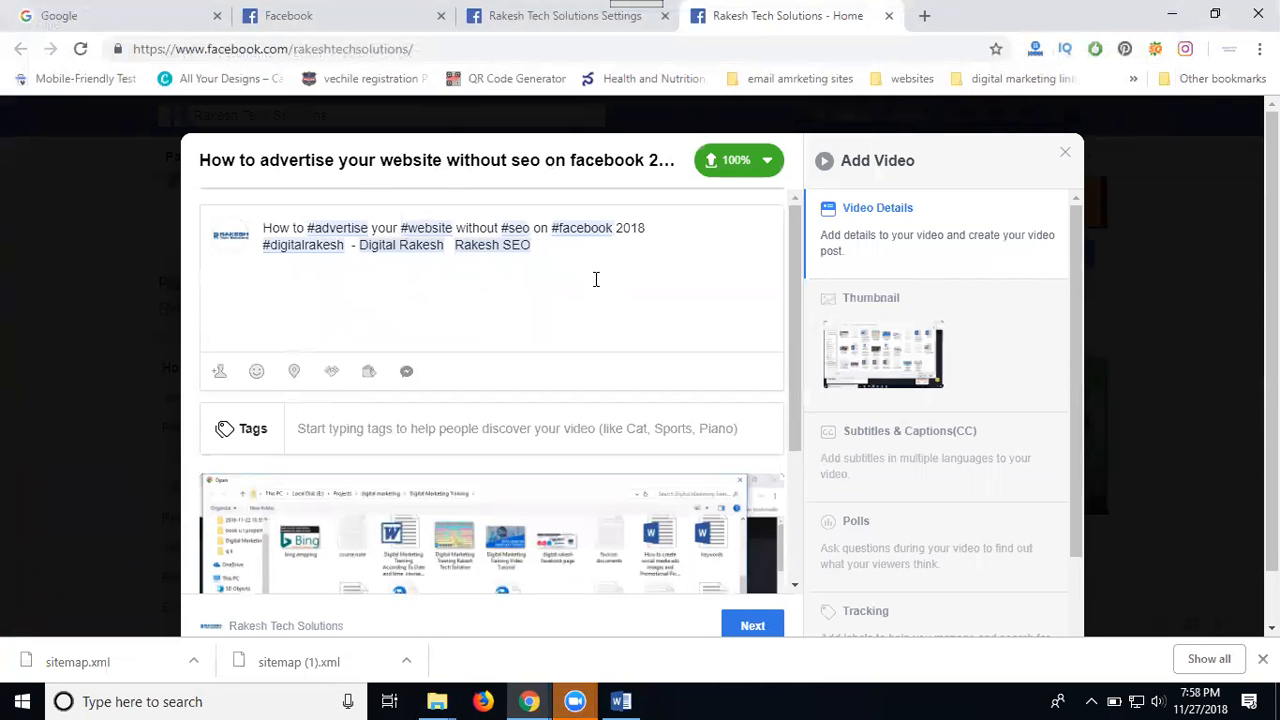
Copy the video title and add it as the tag "How to advertise your website without seo on facebook 2018".
triple_click(519, 166)
key("ctrl+c")
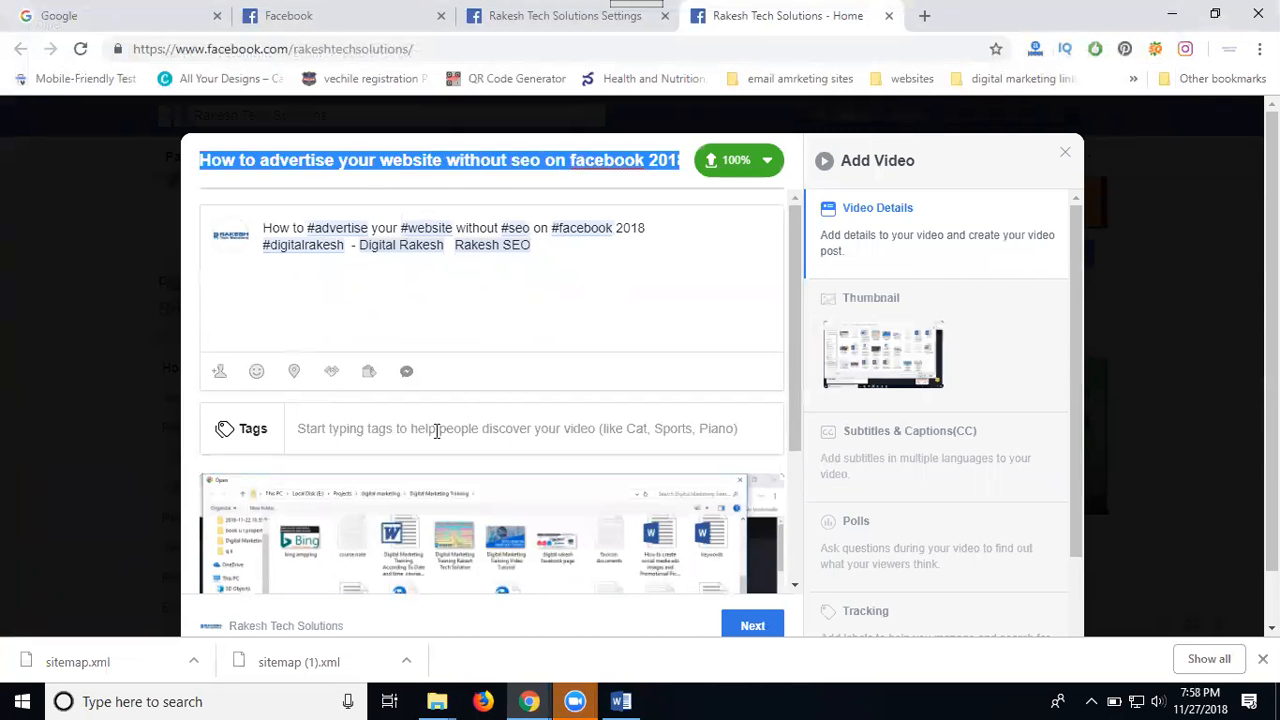
left_click(426, 440)
key("ctrl+v")
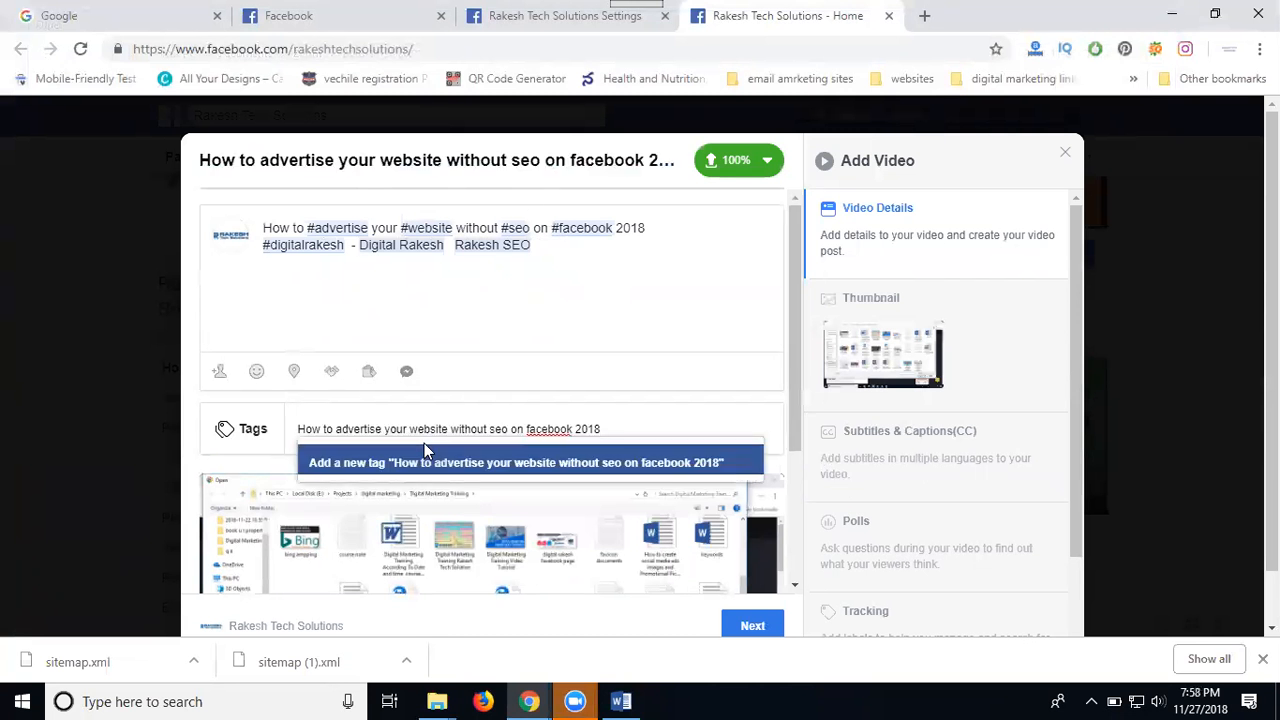
left_click(425, 449)
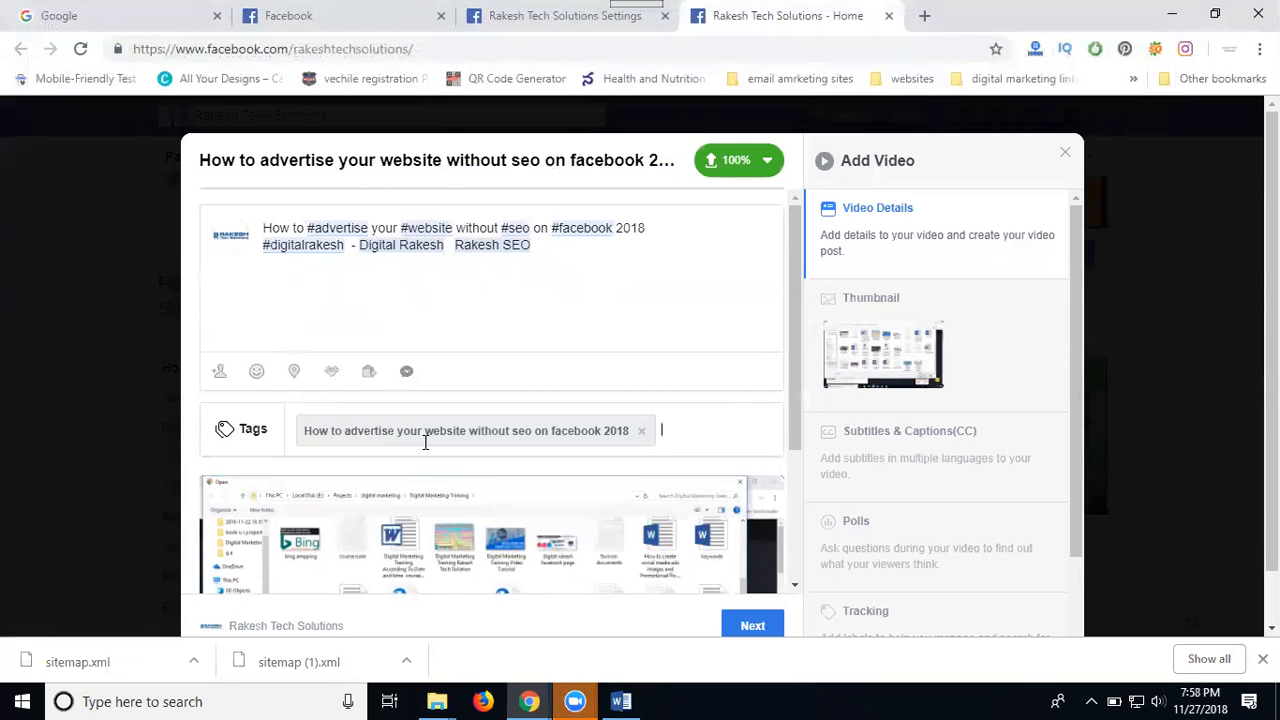
Set the video post's check-in location to the city Madhapur, replacing the initial choice of Hyderabad.
left_click(296, 374)
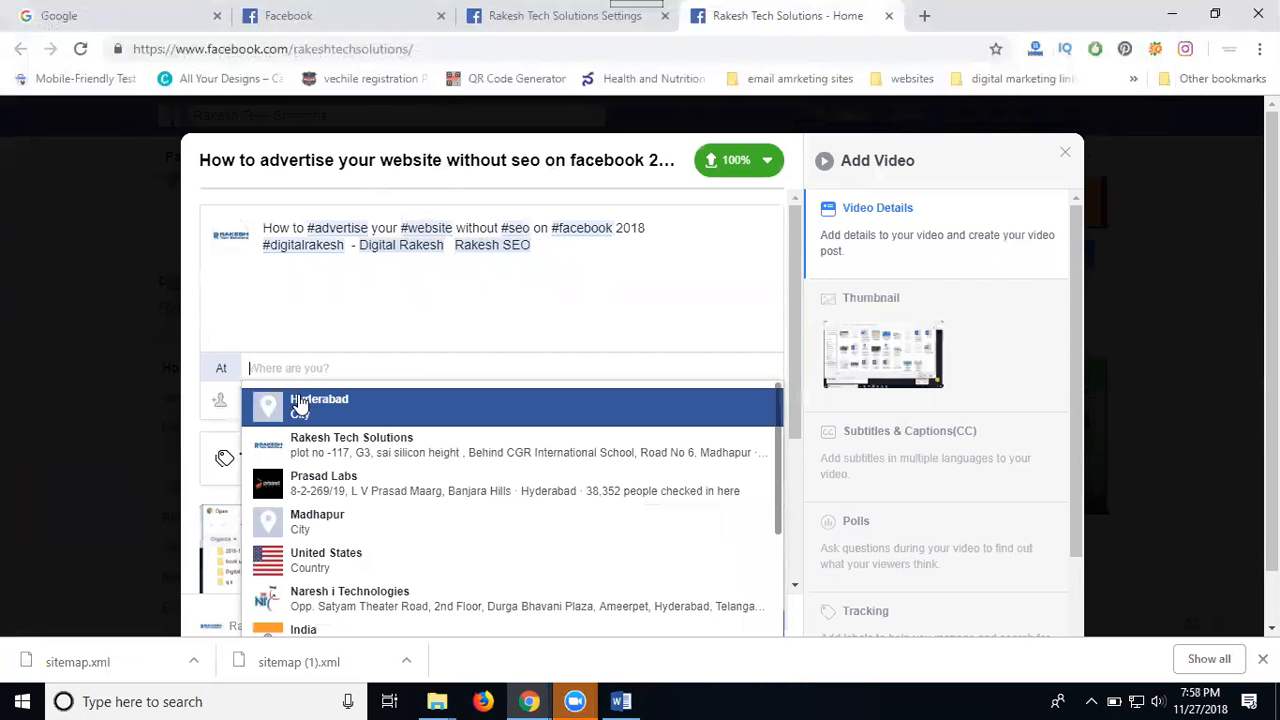
left_click(318, 401)
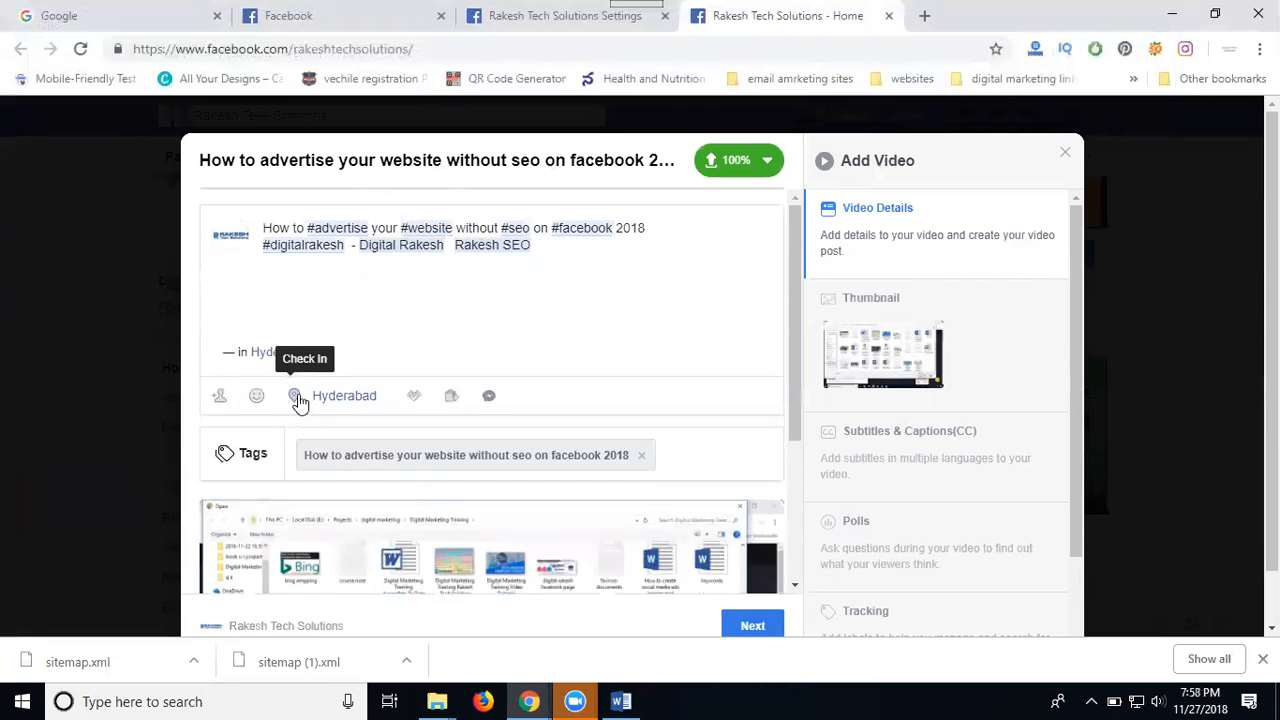
left_click(300, 402)
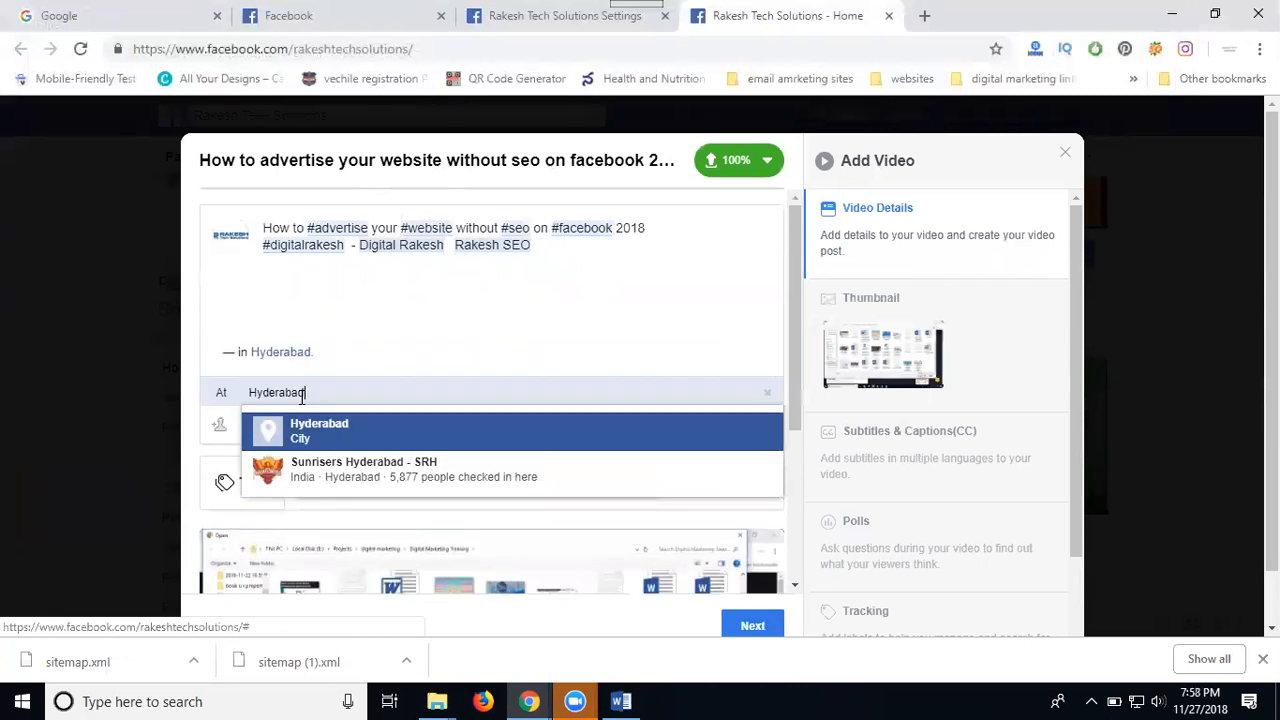
left_click(767, 393)
type("madha")
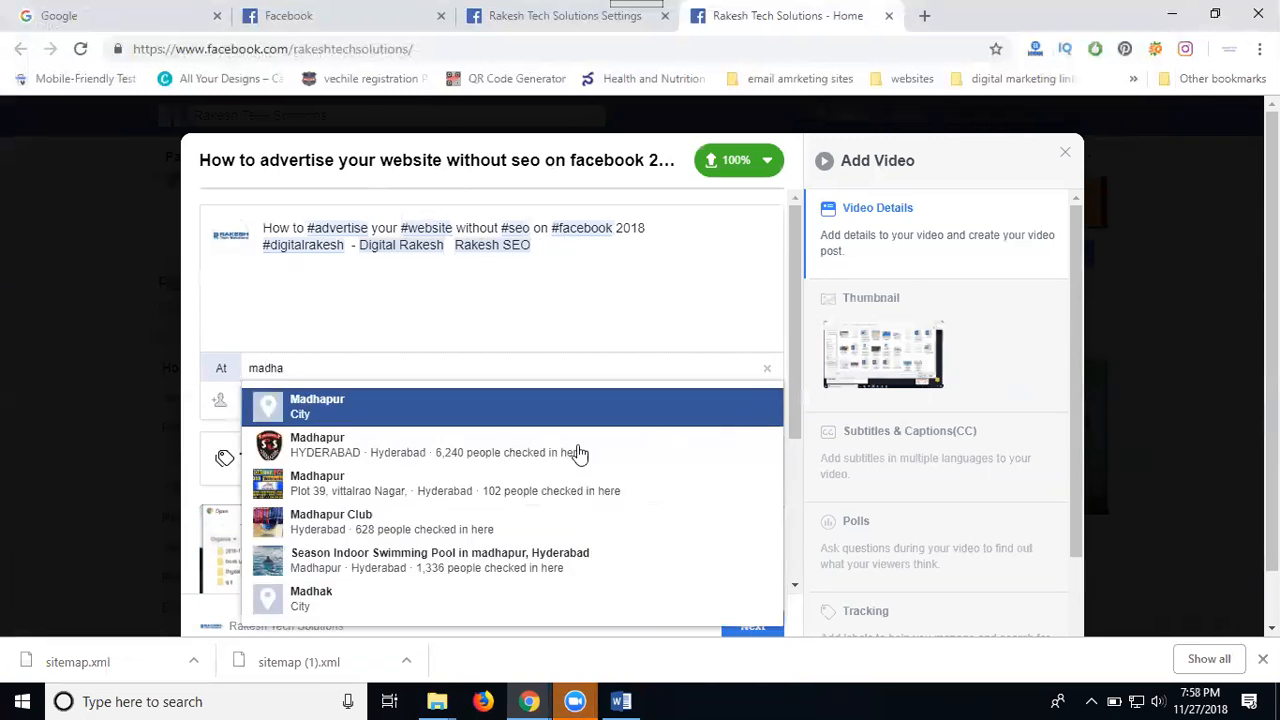
left_click(420, 406)
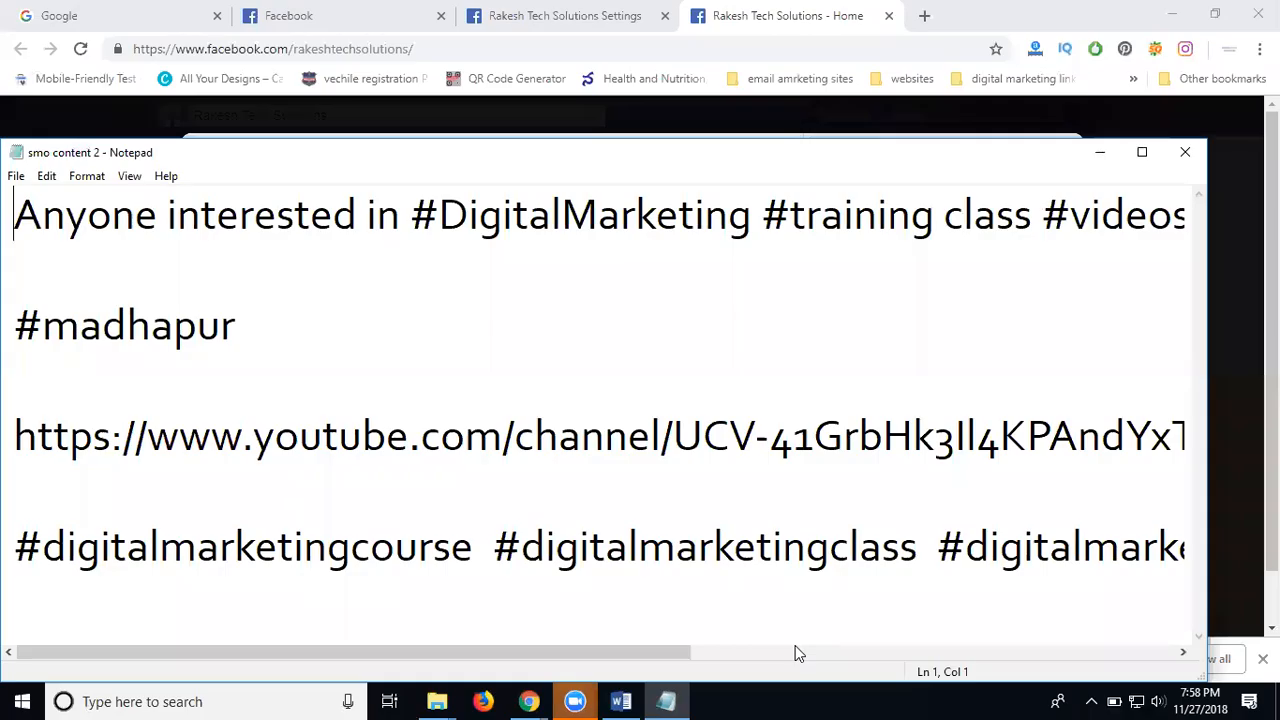
Copy all the text from the "smo content 2" Notepad file and paste it below the mentions in the video description.
key("ctrl+a")
left_click(1097, 158)
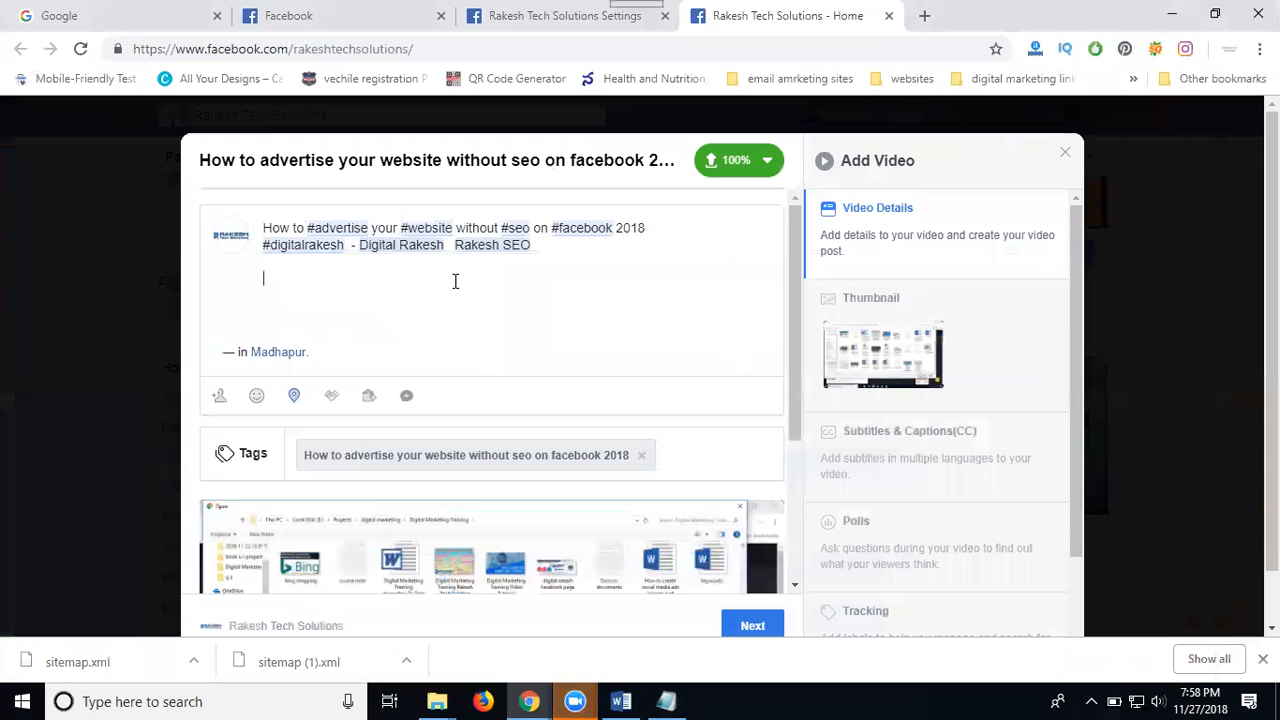
key("Return")
key("ctrl+v")
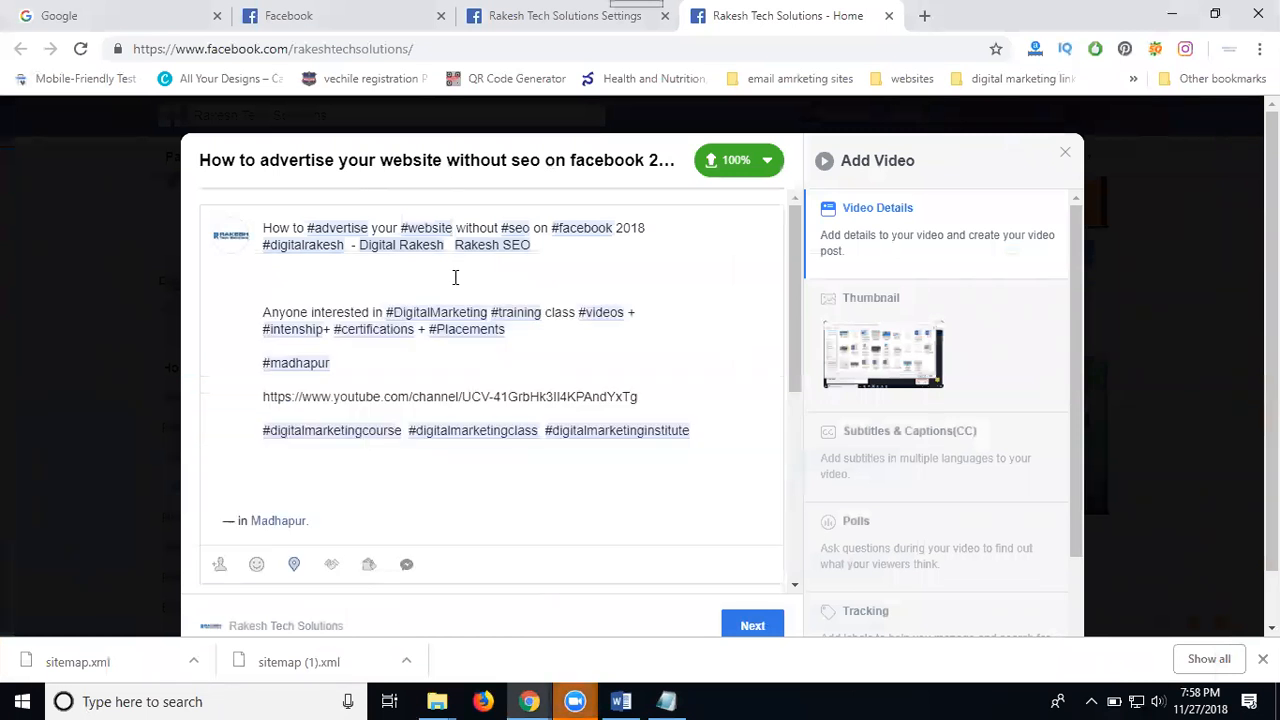
Upload the image "How to advertise your website without seo on facebook 2018" from the Downloads folder as the video's custom thumbnail.
left_click(865, 313)
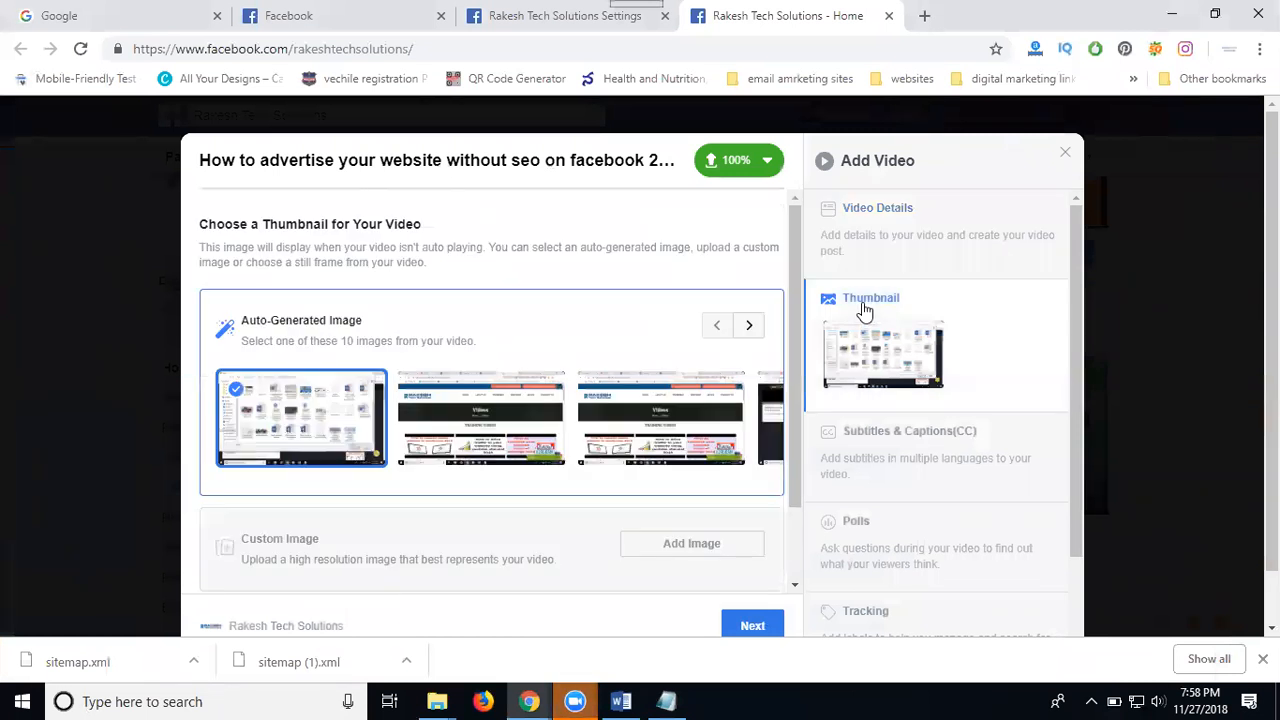
left_click(683, 543)
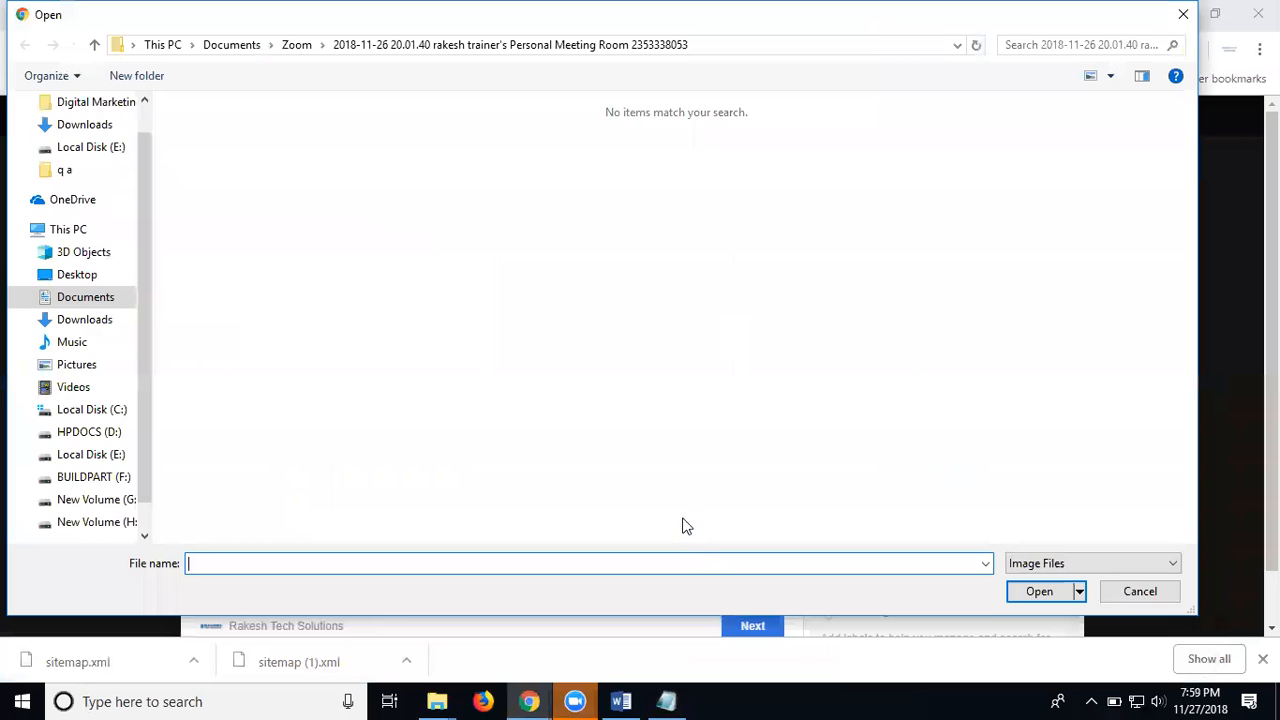
left_click(79, 326)
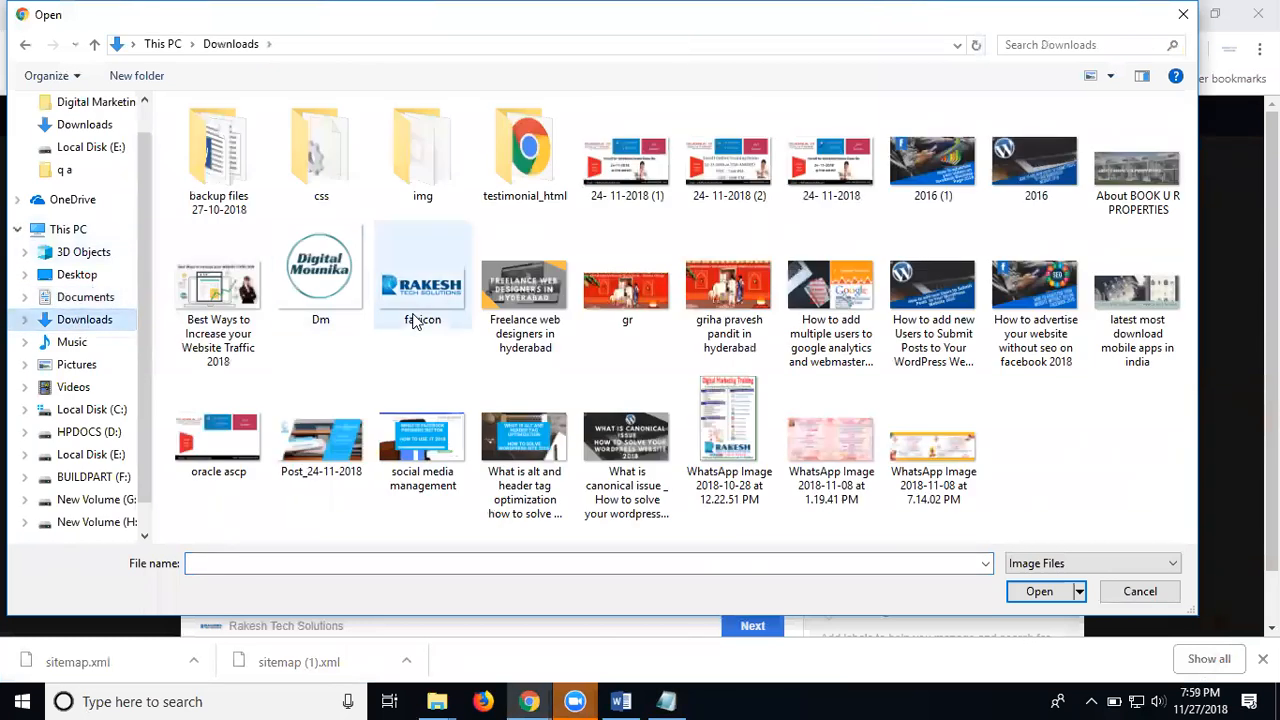
left_click(1050, 360)
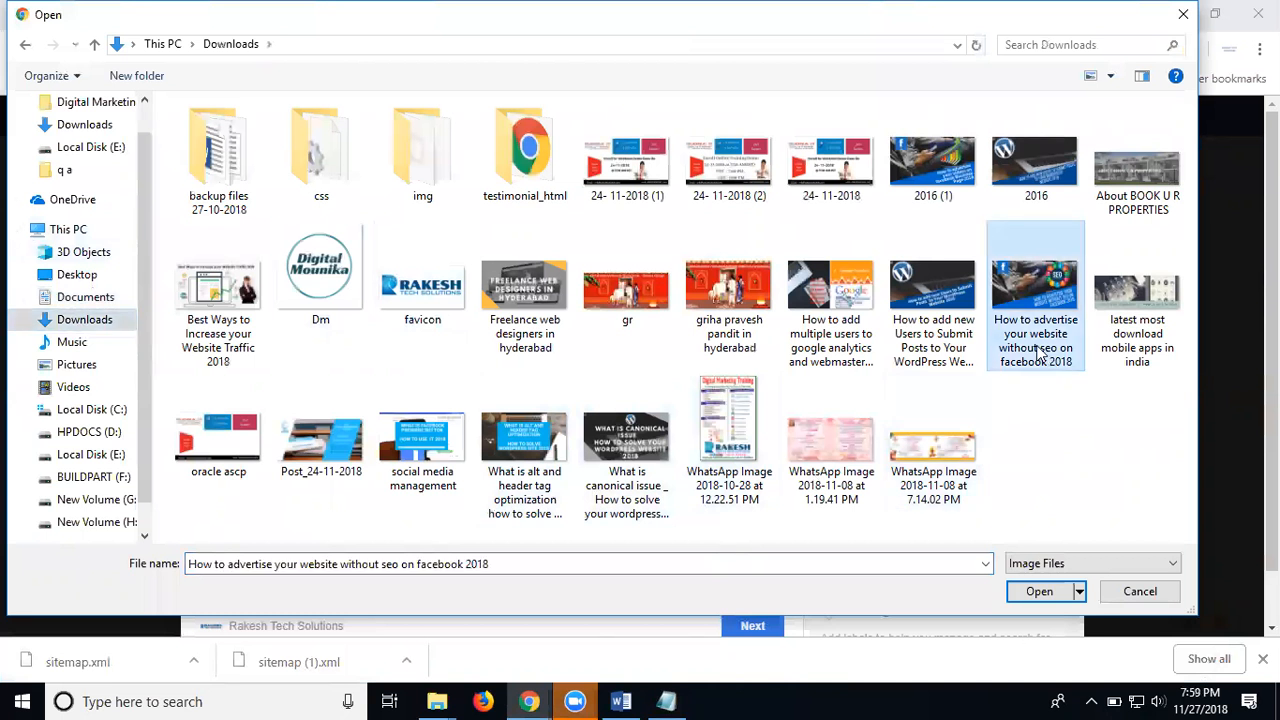
left_click(1037, 346)
right_click(1037, 341)
left_click(1064, 402)
left_click(1040, 289)
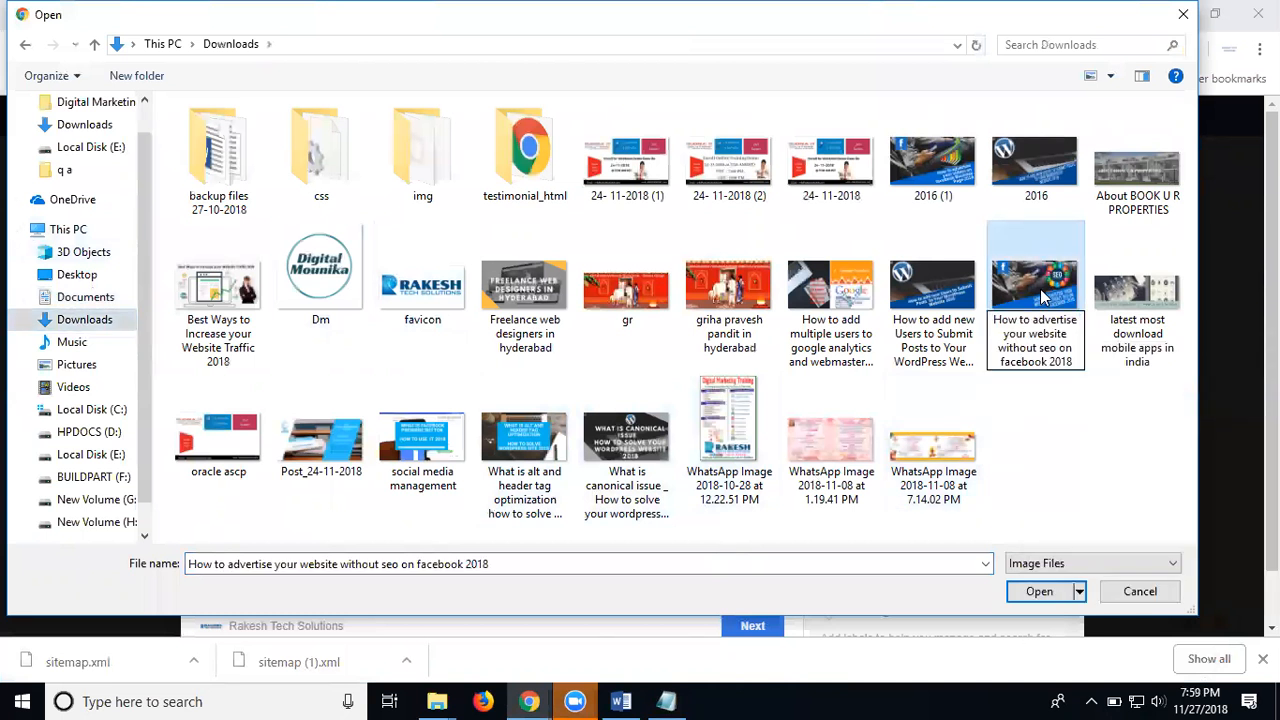
double_click(1040, 289)
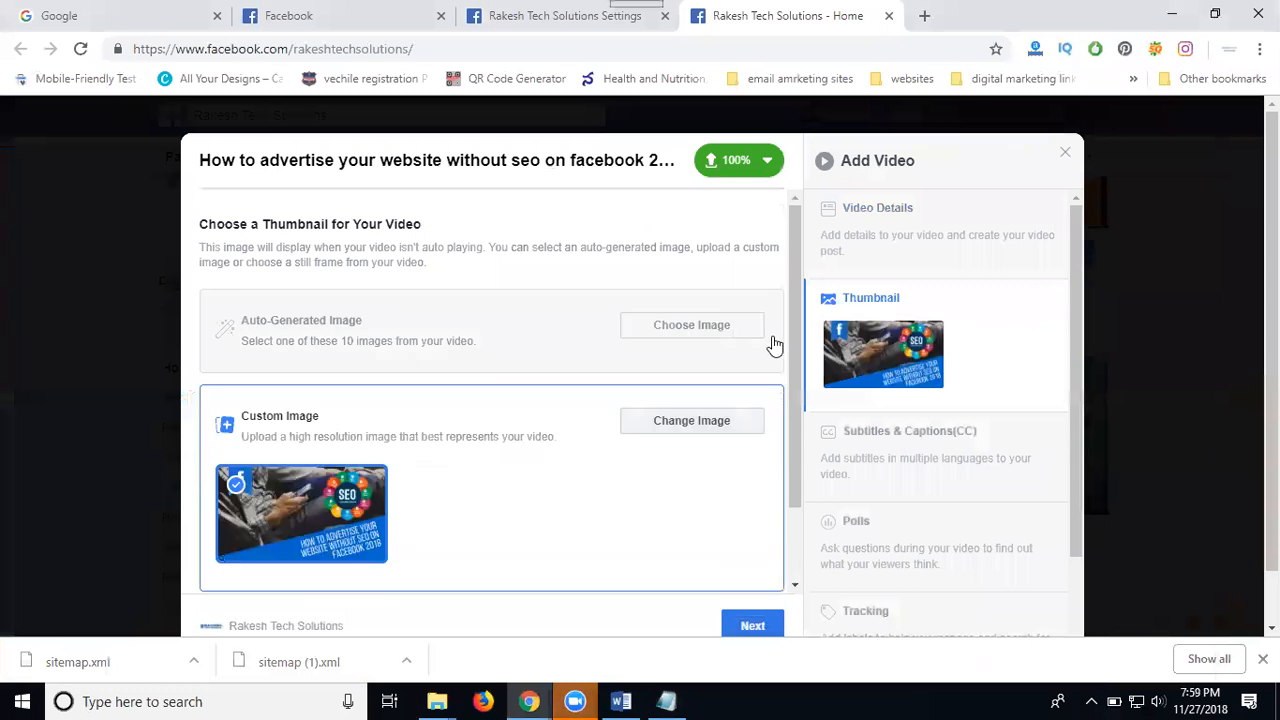
Set the video language to English in the subtitle settings and auto-generate captions.
scroll(774, 345, "down", 2)
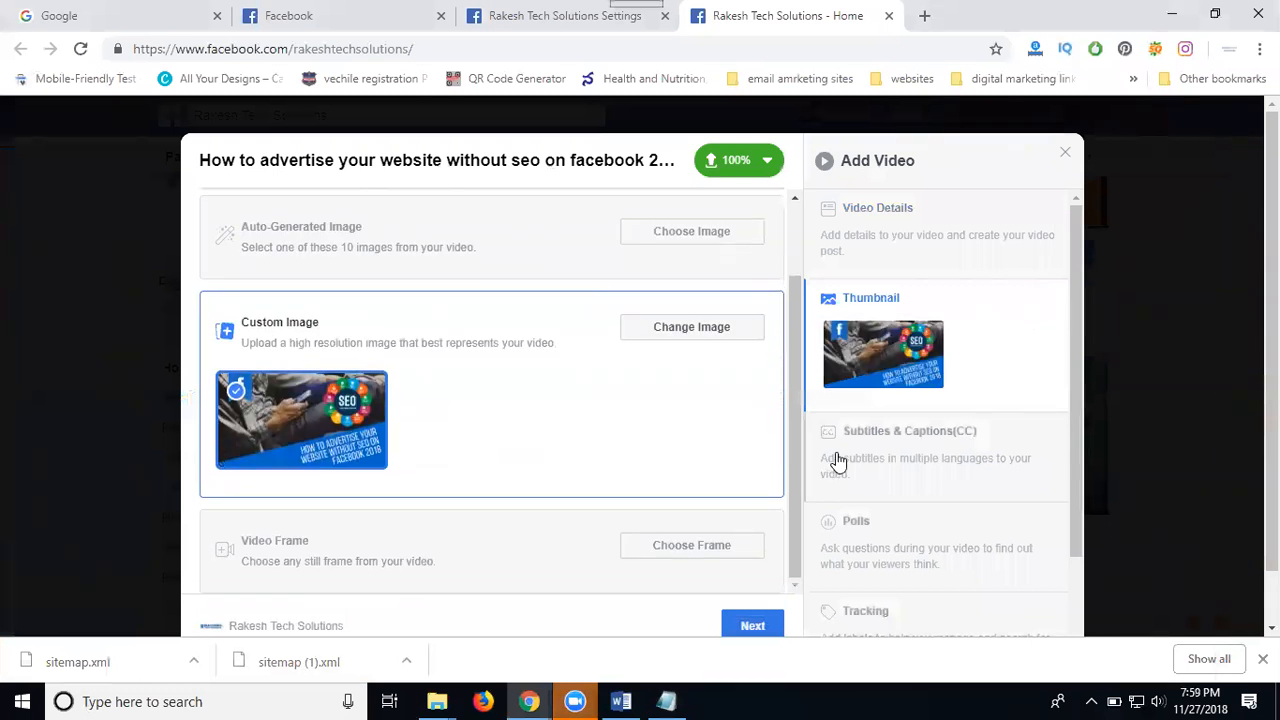
left_click(838, 461)
left_click(535, 240)
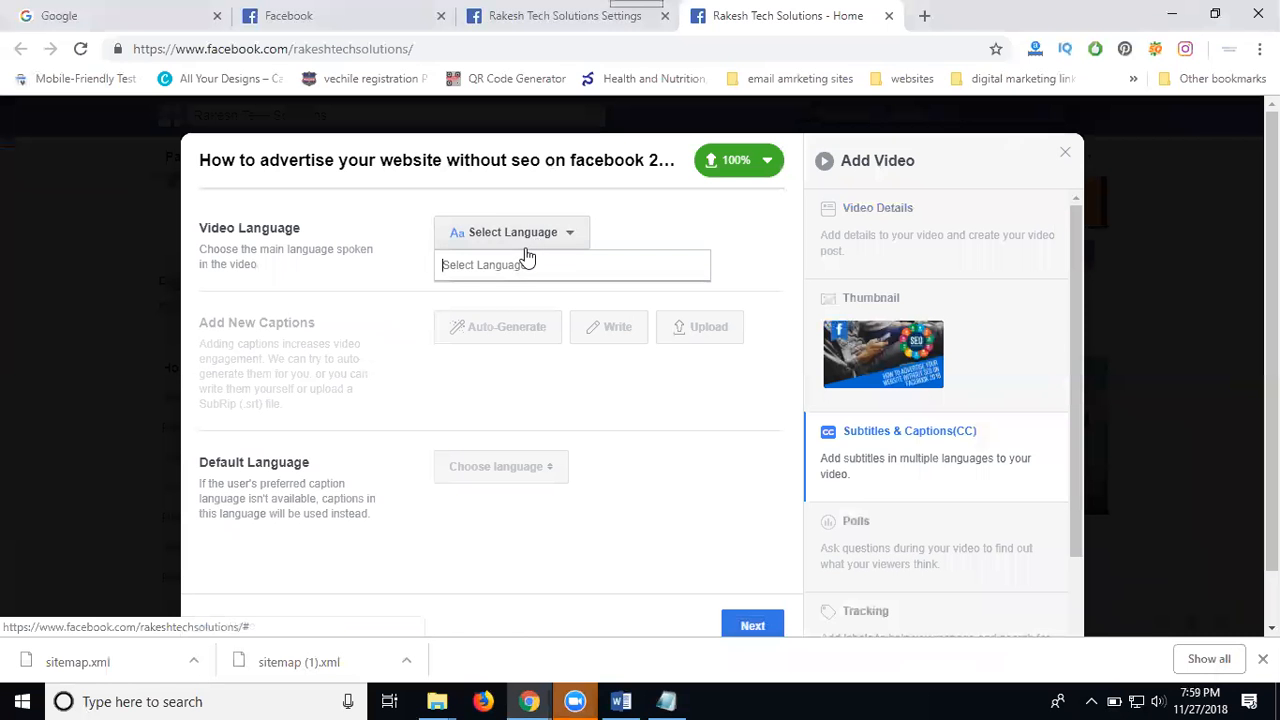
type("eng")
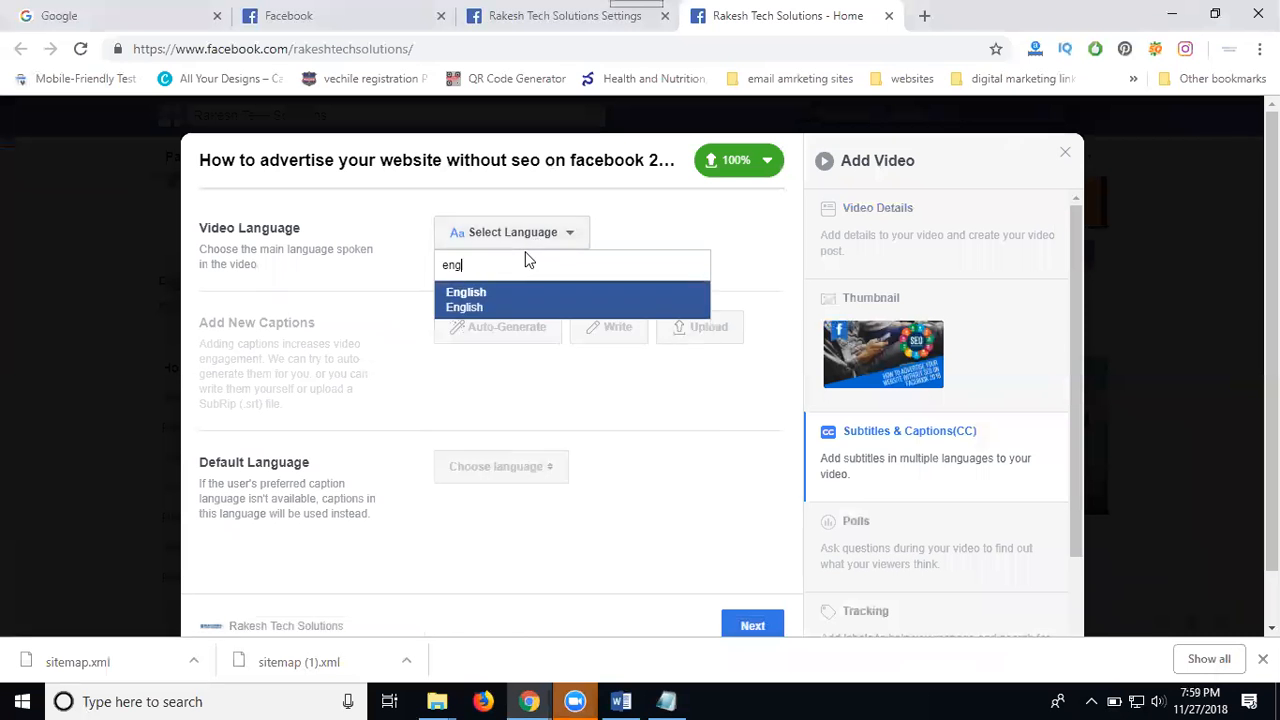
left_click(512, 306)
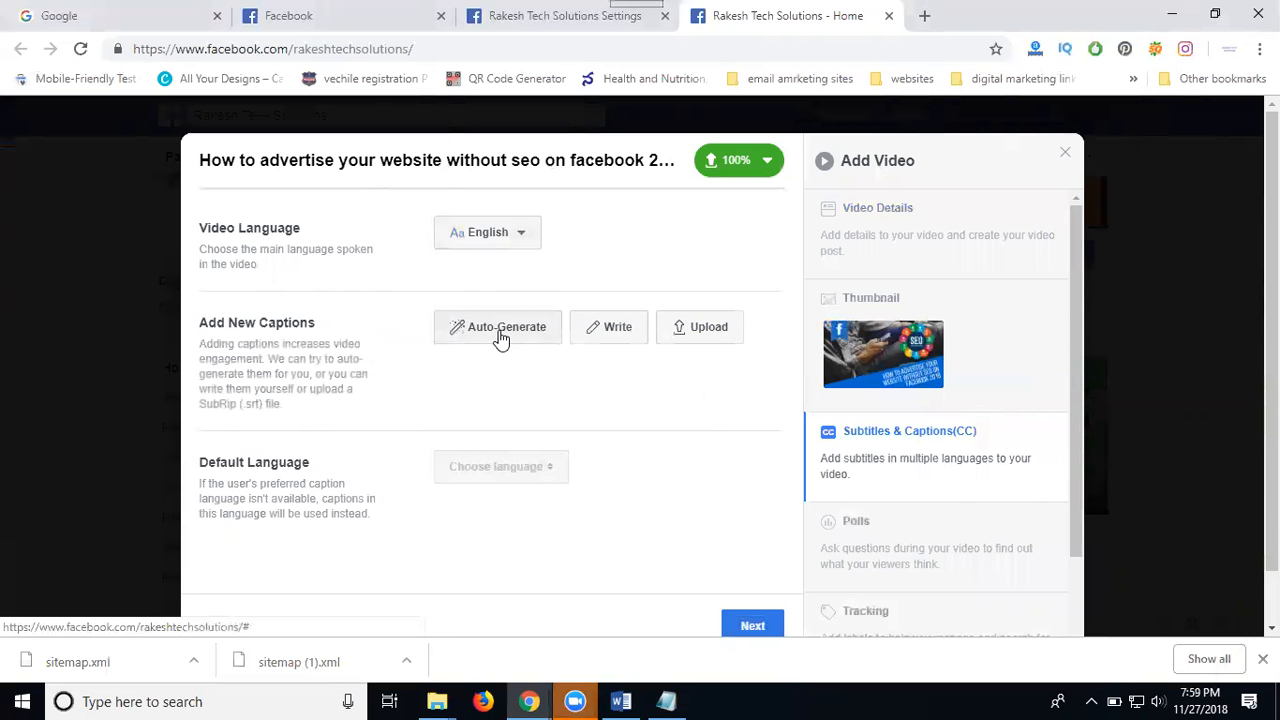
left_click(500, 336)
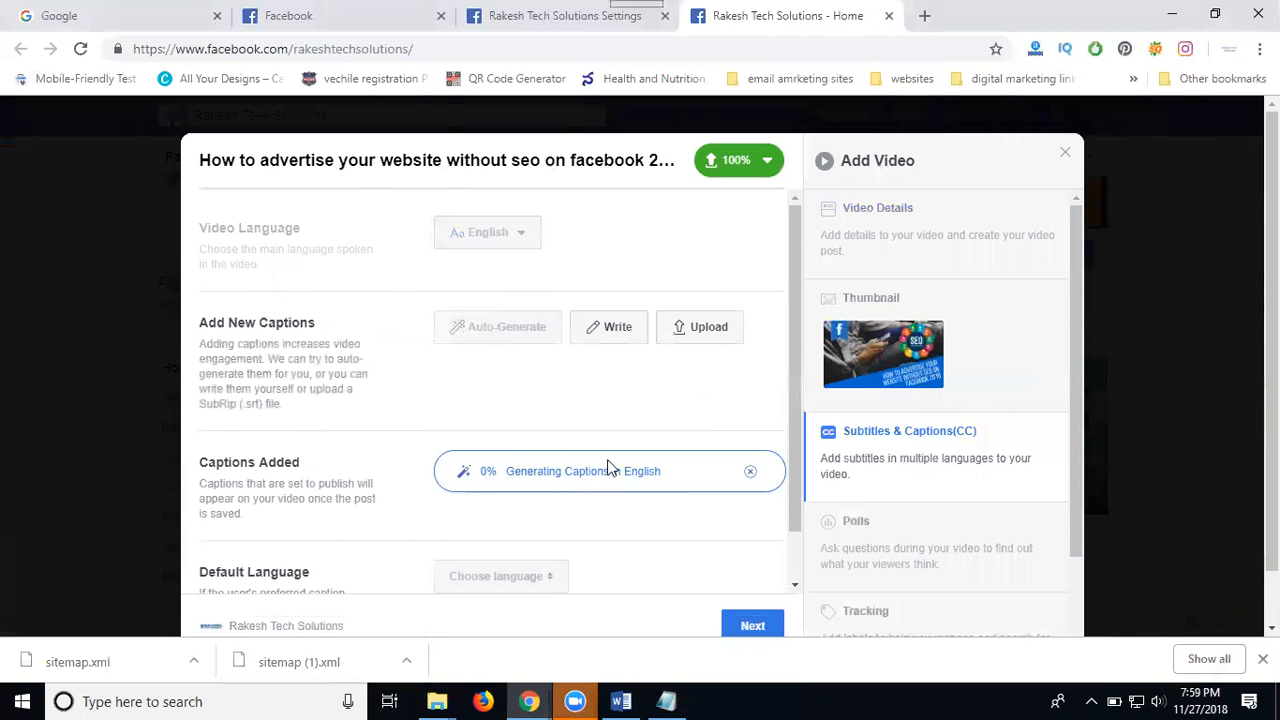
Add the tracking custom labels "How to advertise your website without seo on facebook 2018", "education" and "digital marketing agency".
scroll(871, 440, "down", 1)
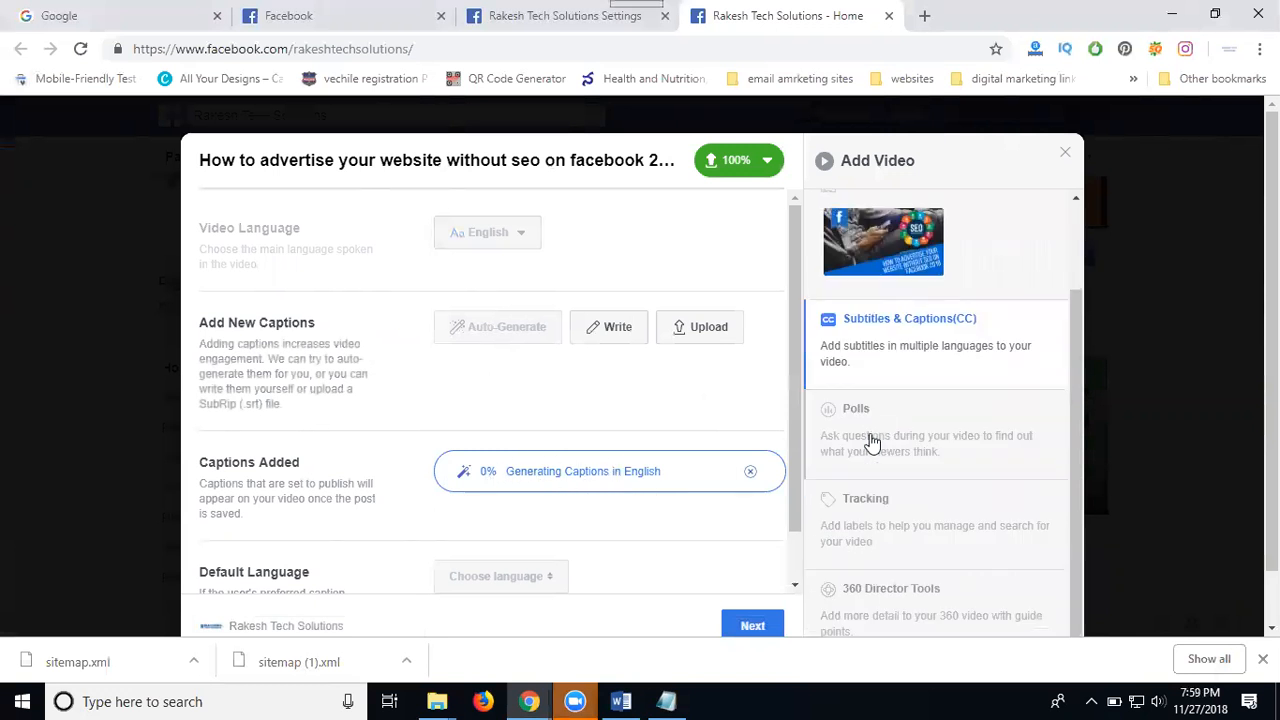
left_click(862, 506)
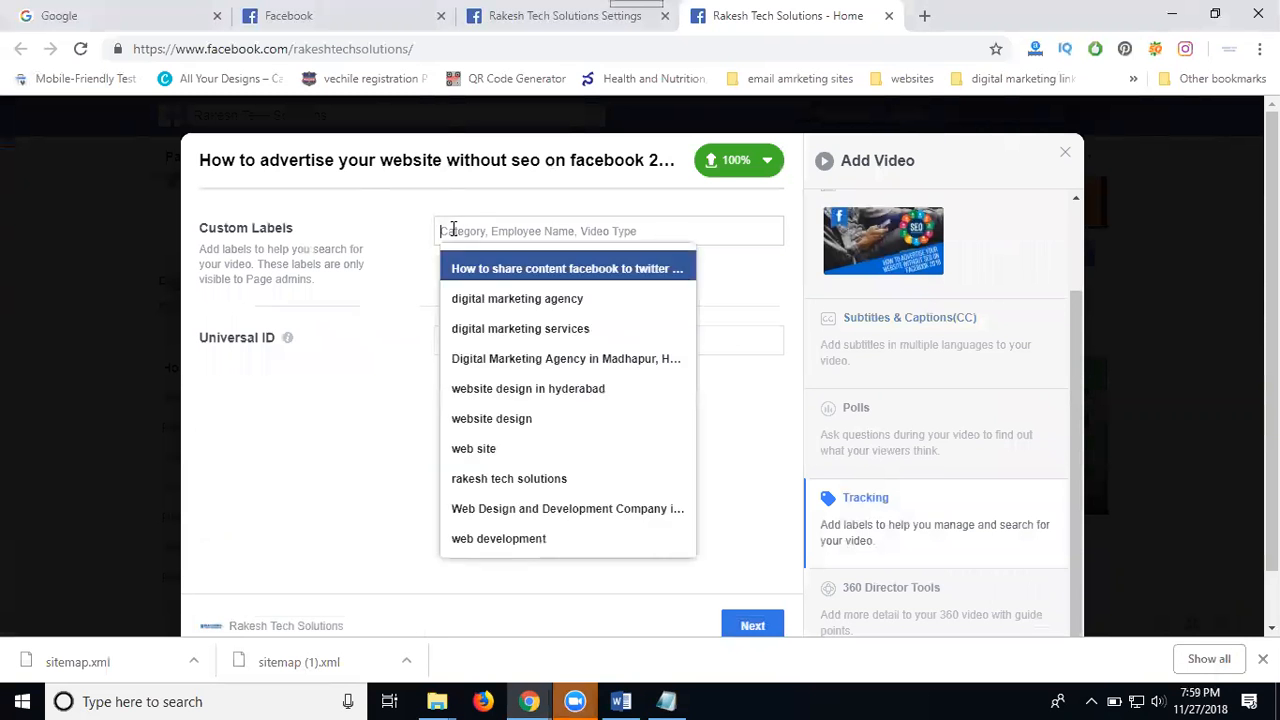
key("ctrl+v")
key("Return")
type("educati")
key("Return")
type("s")
key("BackSpace")
type("digi")
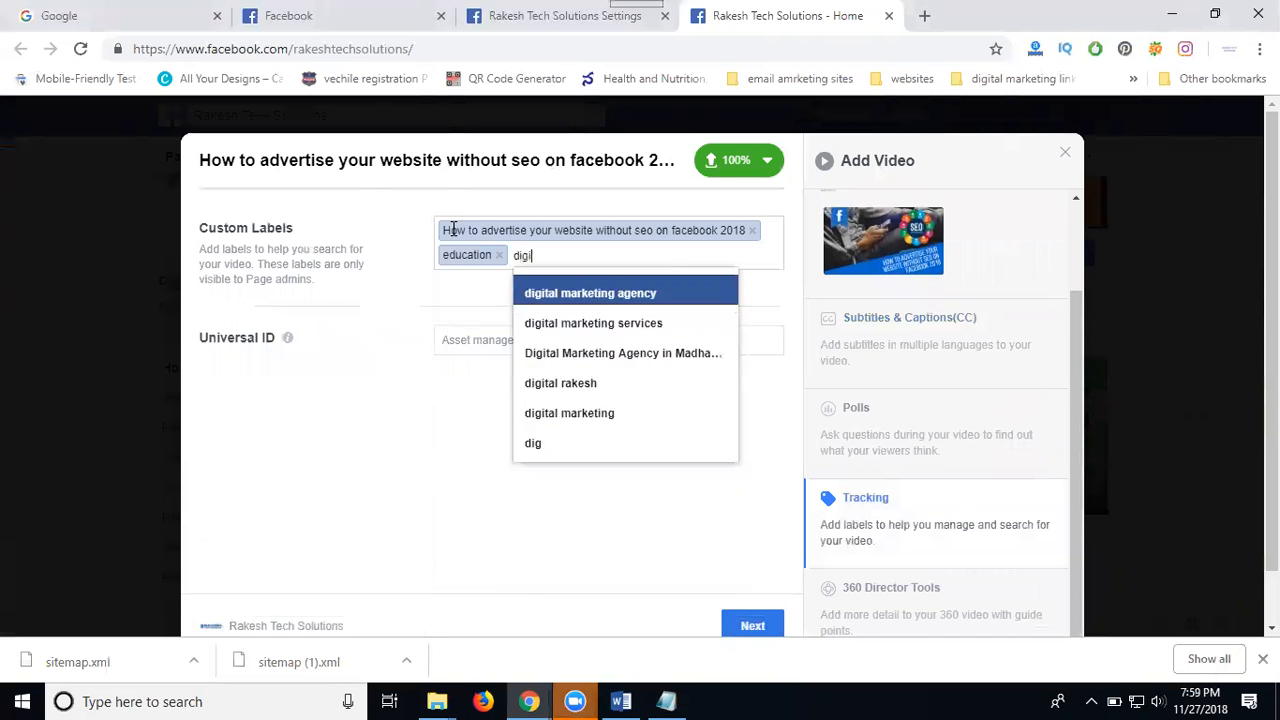
type("tal marketing")
key("Return")
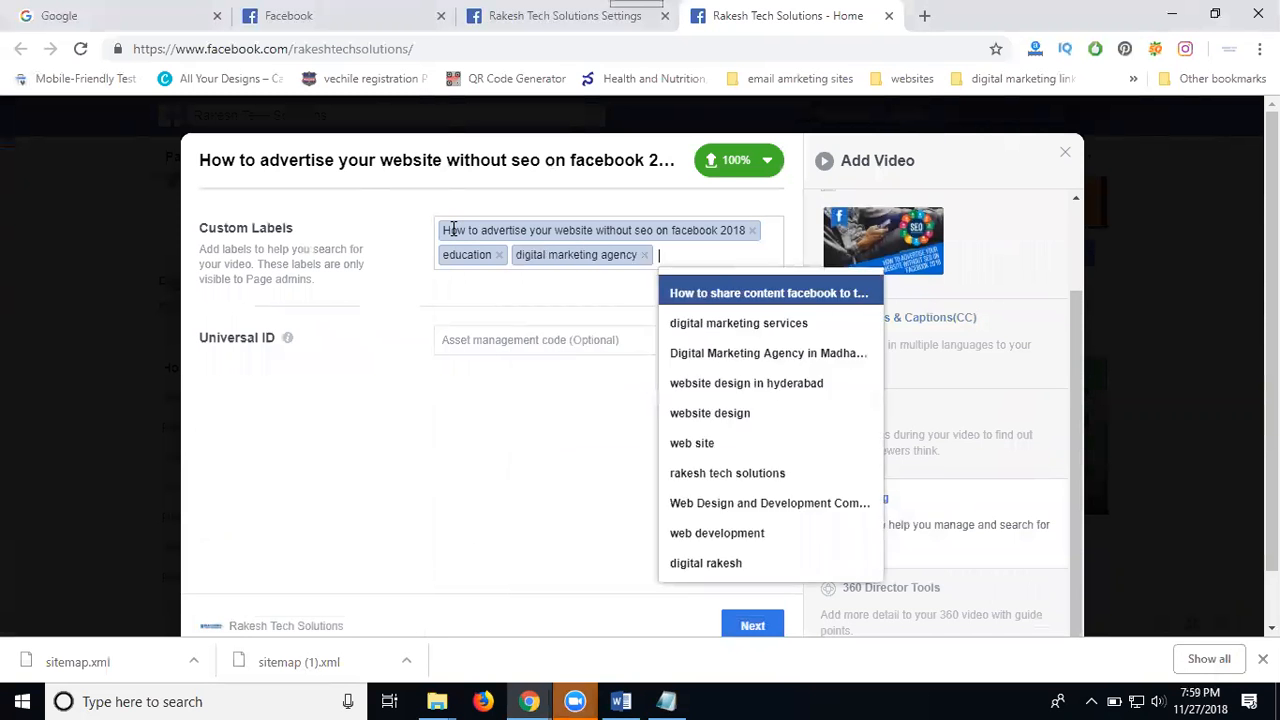
Add the further custom labels "digital marketing training", "course", "class", "institute" and "digital rakesh".
type("digital ")
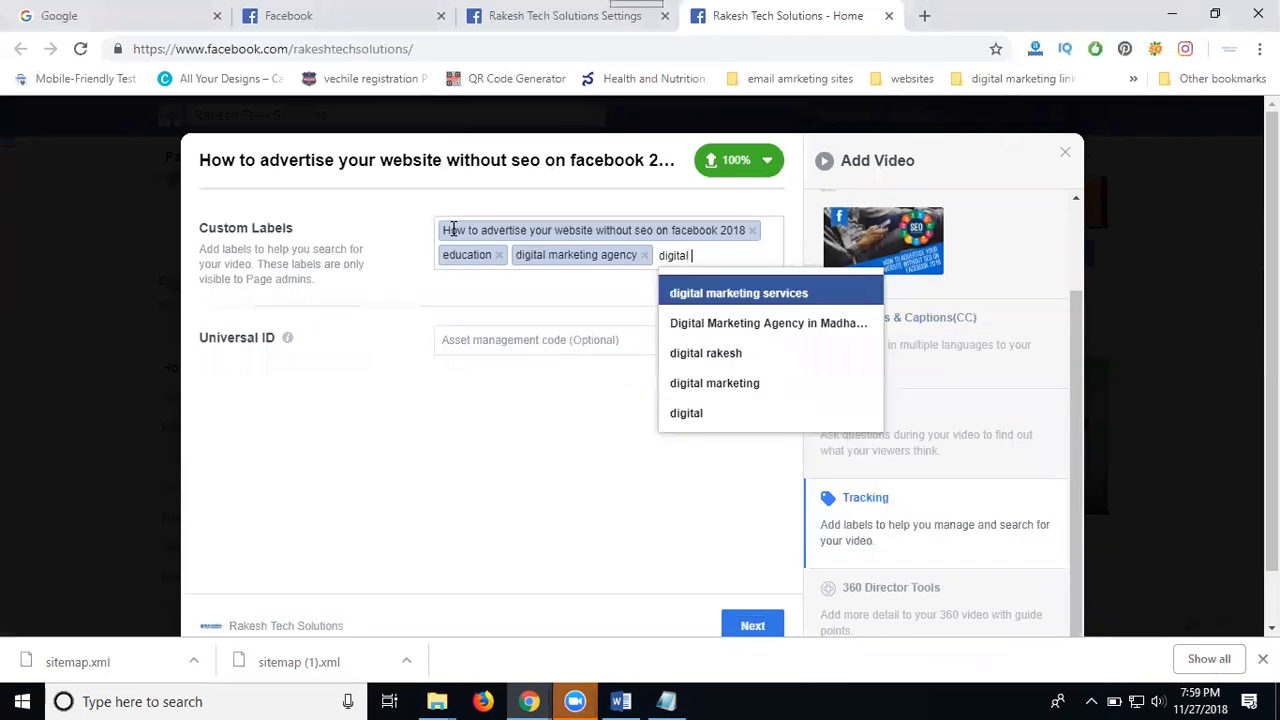
type("marketing ")
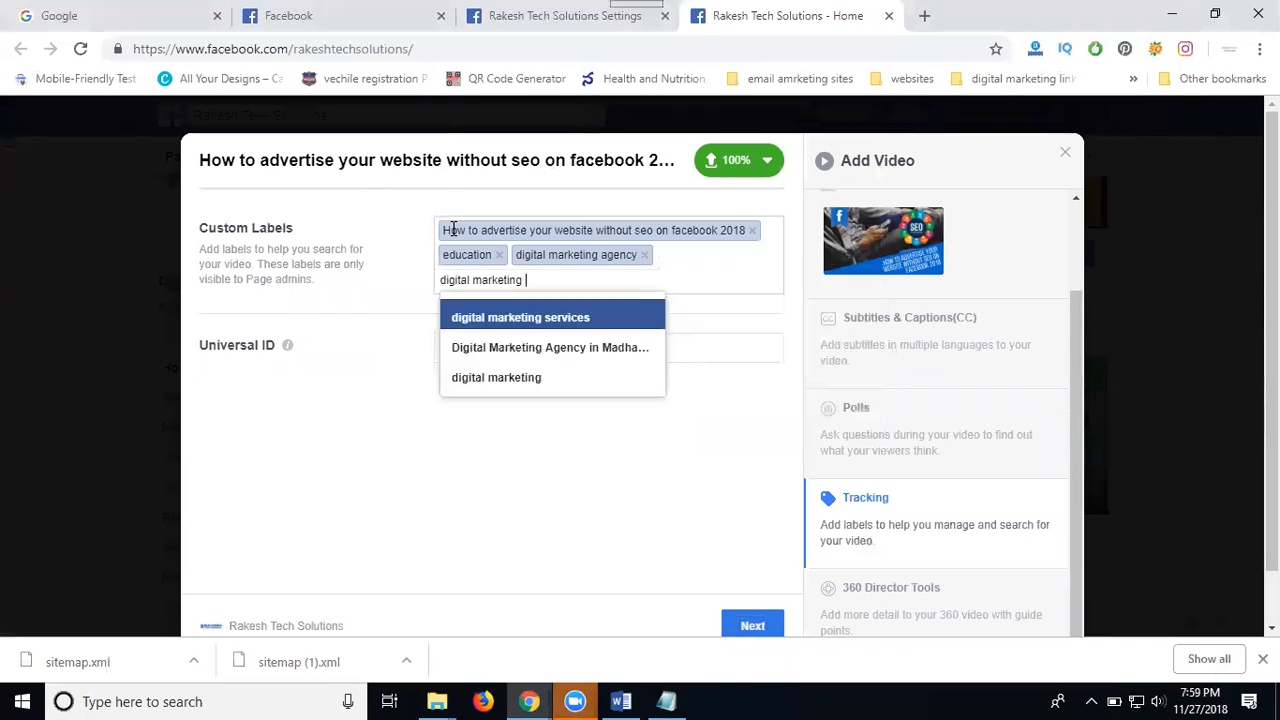
type("training")
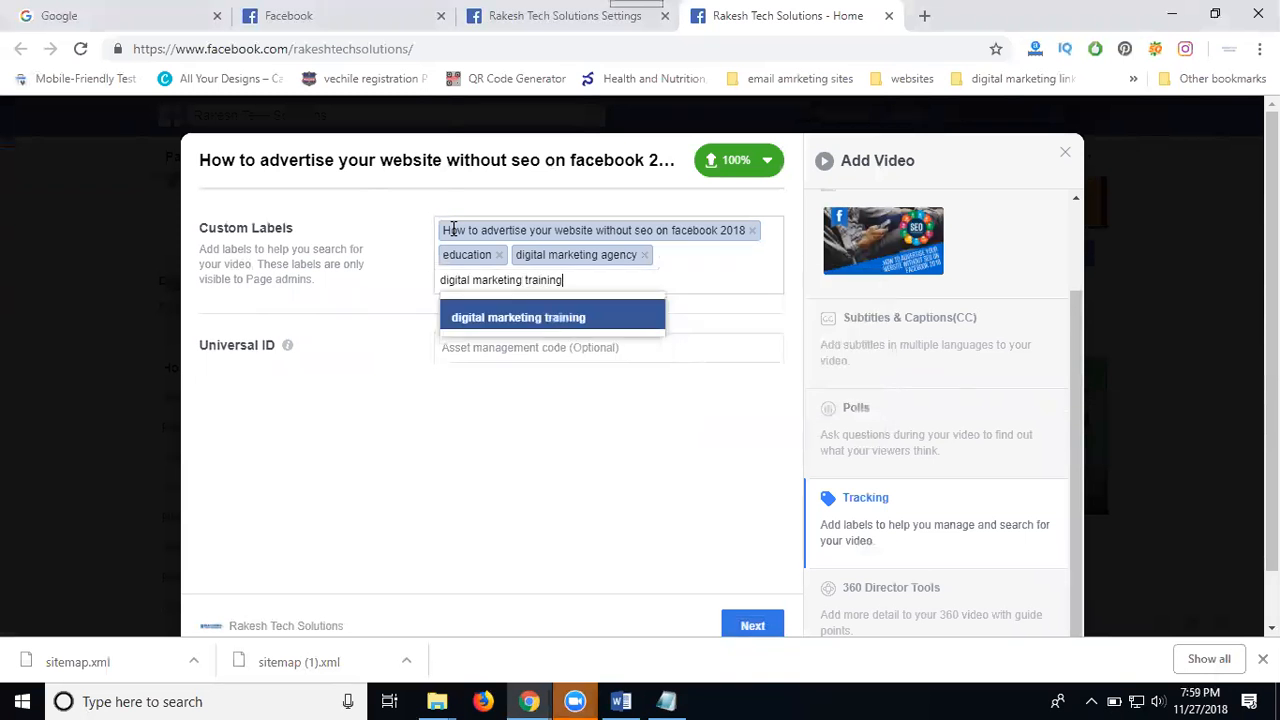
key("Return")
type("course")
key("Return")
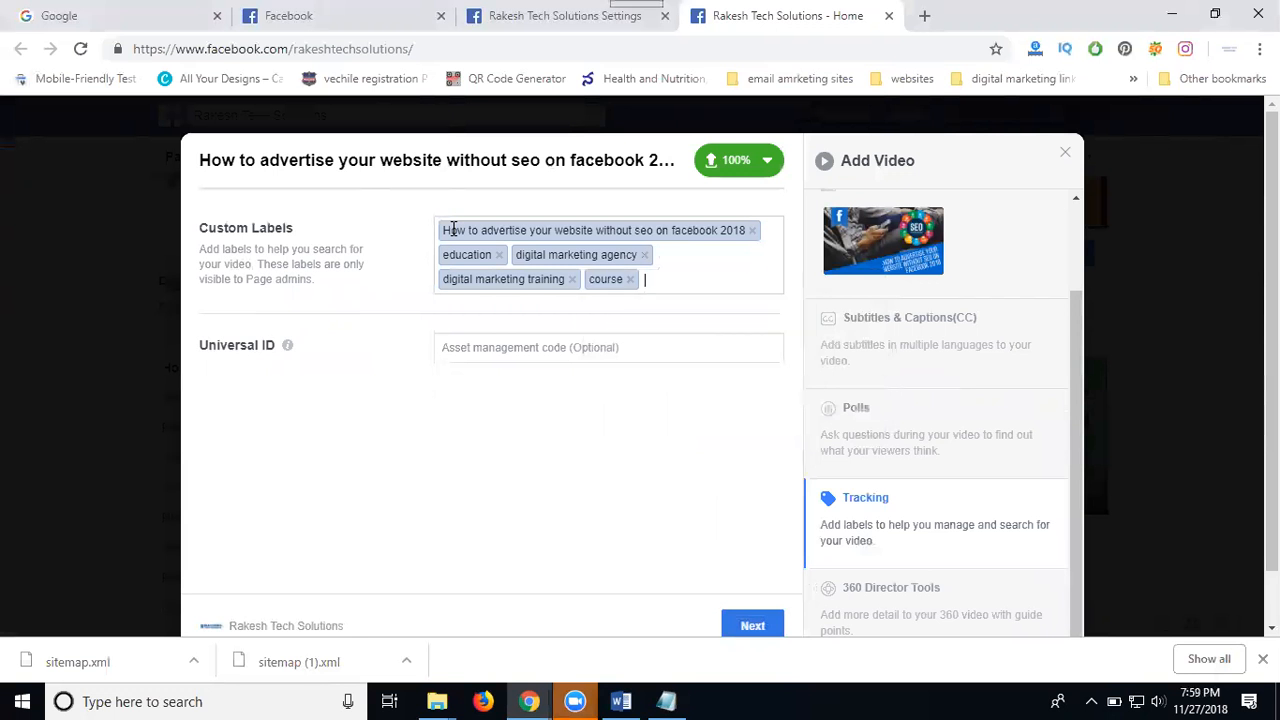
type("class")
key("Return")
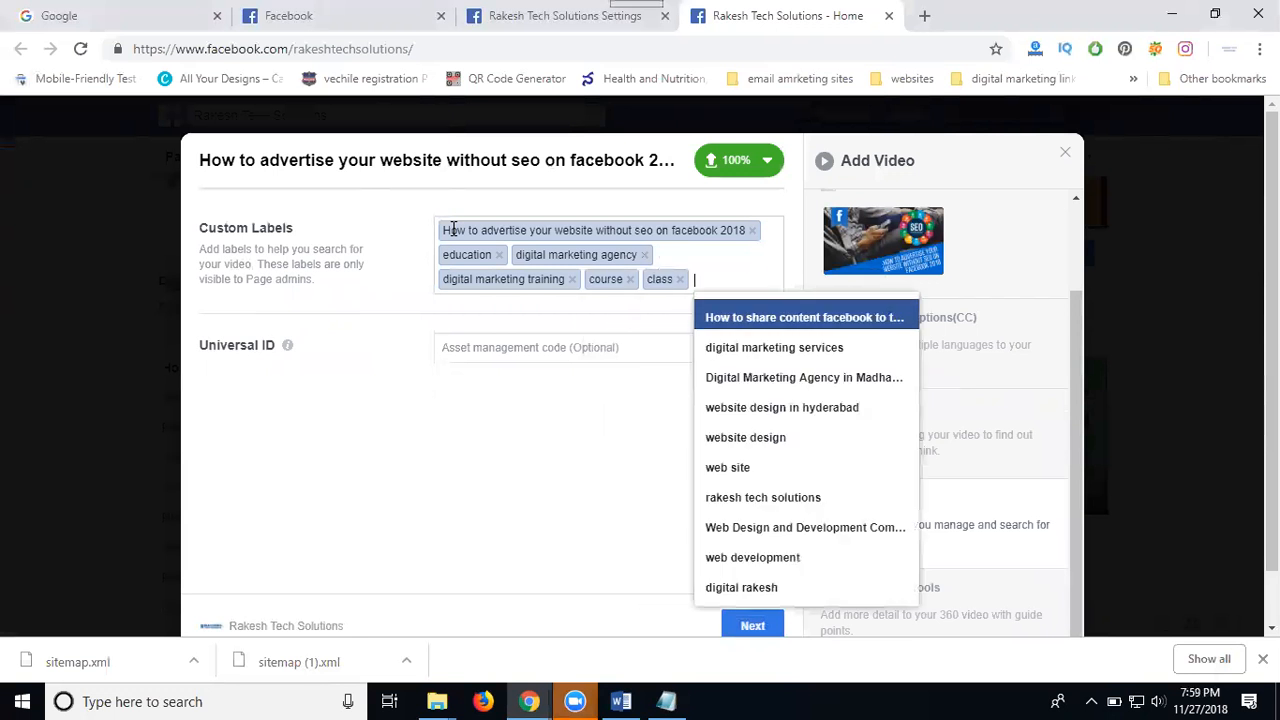
type("institute")
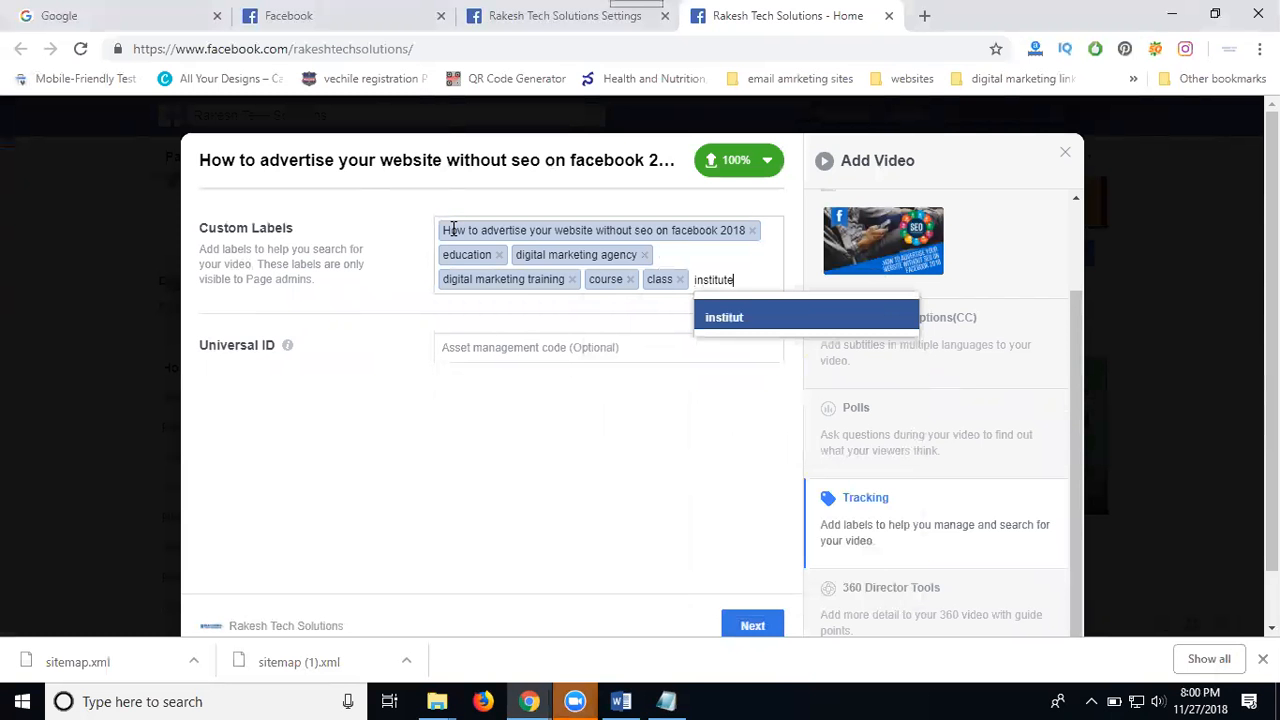
key("Return")
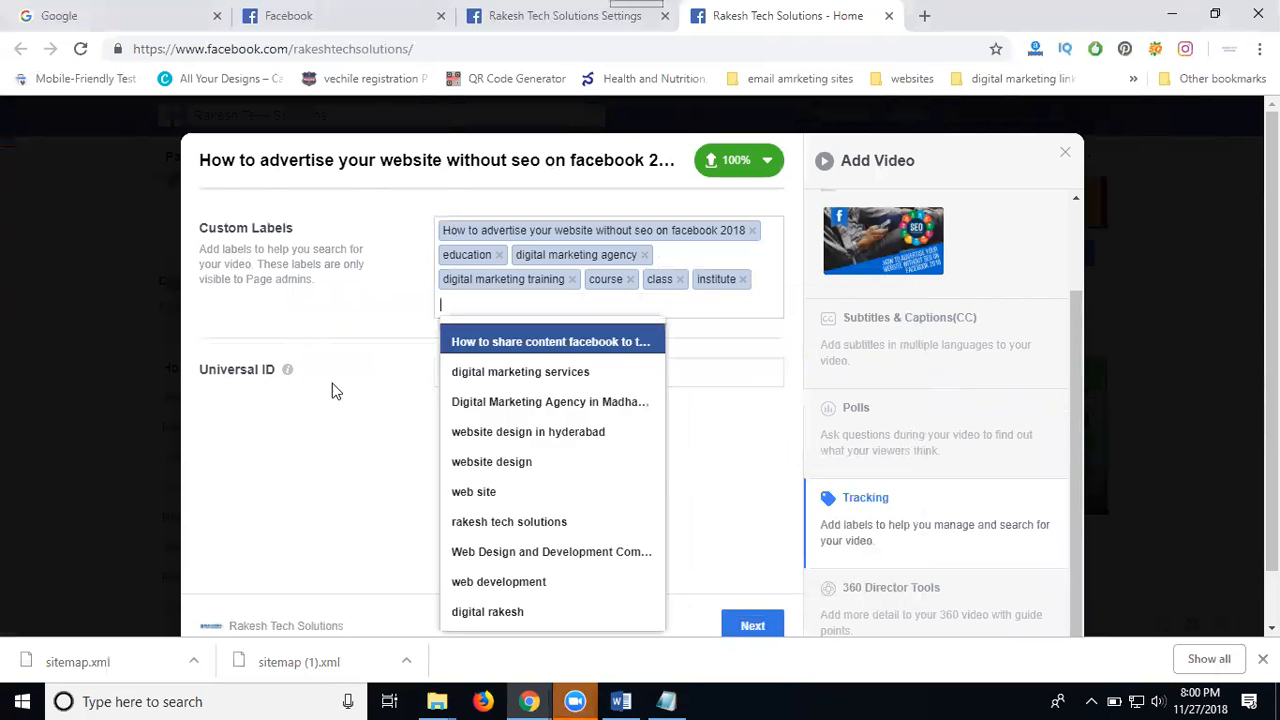
left_click(458, 615)
left_click(452, 473)
Try out 360° Mode for the video in the 360 Director Tools and switch it back off.
scroll(860, 529, "down", 1)
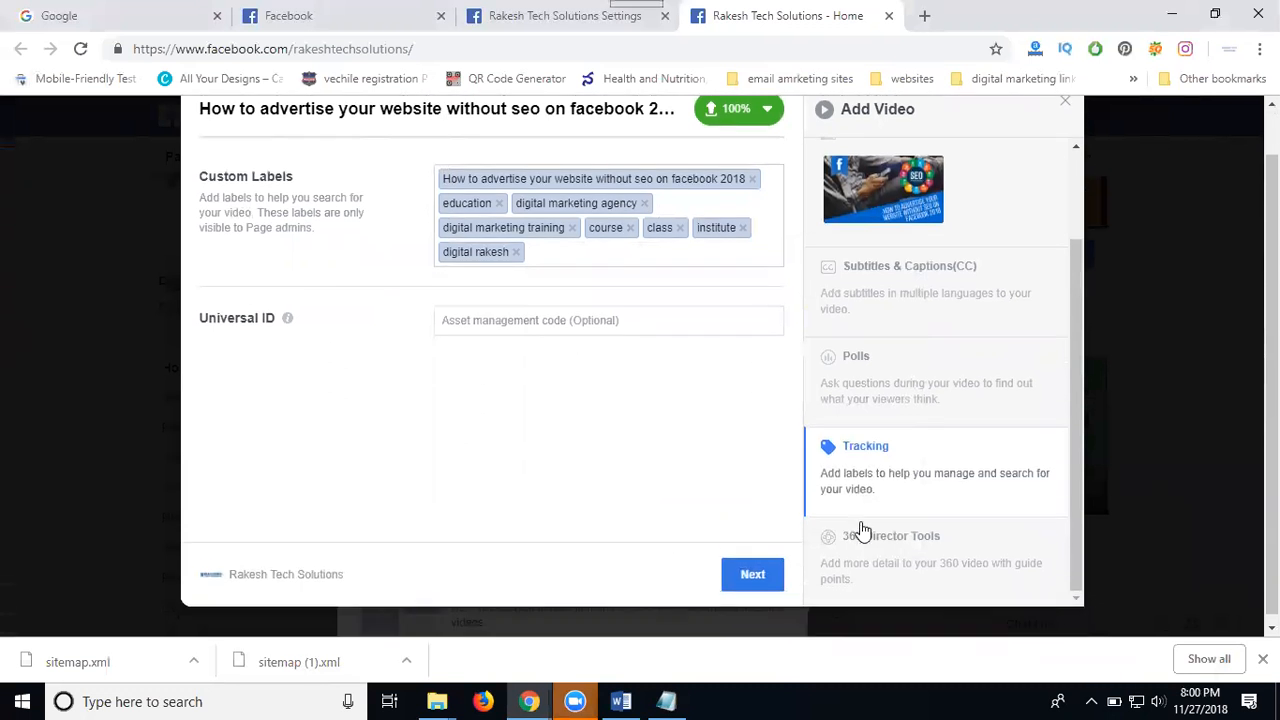
left_click(884, 557)
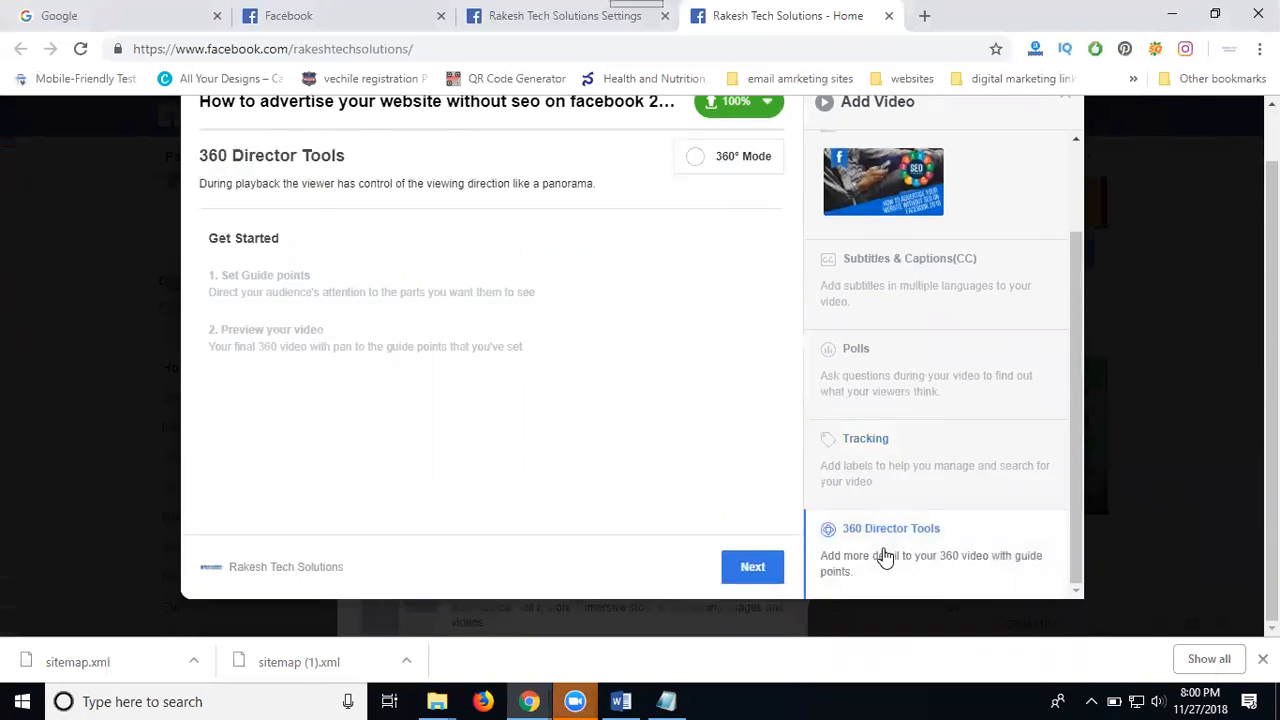
left_click(694, 157)
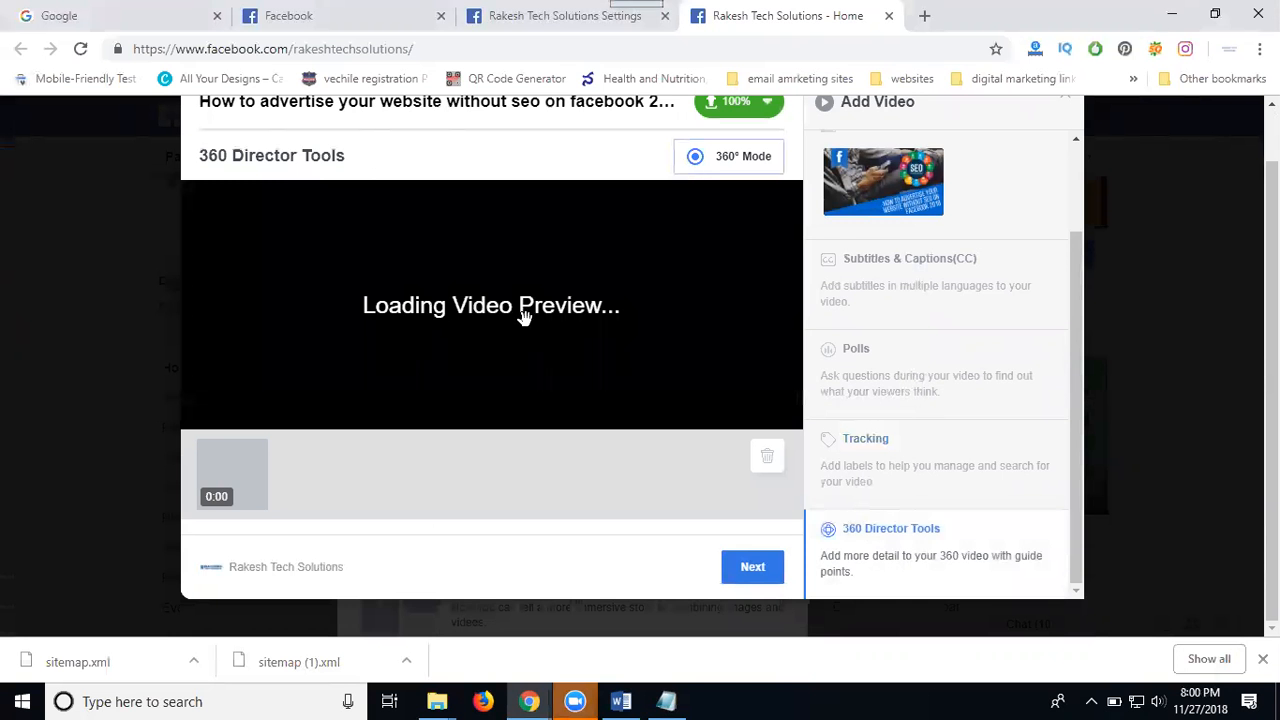
left_click(677, 163)
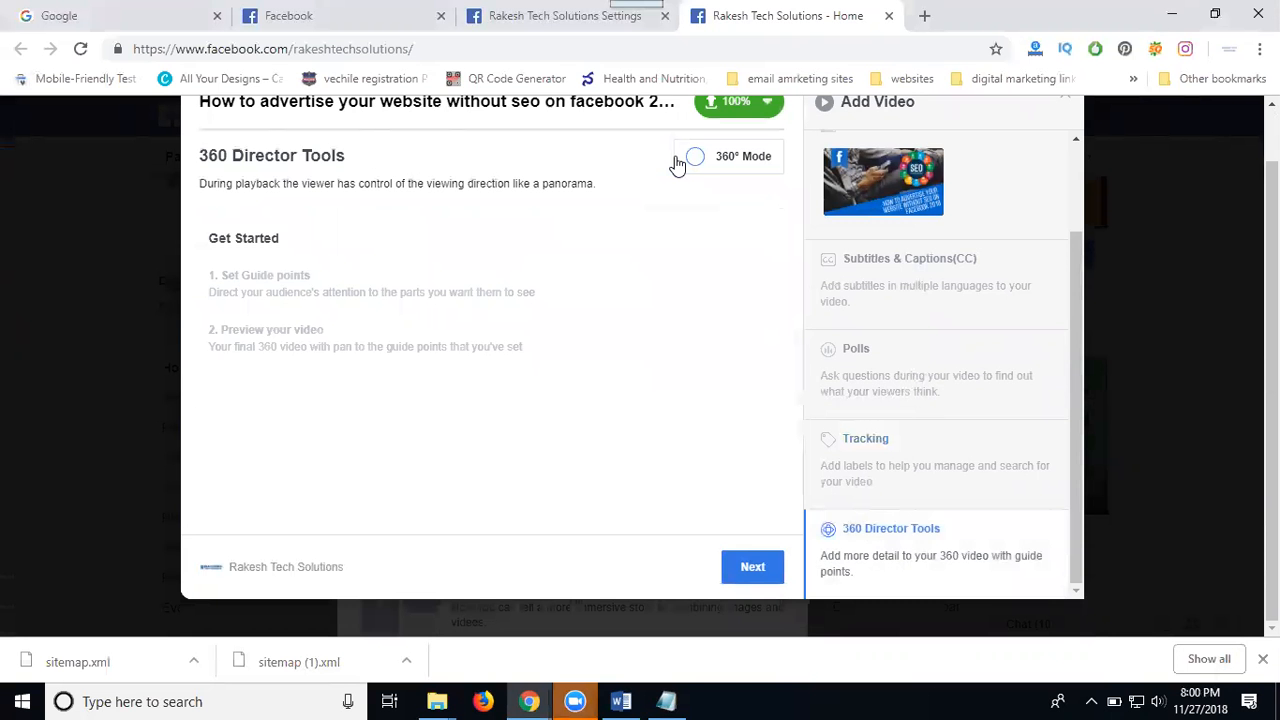
scroll(874, 320, "up", 5)
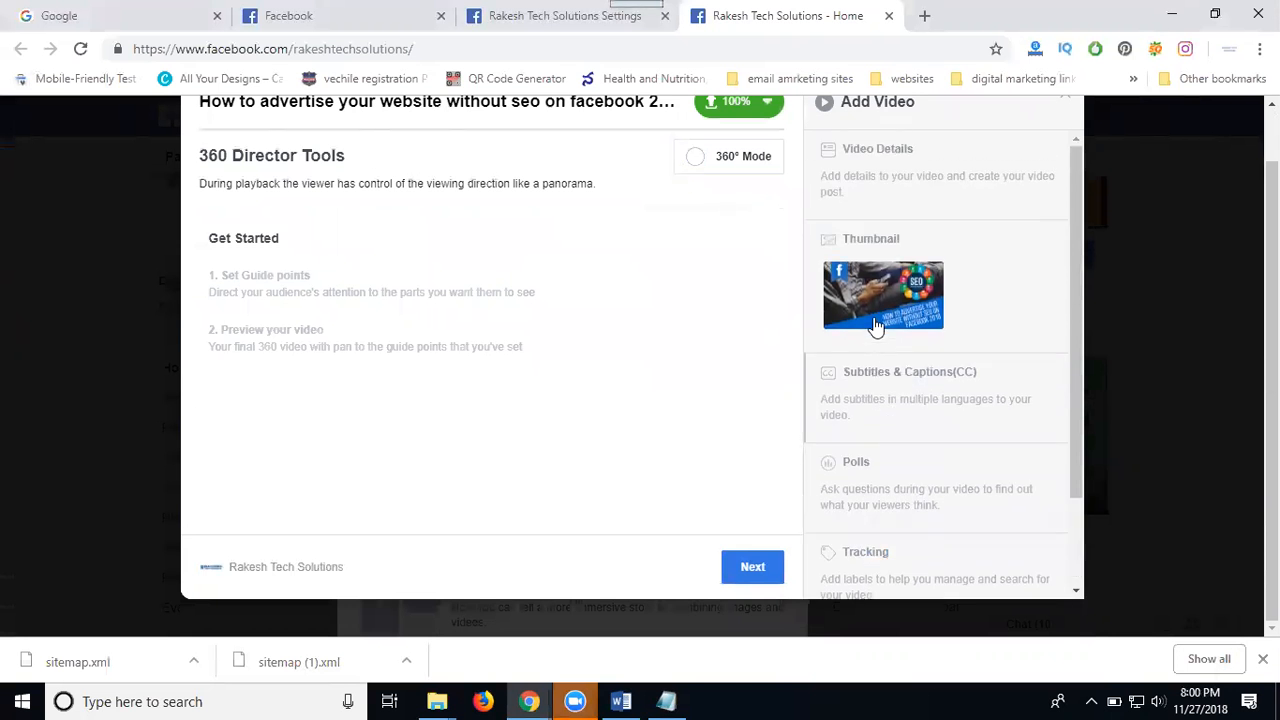
scroll(867, 270, "up", 2)
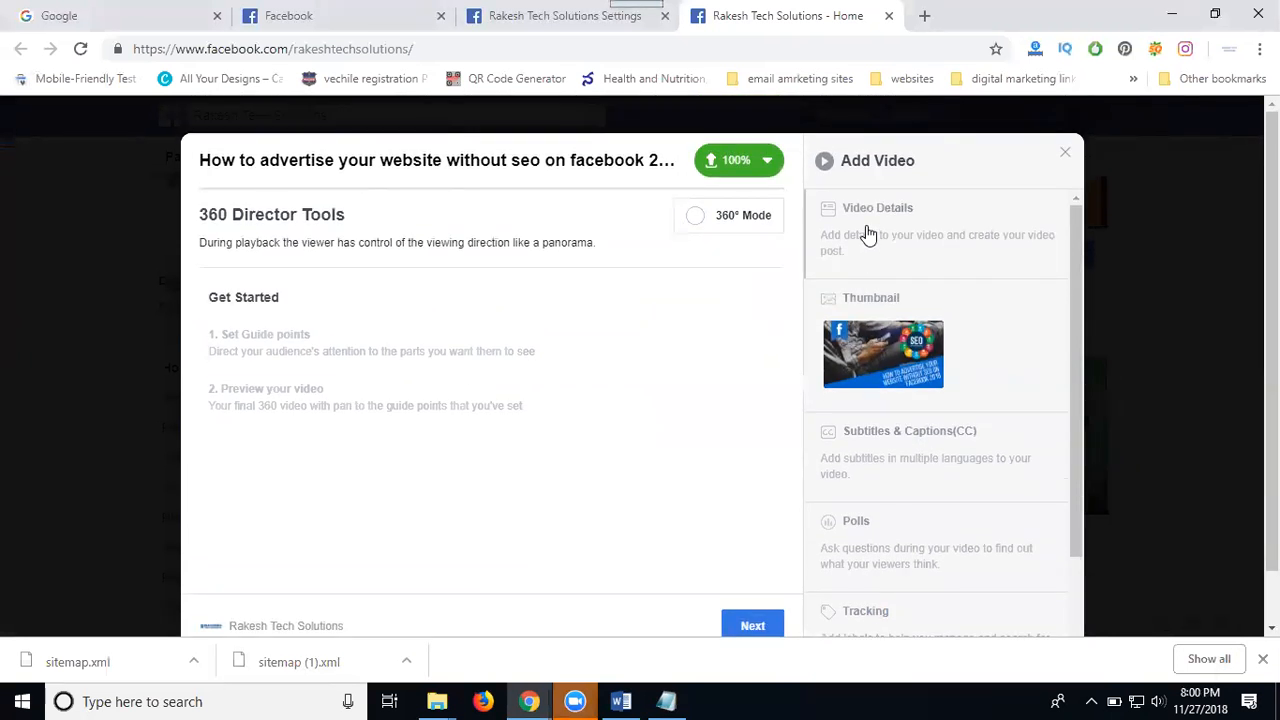
Reopen the video details, check the Pages listed in the Rakesh Tech Solutions crossposting settings, and return to the video upload.
left_click(866, 232)
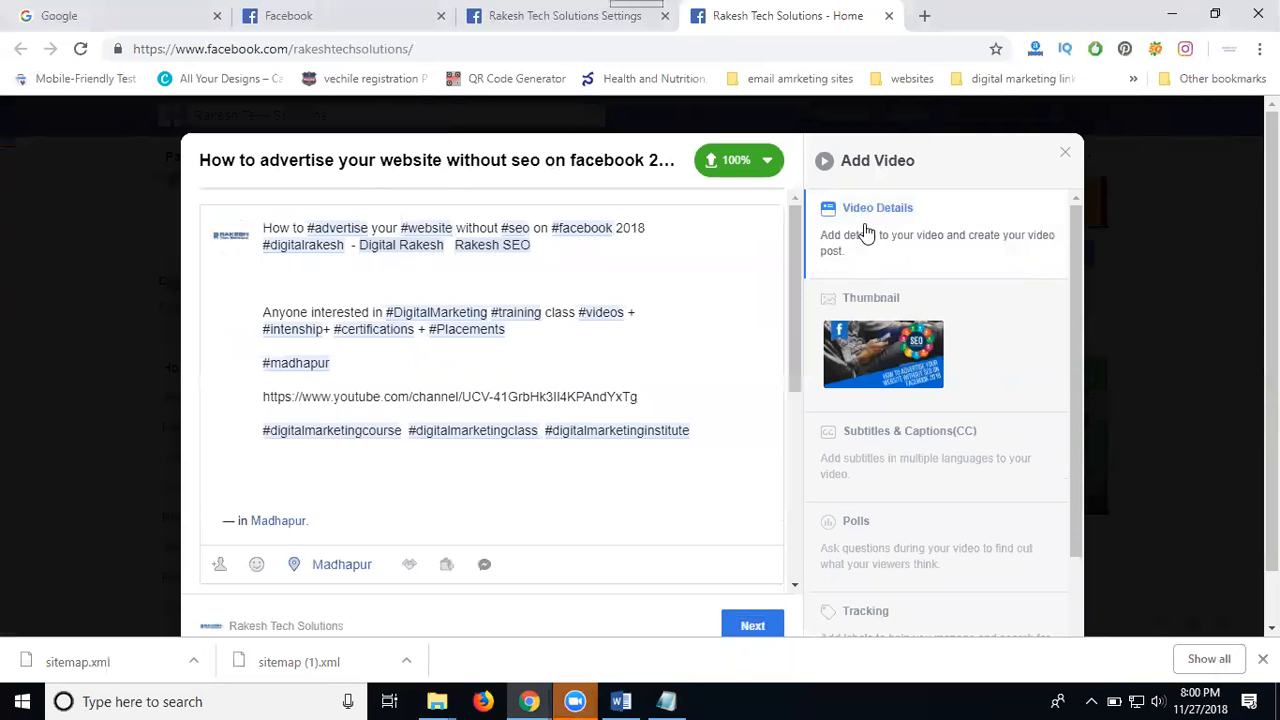
left_click(524, 18)
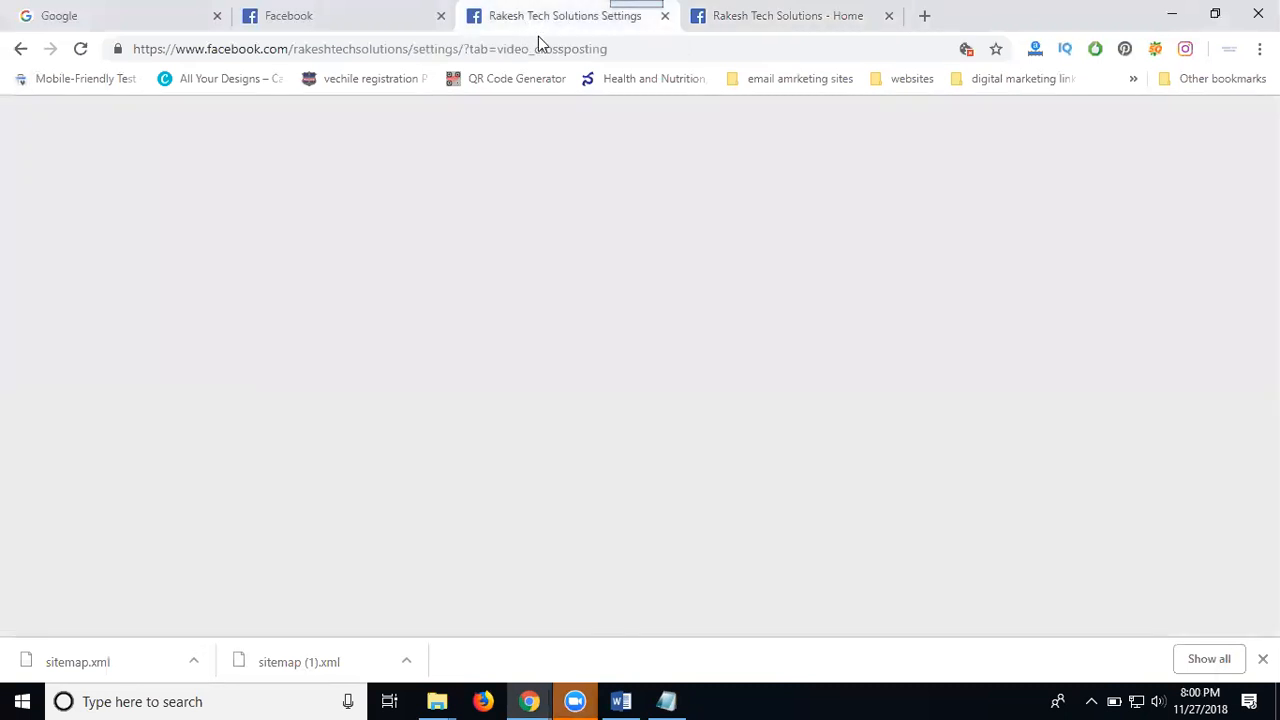
scroll(800, 336, "down", 1)
scroll(615, 400, "down", 1)
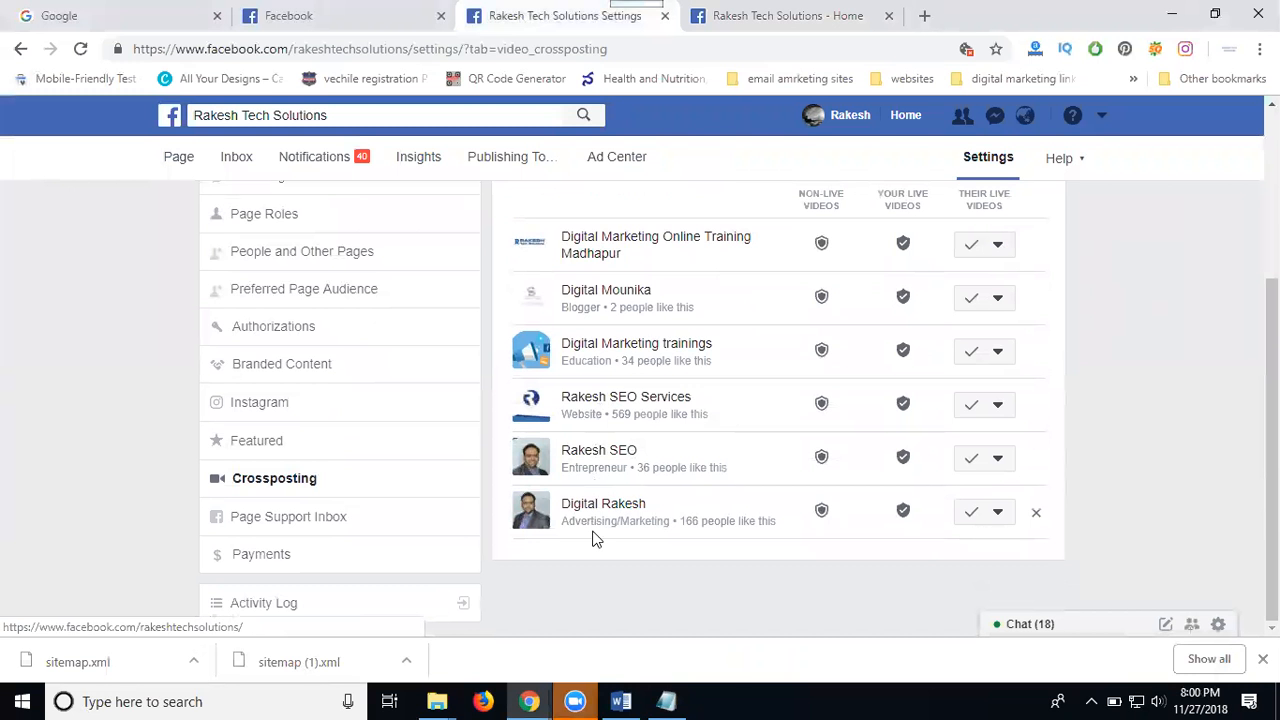
left_click(748, 16)
Add the tags "Digital Marketing" and "digital marketing training" to the video.
scroll(706, 378, "down", 2)
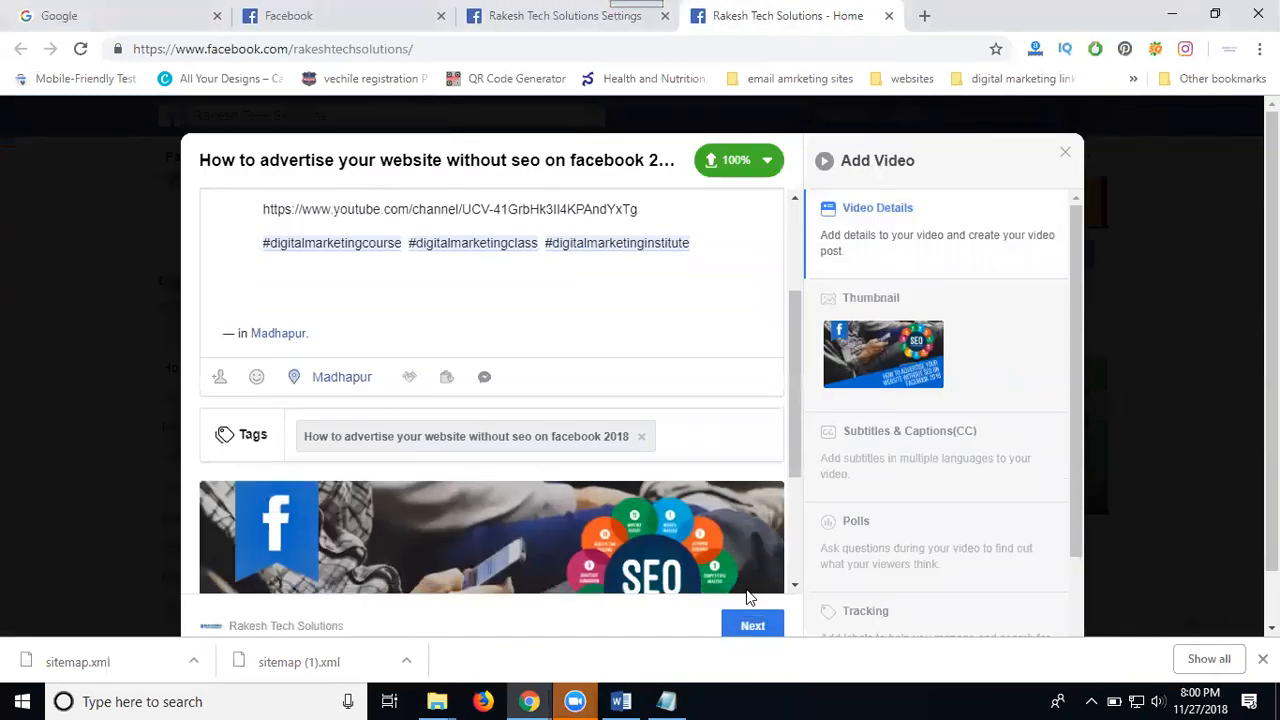
scroll(794, 571, "down", 2)
scroll(800, 577, "down", 1)
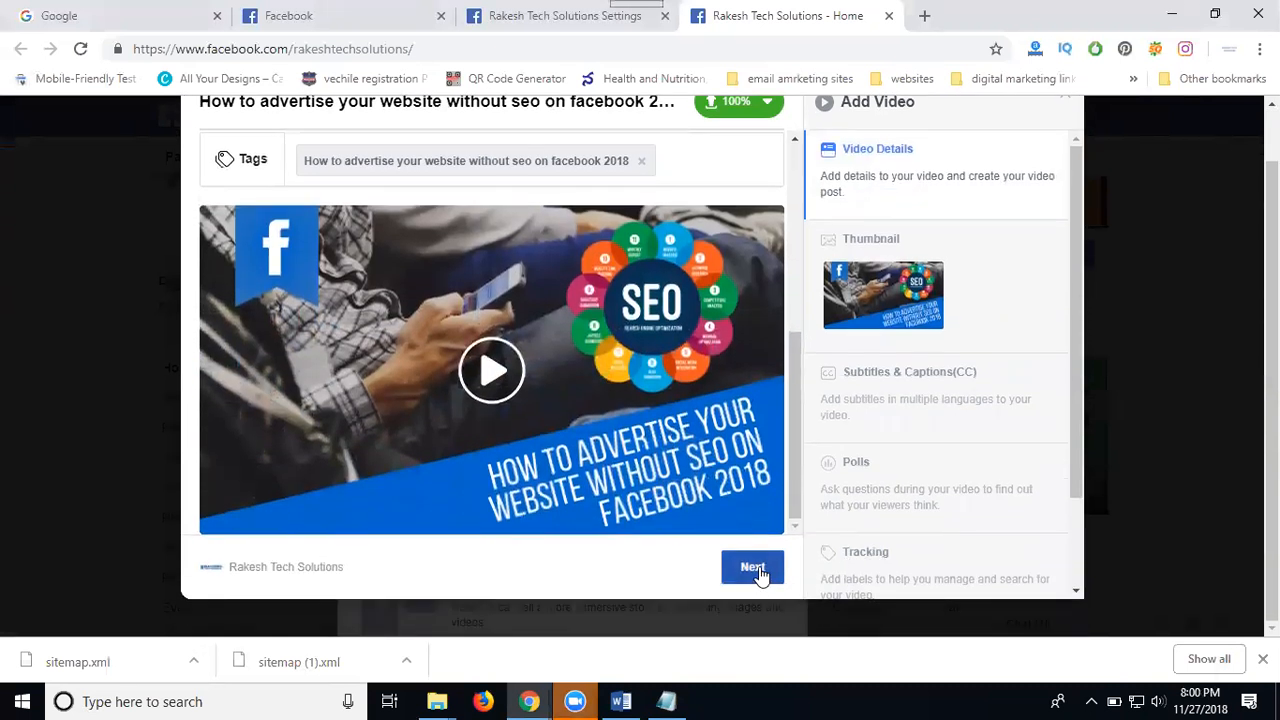
scroll(808, 545, "up", 1)
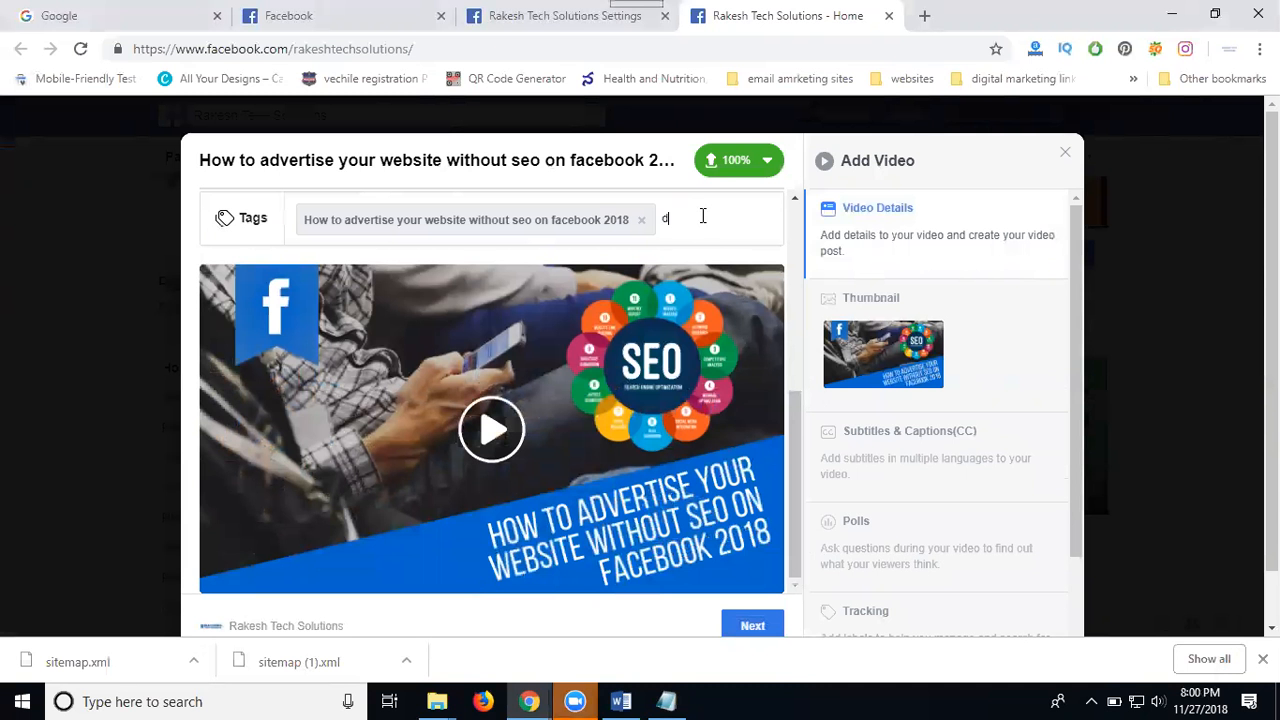
type("igital m")
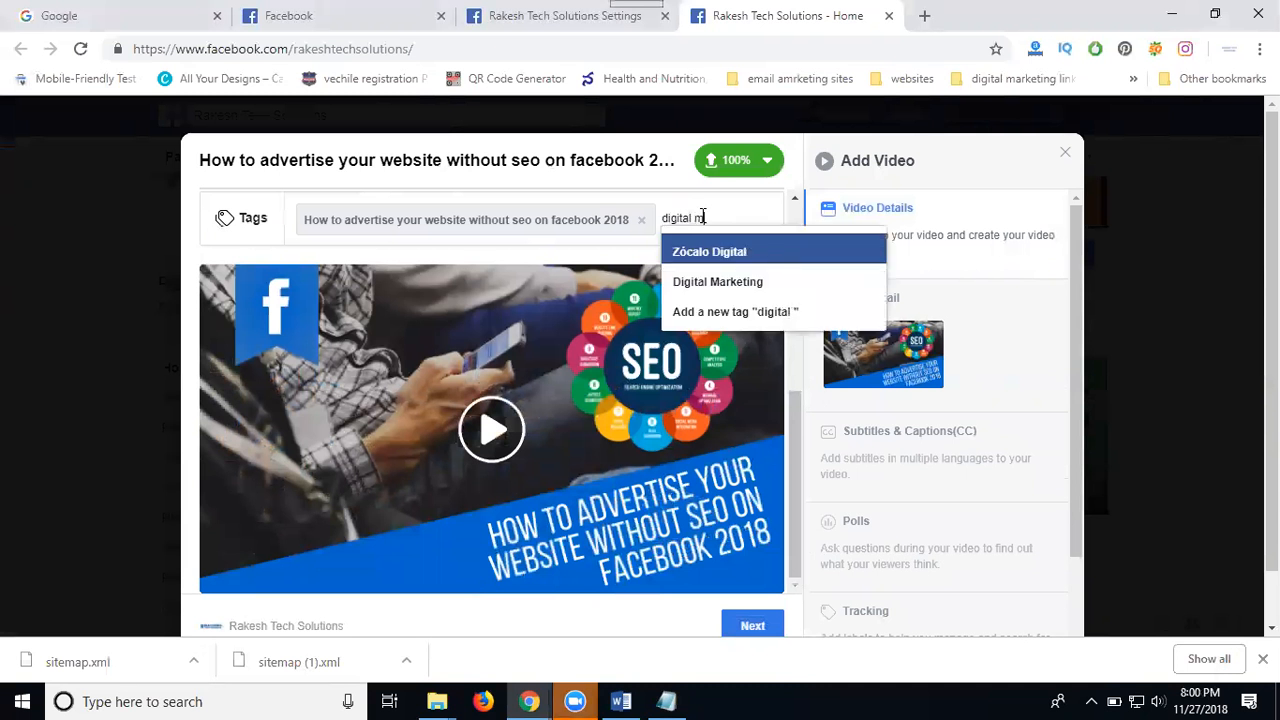
type("arketing")
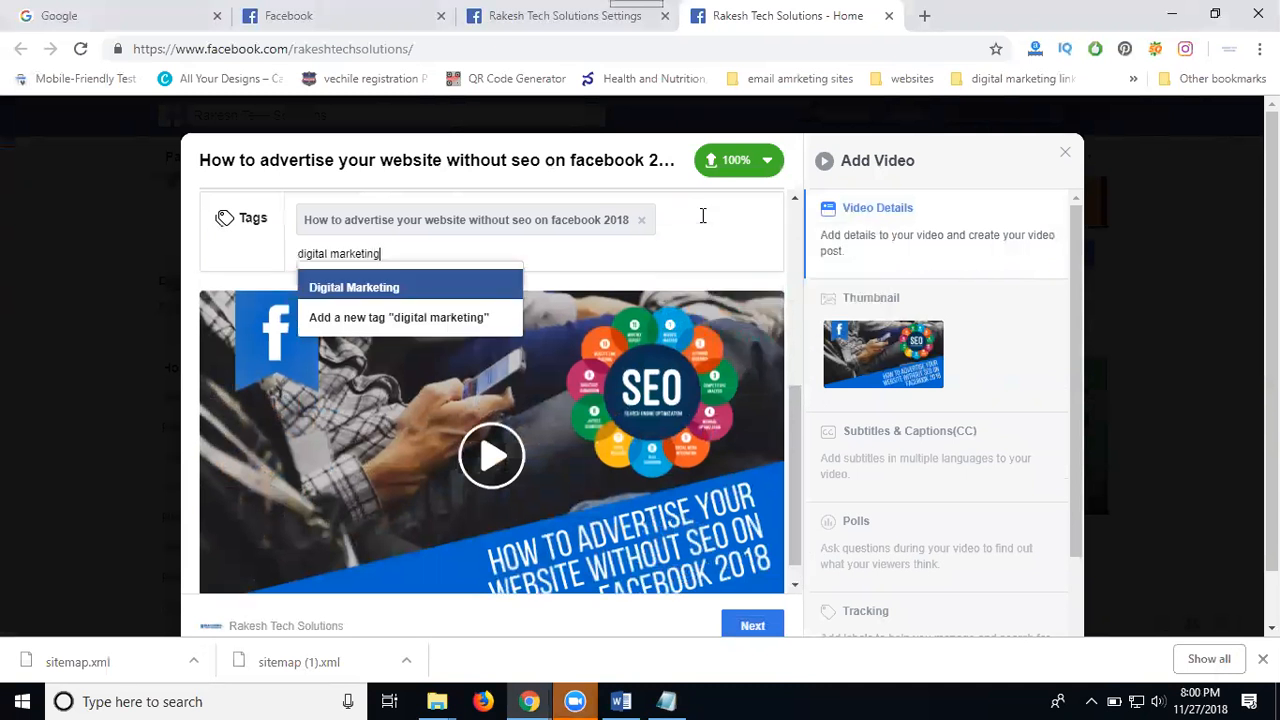
key("Return")
type("digit")
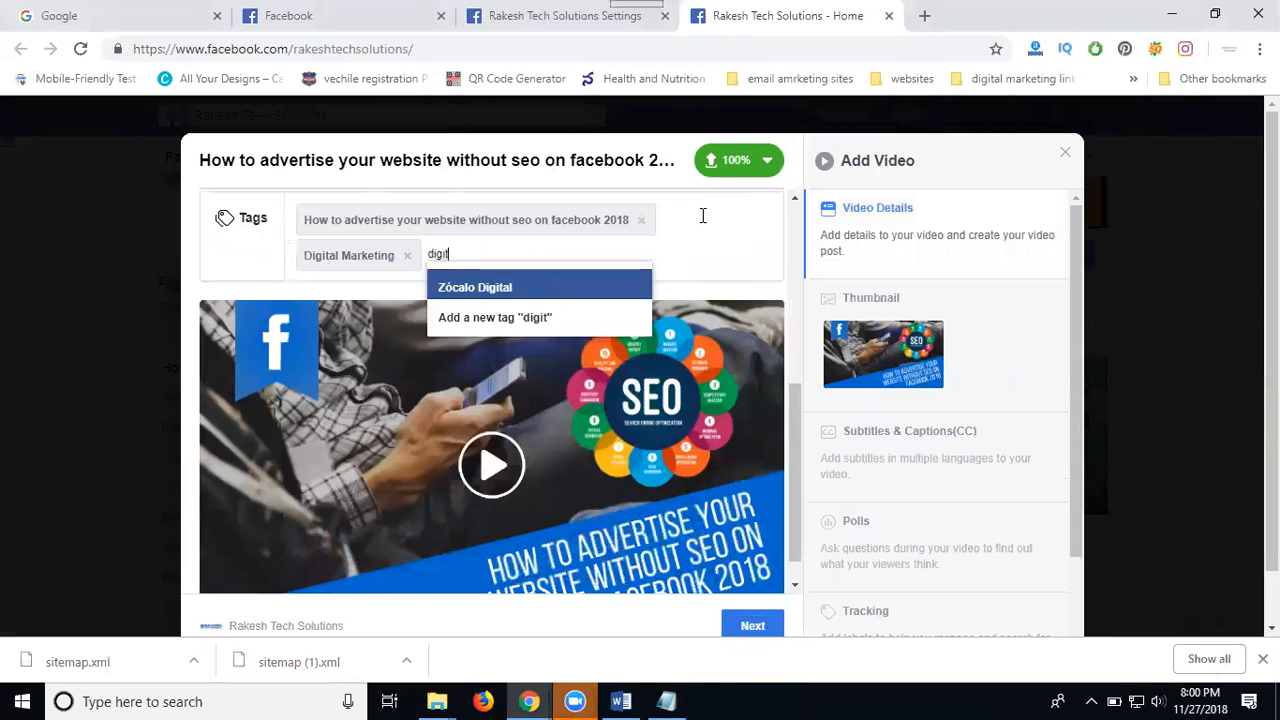
type("al marketin")
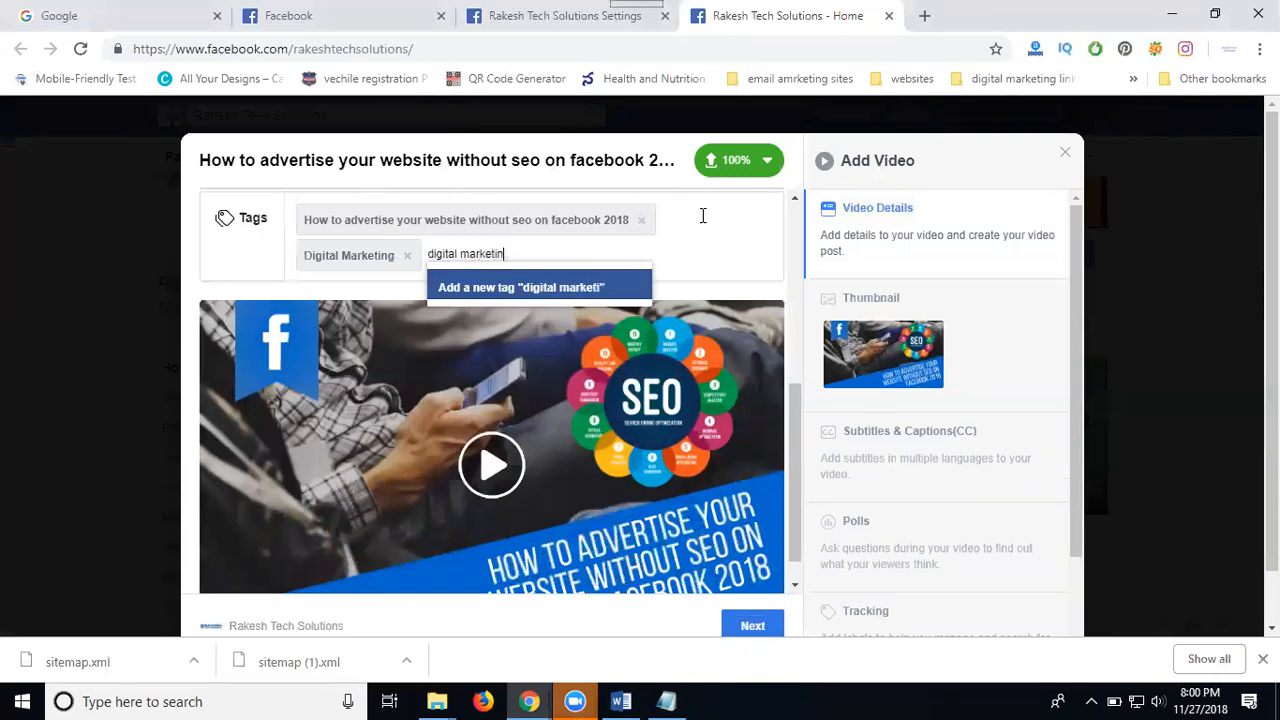
type("g training")
key("Return")
Add the further video tags "facebook tutorial", "facebook" and "seo tutorial".
type("facebook tutoria")
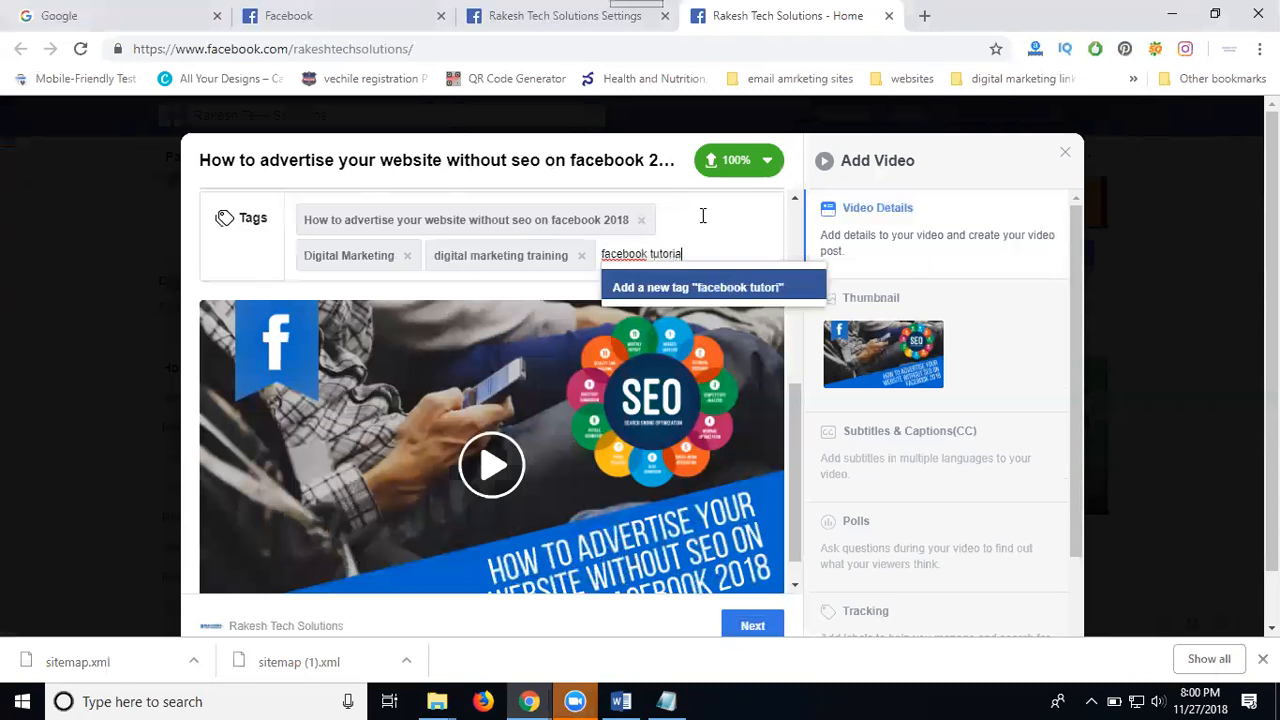
type("l")
key("Return")
type("facebook")
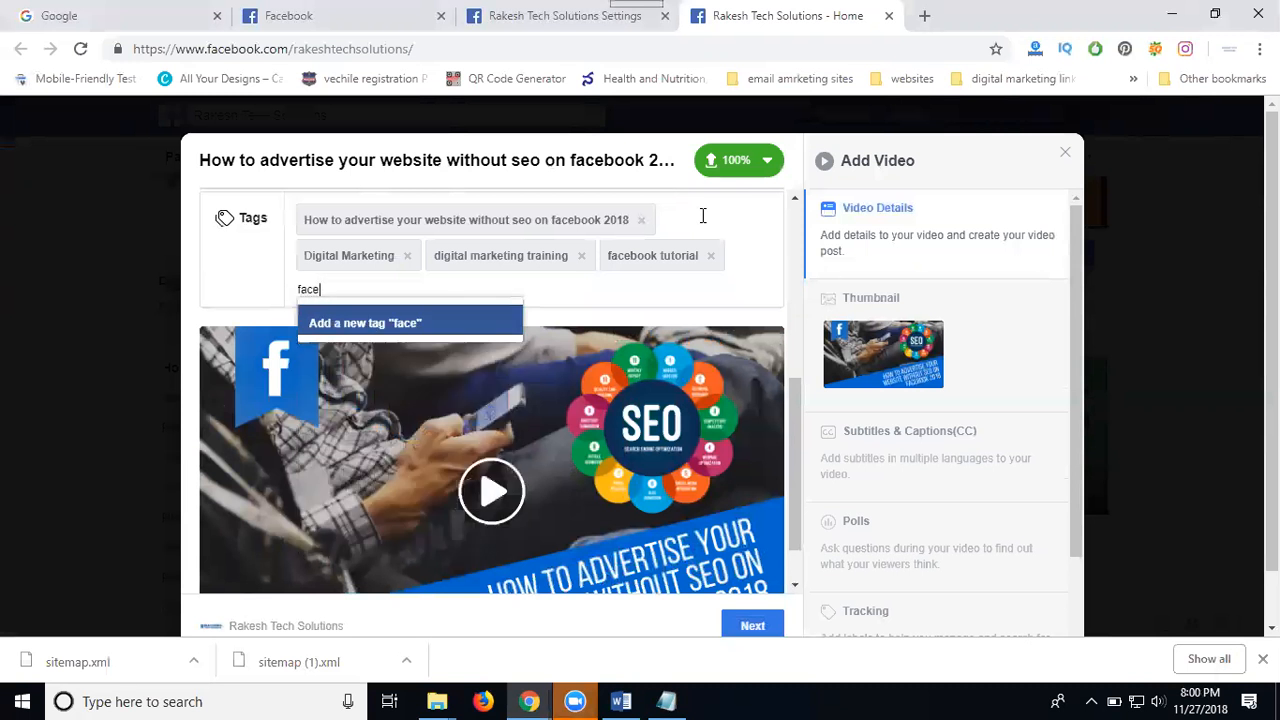
key("Return")
type("seo ")
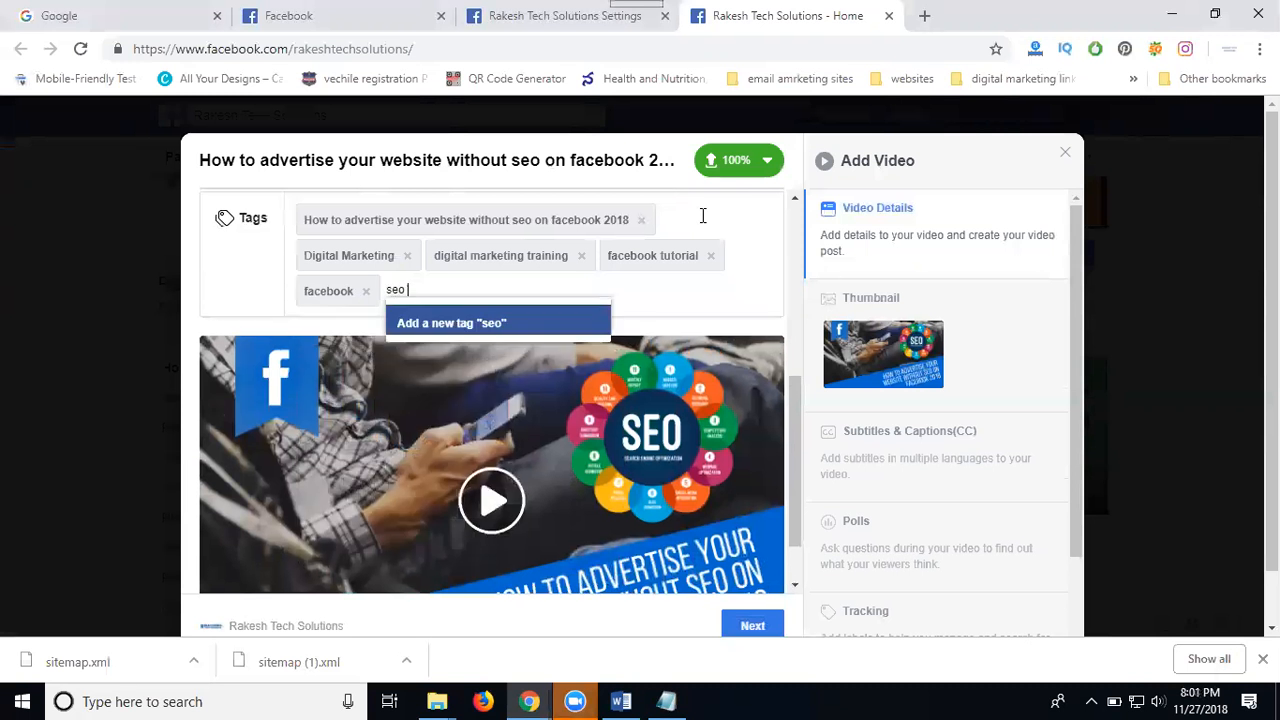
type("tutorial")
key("Return")
Add "seo" as a new video tag, removing the mistakenly chosen "Seoul, Korea" suggestion.
type("seo")
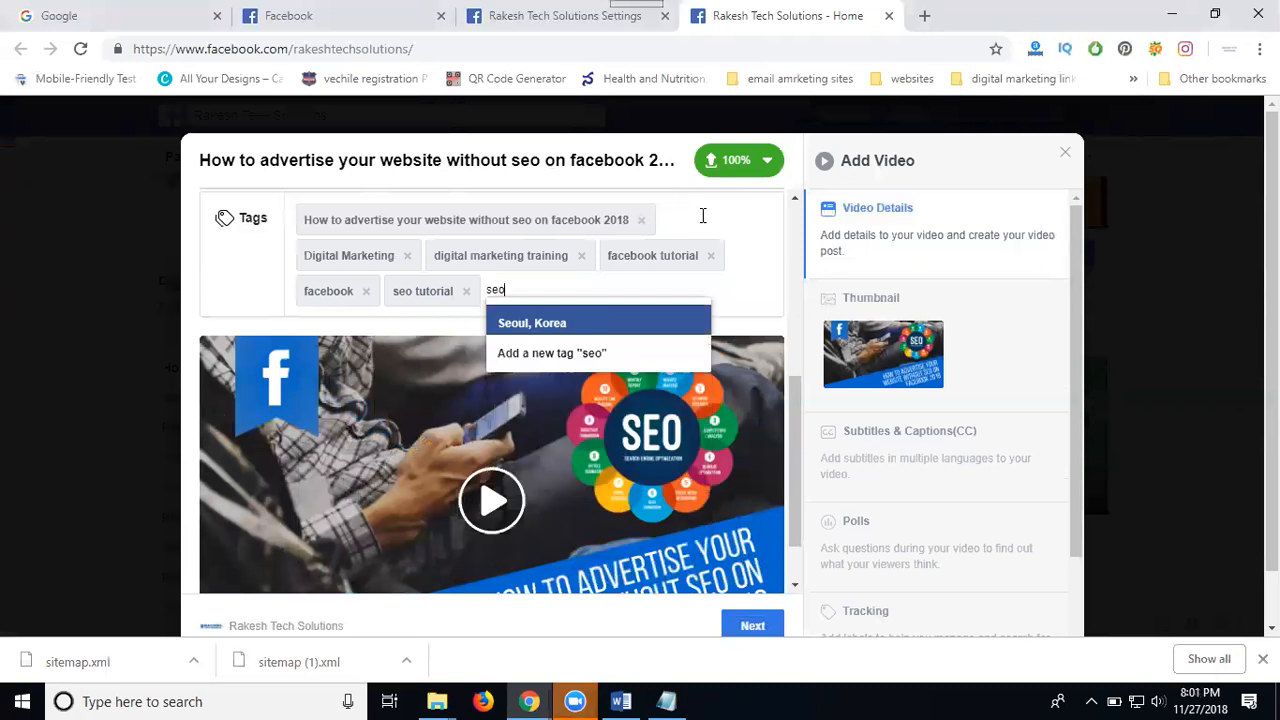
key("Return")
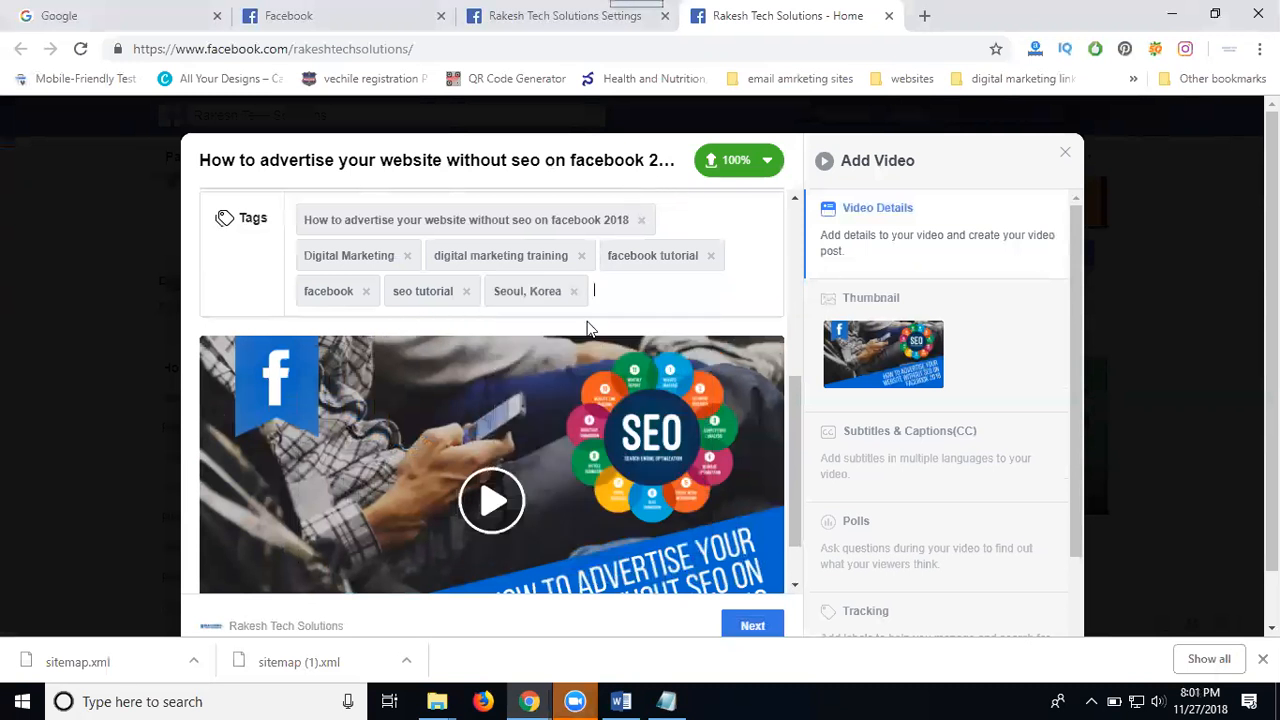
left_click(575, 291)
type("seo")
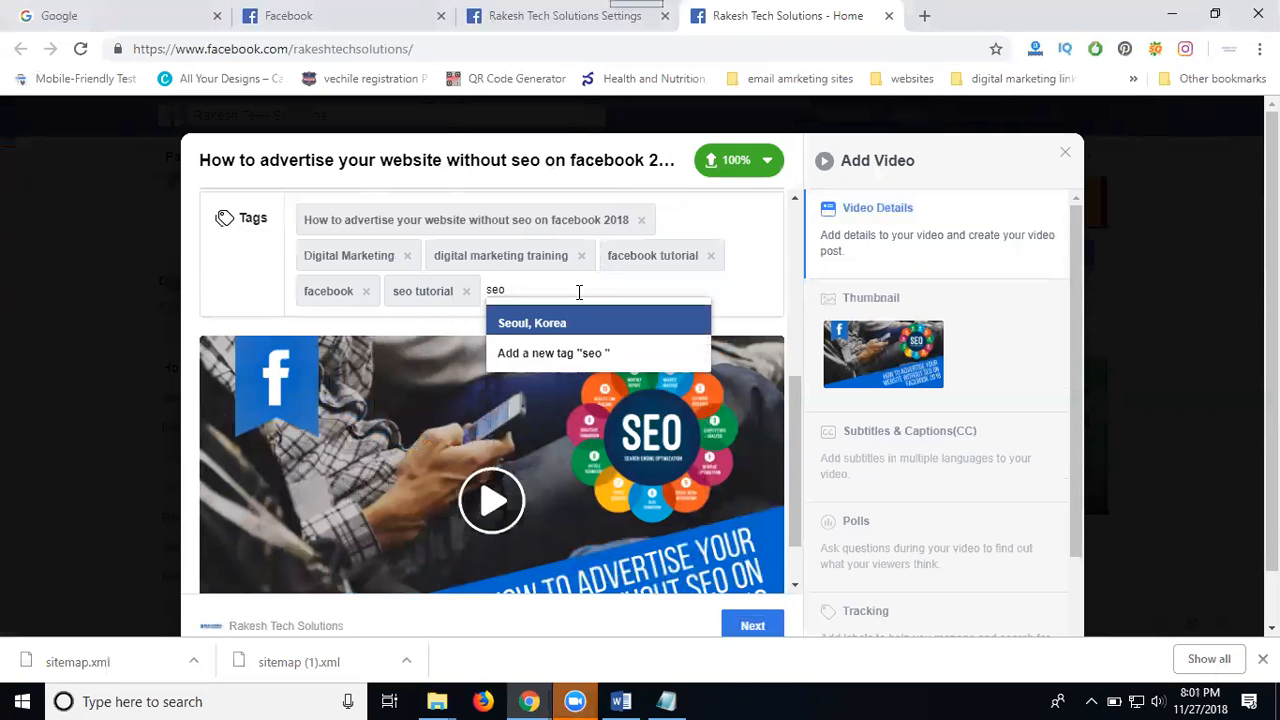
left_click(555, 352)
Proceed from the video details to the publishing options and choose Premiere as the posting method.
scroll(695, 367, "down", 1)
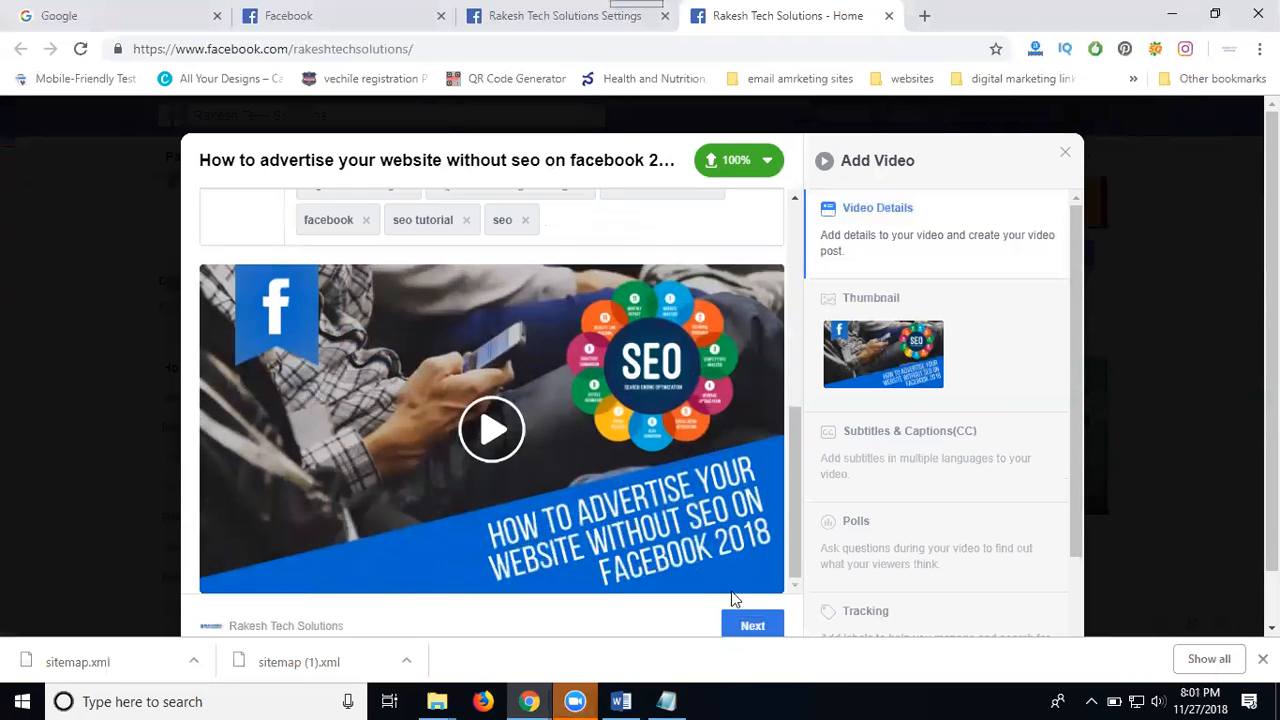
left_click(738, 625)
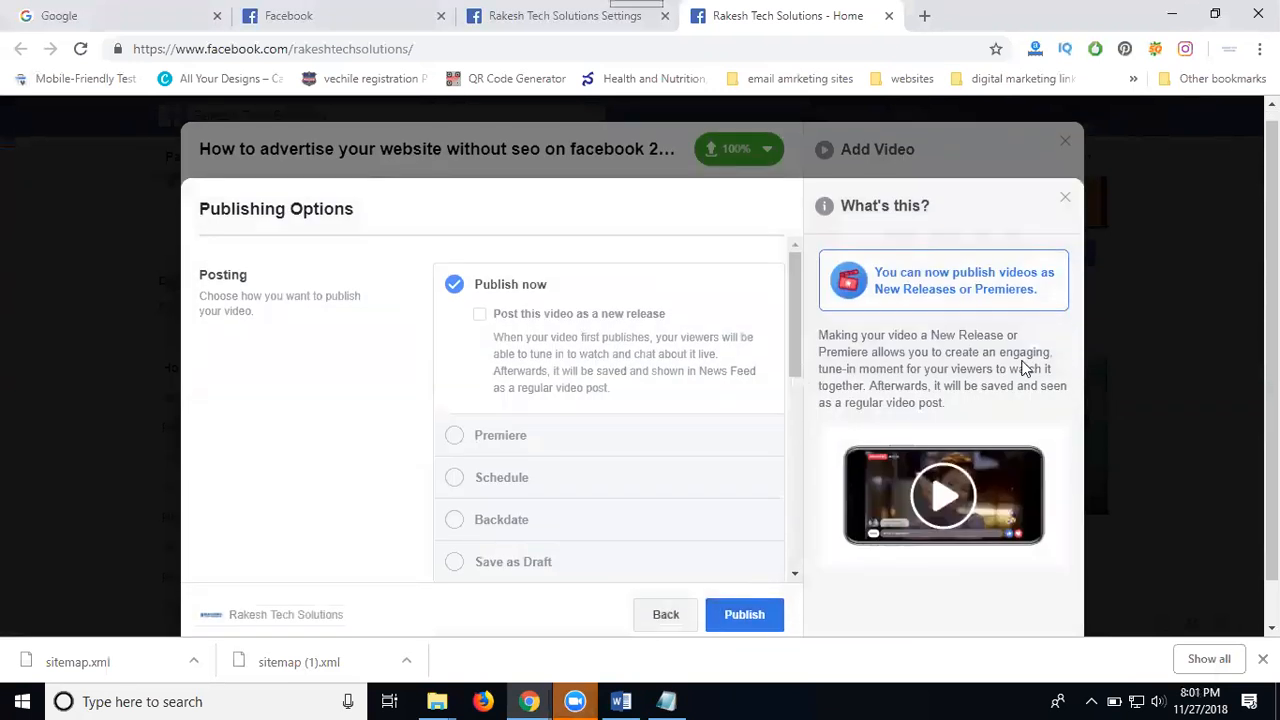
scroll(1025, 368, "down", 1)
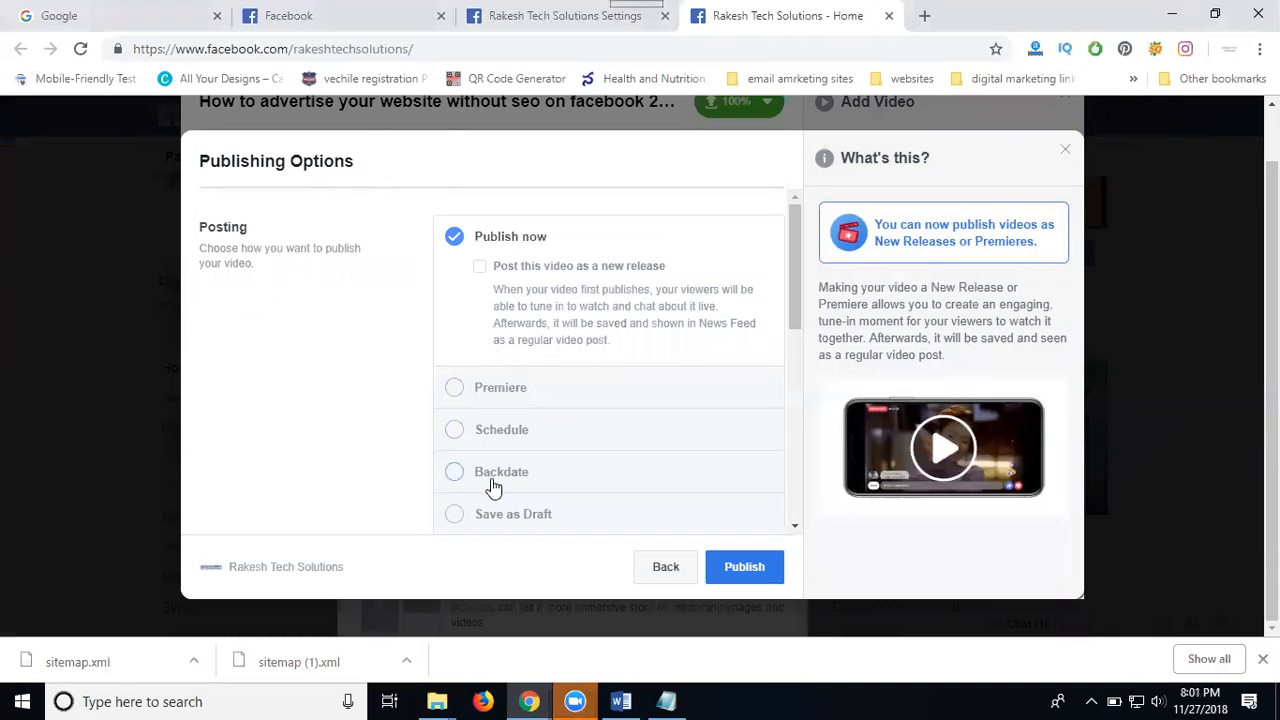
left_click(478, 396)
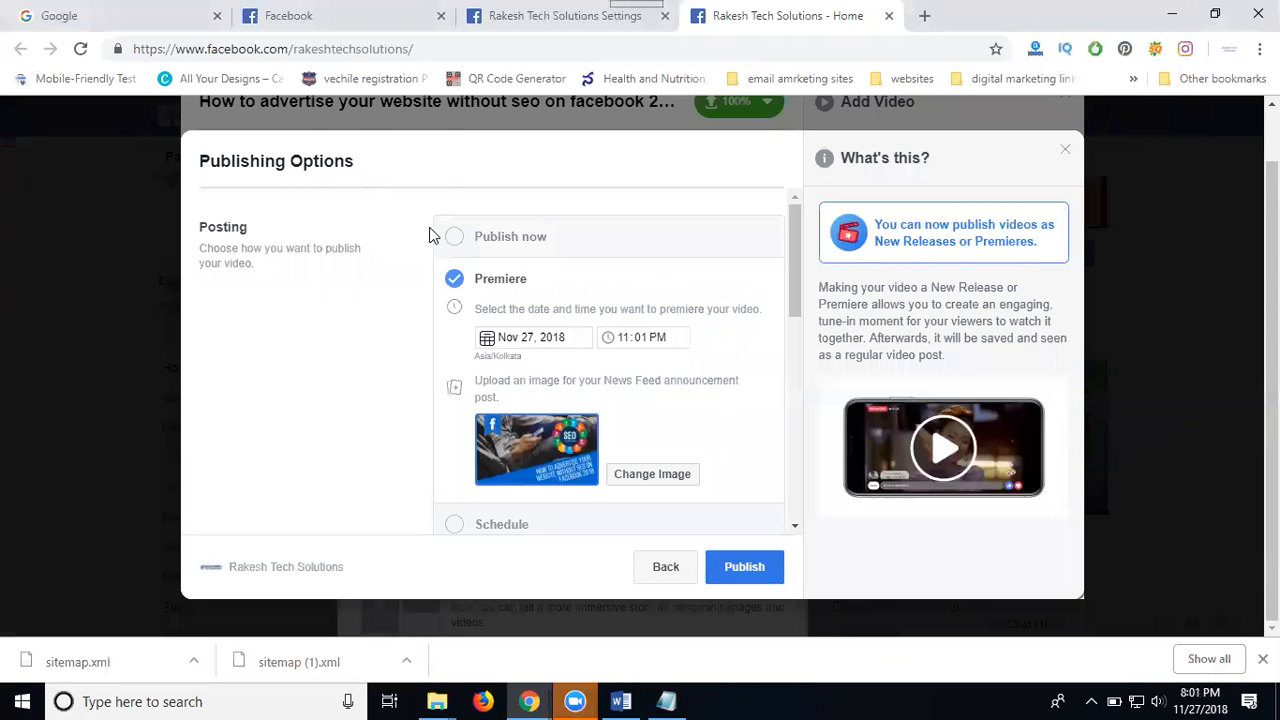
Make the video available to all six individually listed Pages, from Digital Marketing Online Training Madhapur through Rakesh SEO Services.
scroll(432, 235, "down", 3)
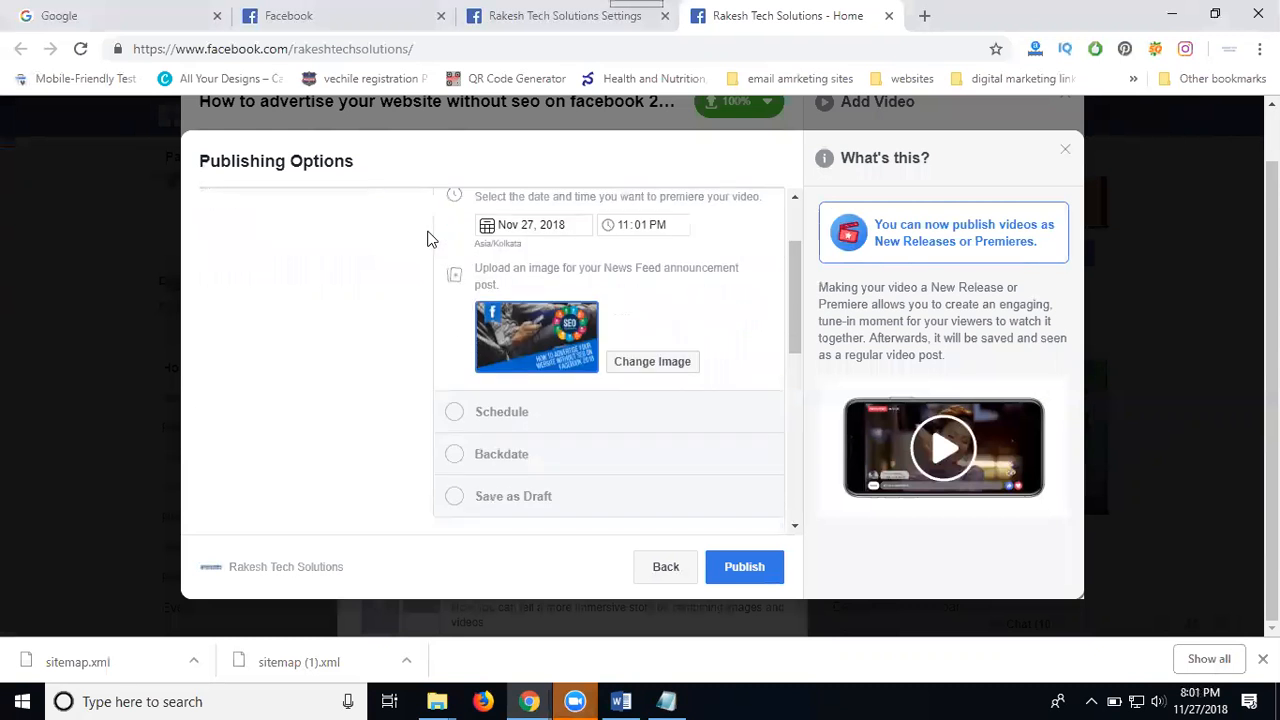
scroll(459, 265, "down", 4)
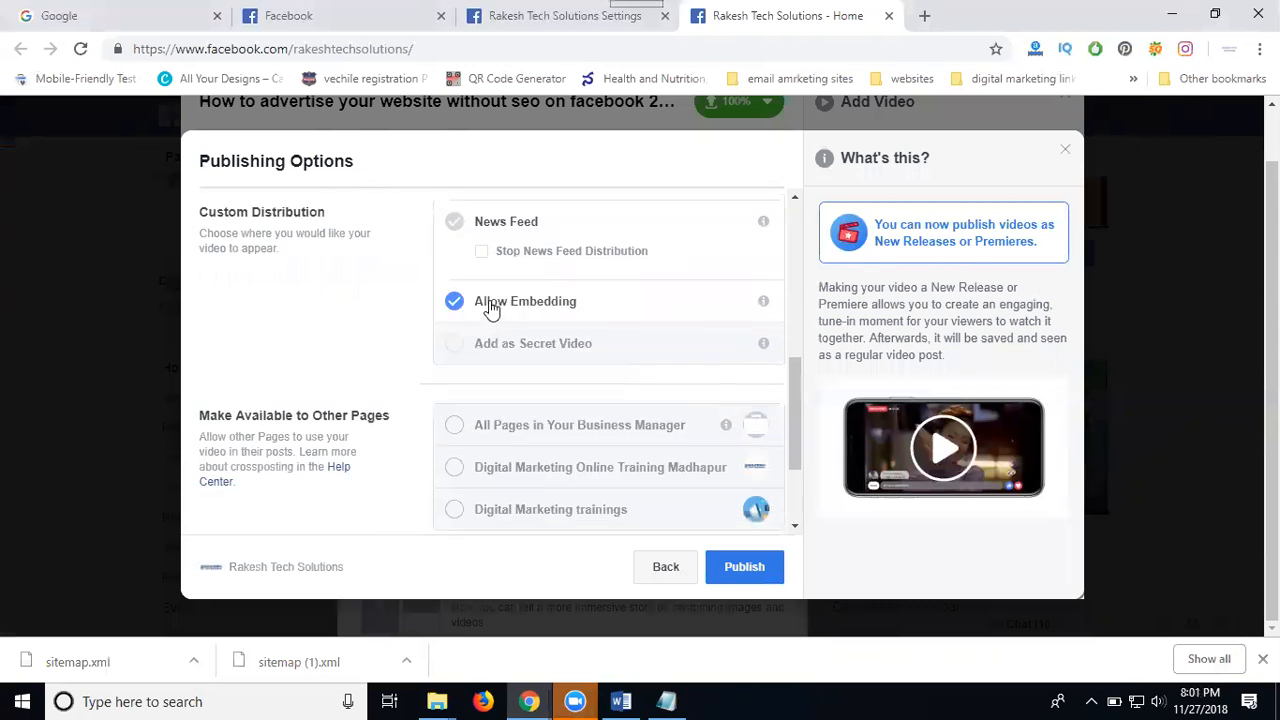
scroll(490, 315, "down", 2)
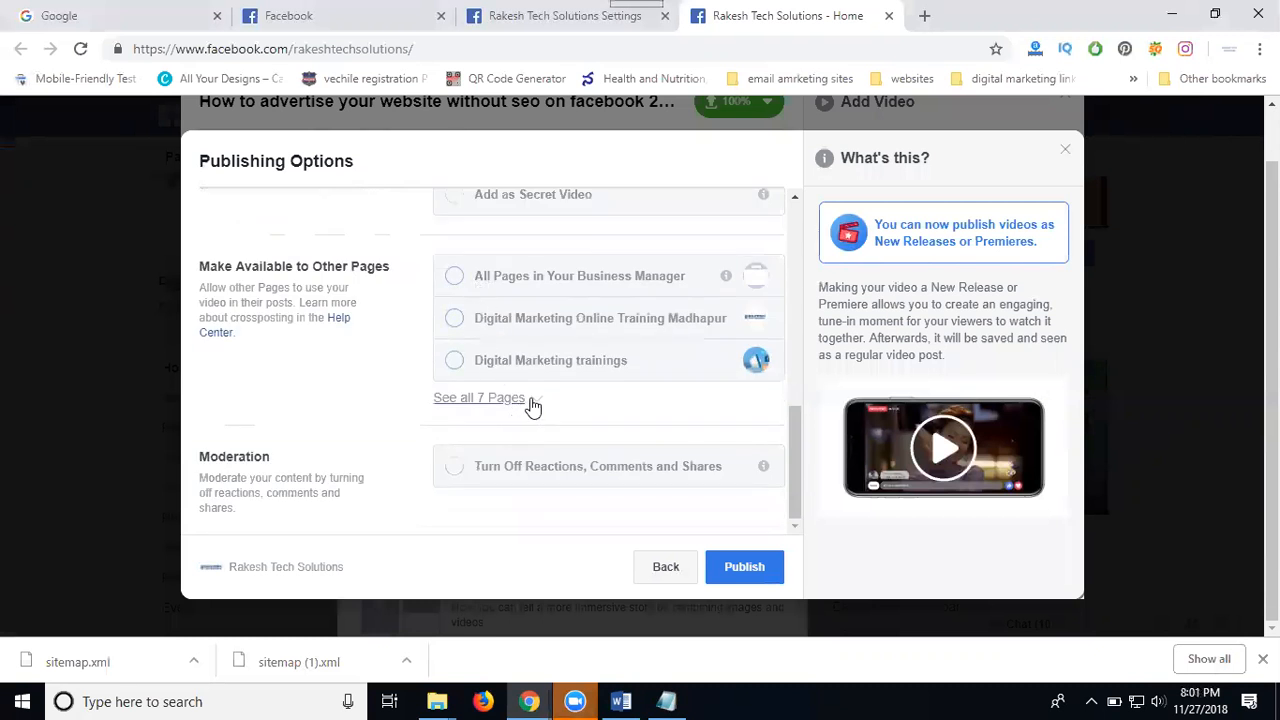
left_click(533, 402)
left_click(453, 318)
left_click(455, 362)
left_click(455, 403)
left_click(455, 446)
left_click(455, 487)
scroll(551, 429, "down", 2)
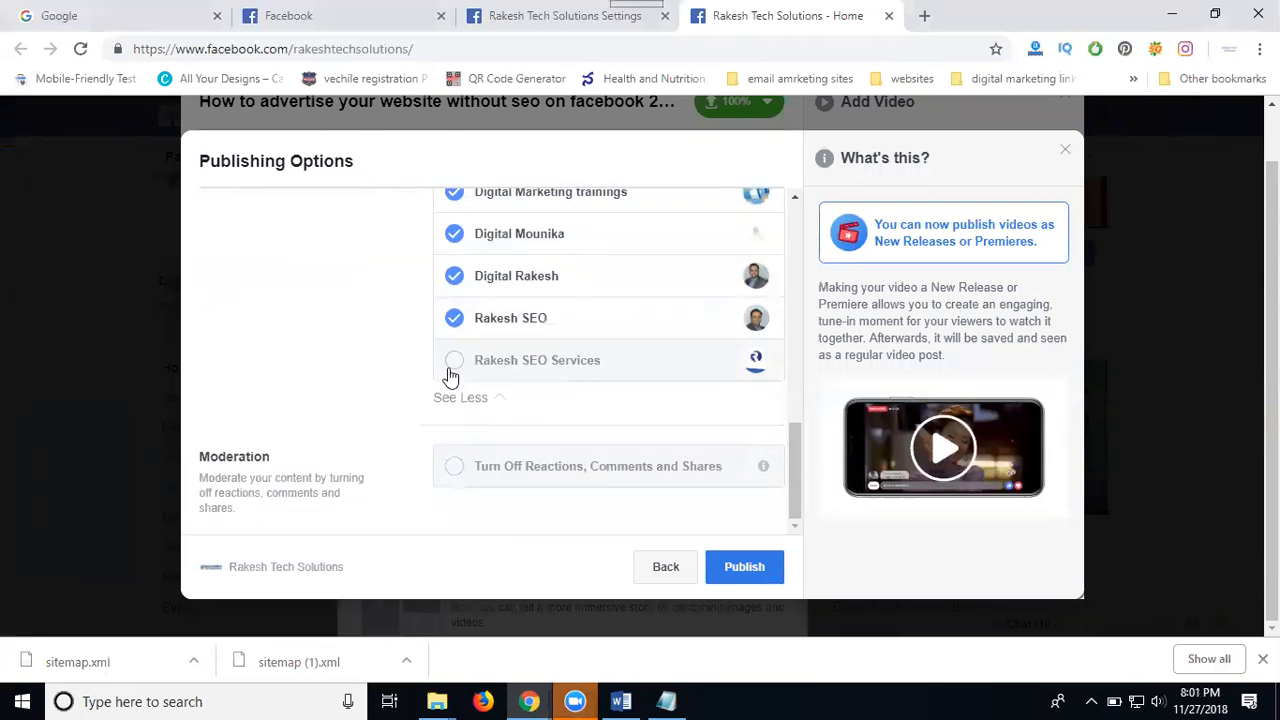
left_click(451, 368)
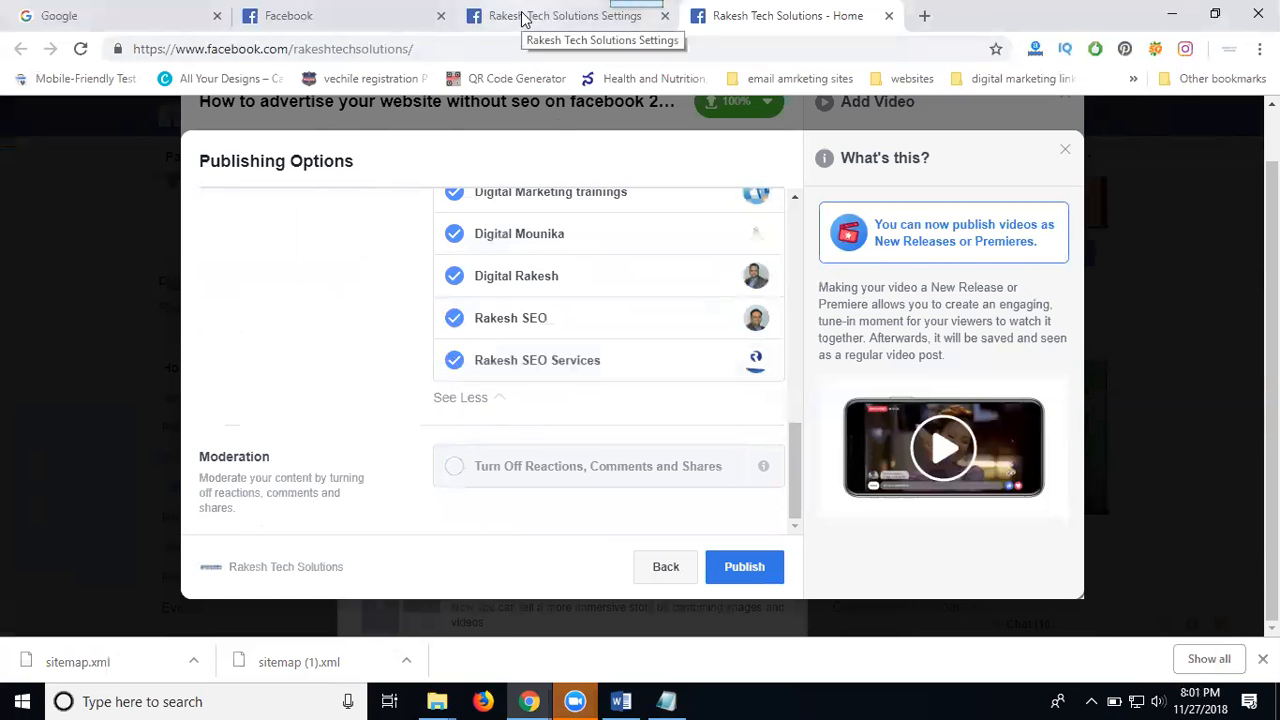
Change the posting method to Publish now and enable posting the video as a new release.
scroll(568, 336, "up", 5)
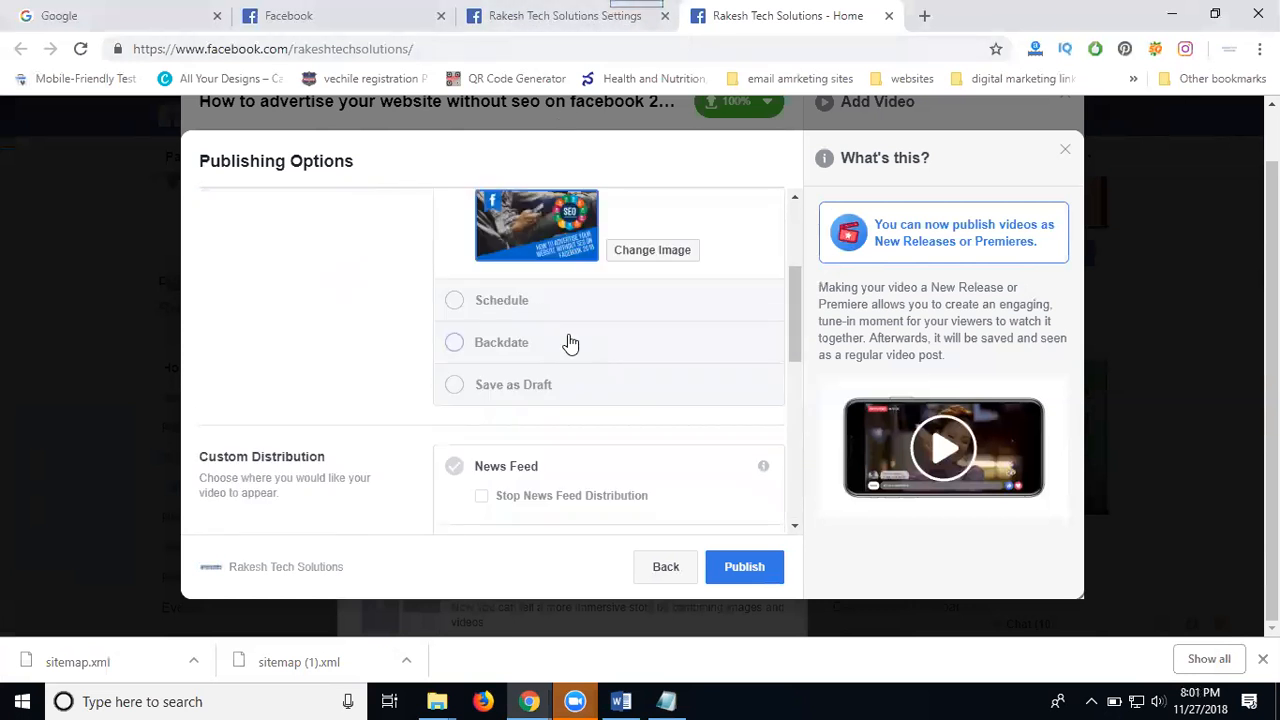
scroll(570, 343, "up", 3)
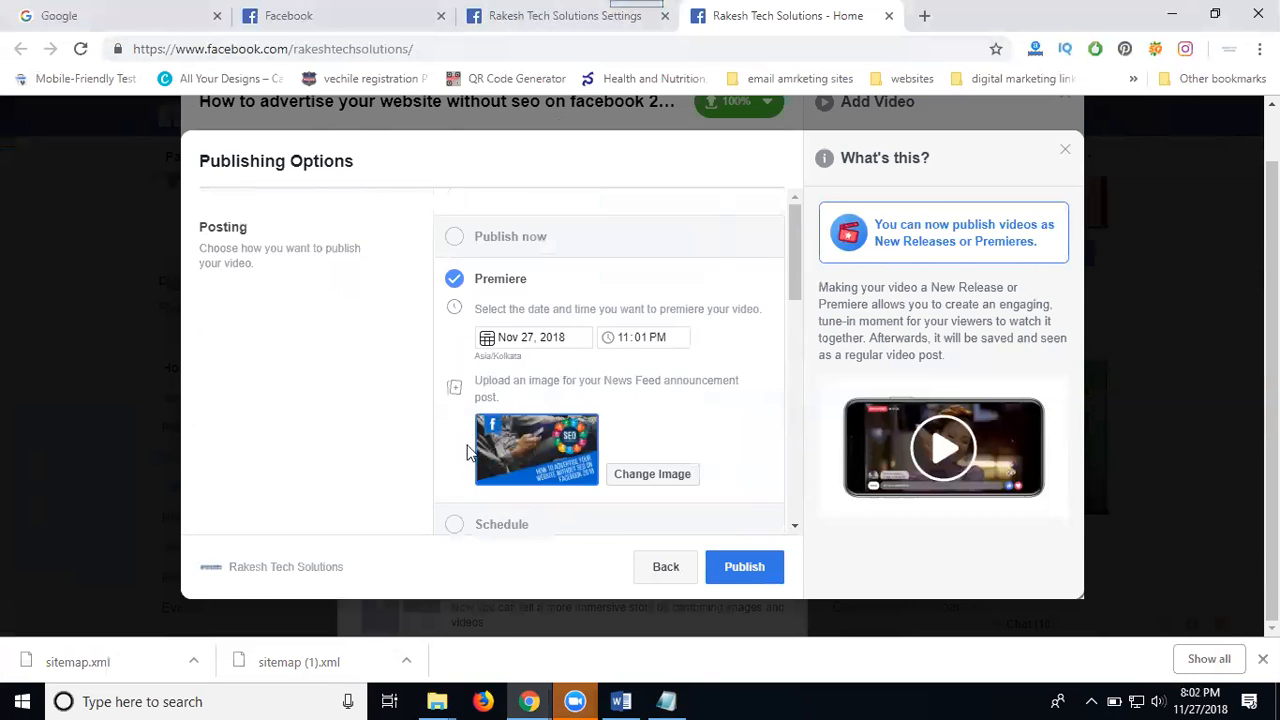
scroll(466, 450, "down", 1)
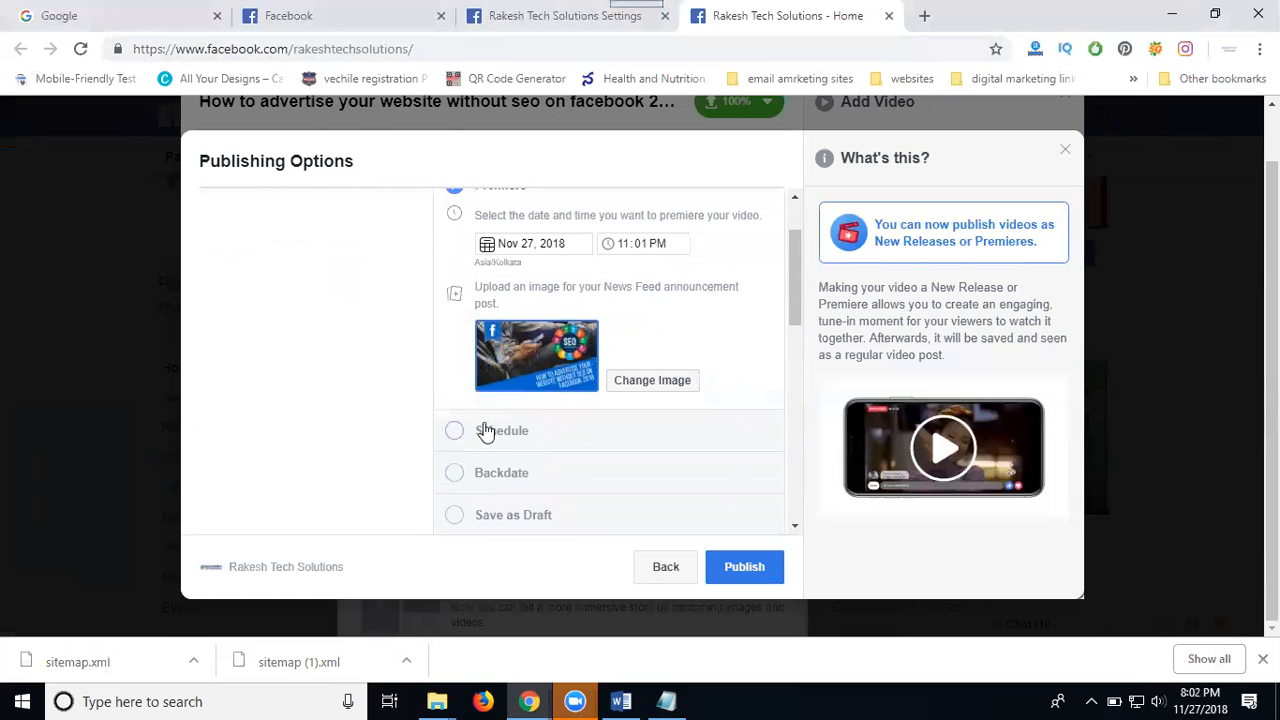
scroll(486, 432, "up", 1)
left_click(455, 240)
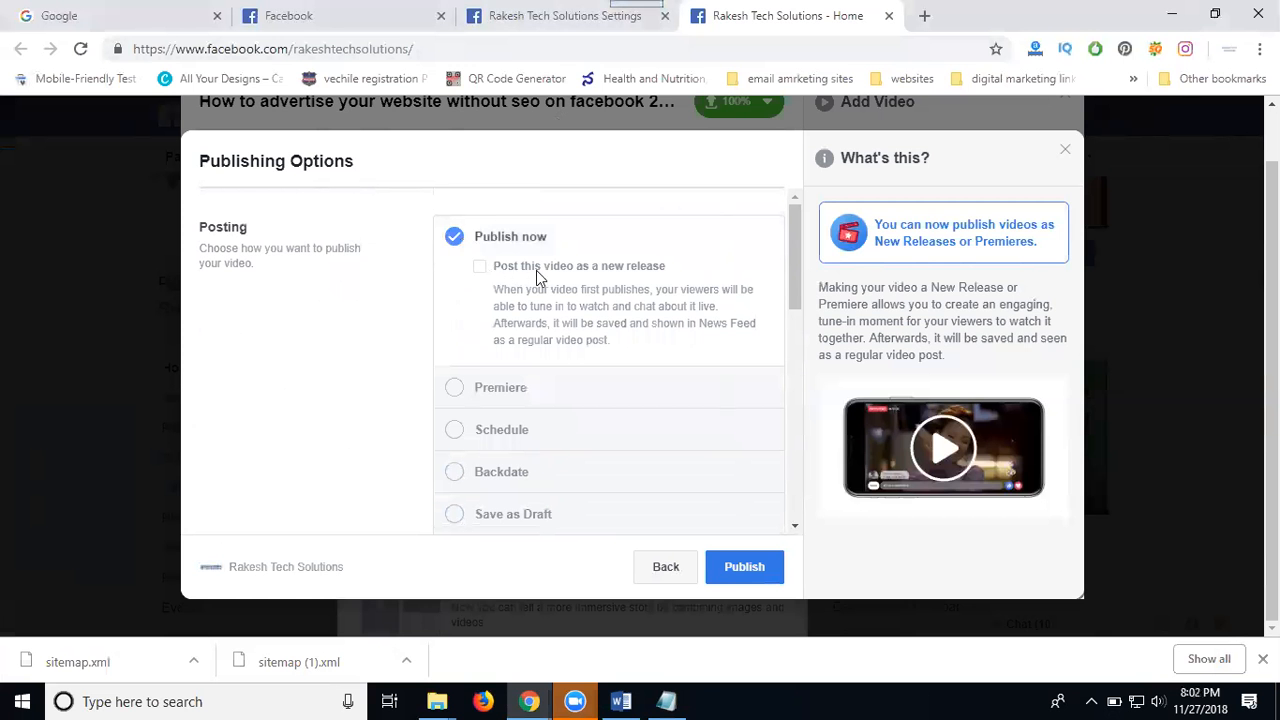
left_click(481, 270)
Review the custom distribution, crossposting Pages and moderation settings in the publishing options.
scroll(657, 323, "down", 3)
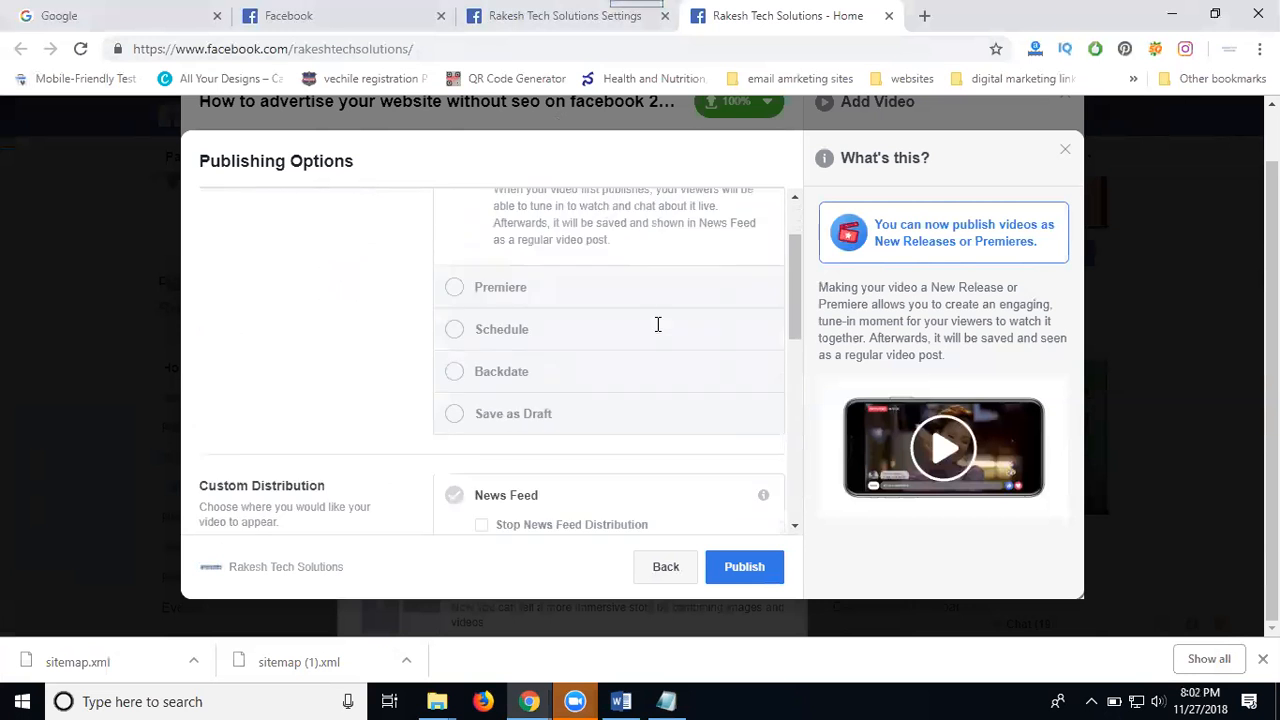
scroll(657, 329, "up", 2)
scroll(590, 228, "down", 4)
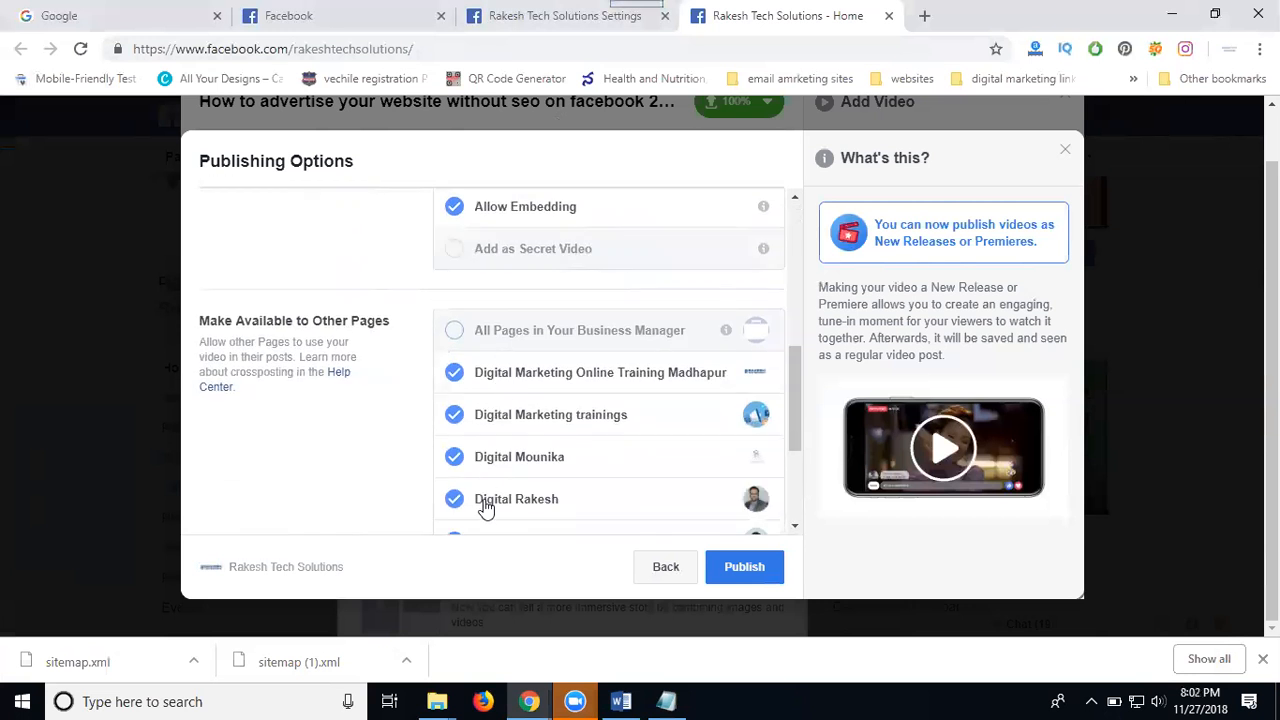
scroll(489, 505, "down", 2)
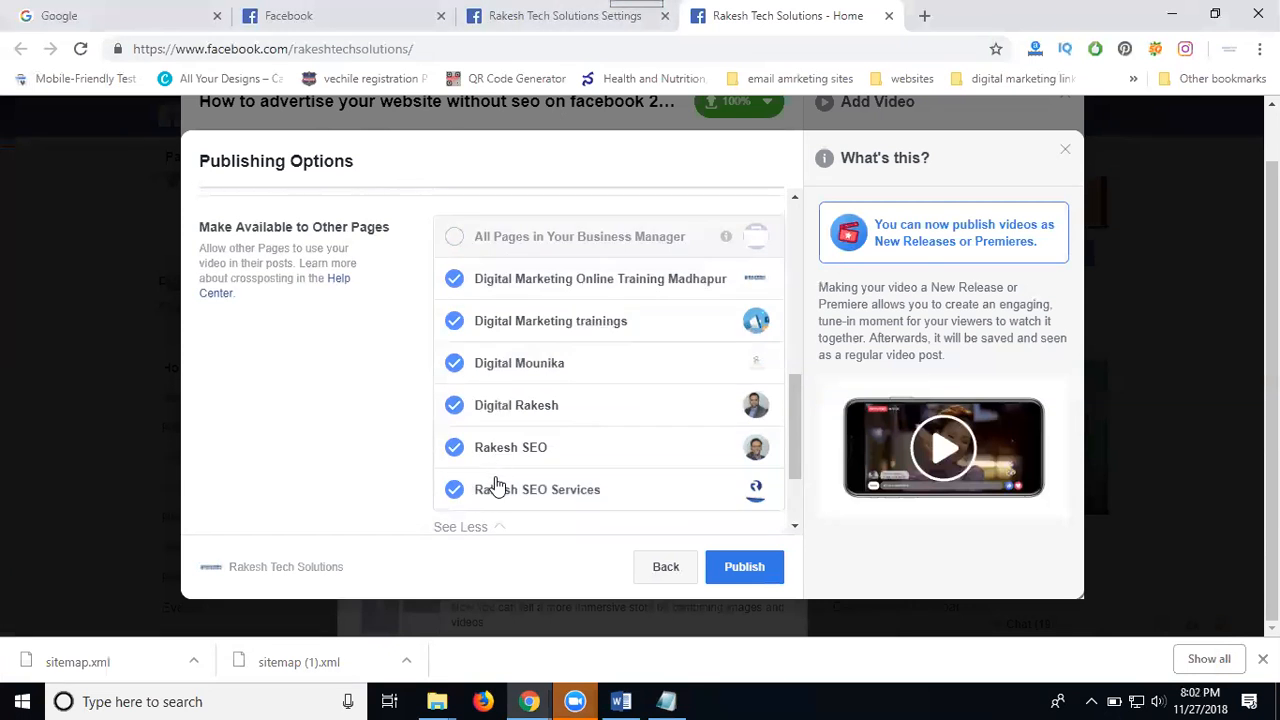
scroll(497, 487, "down", 1)
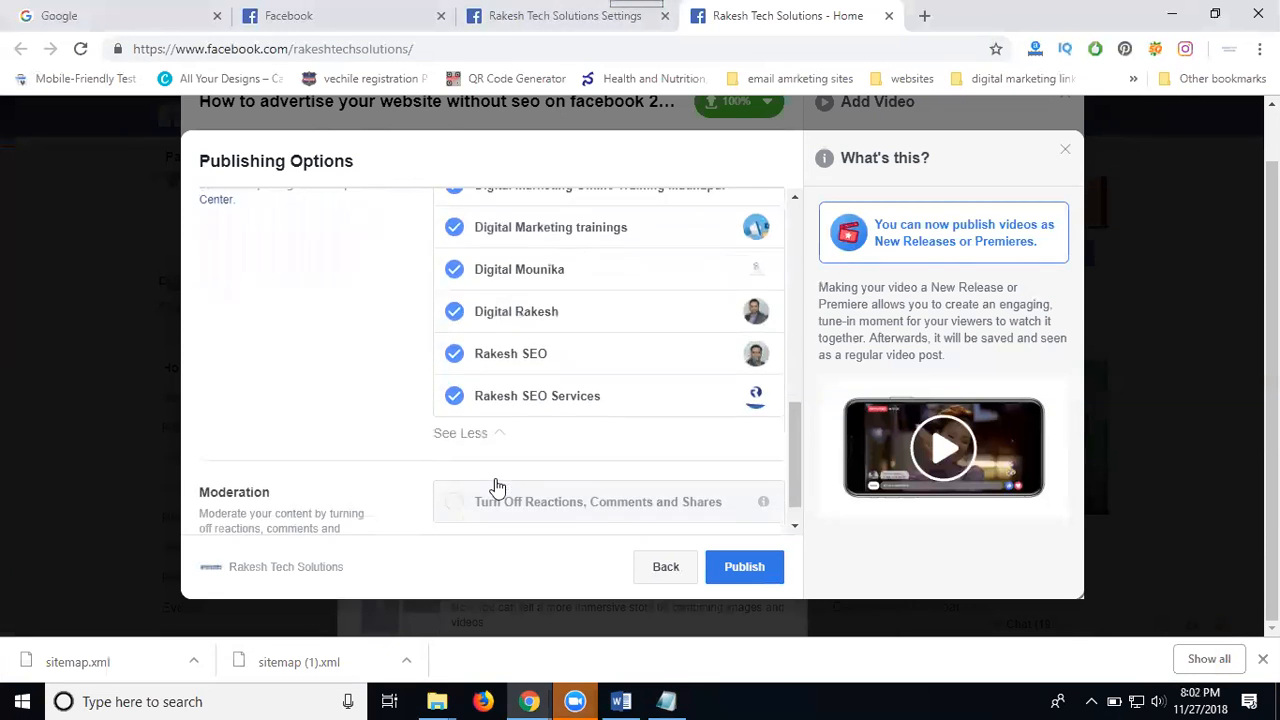
scroll(497, 487, "down", 1)
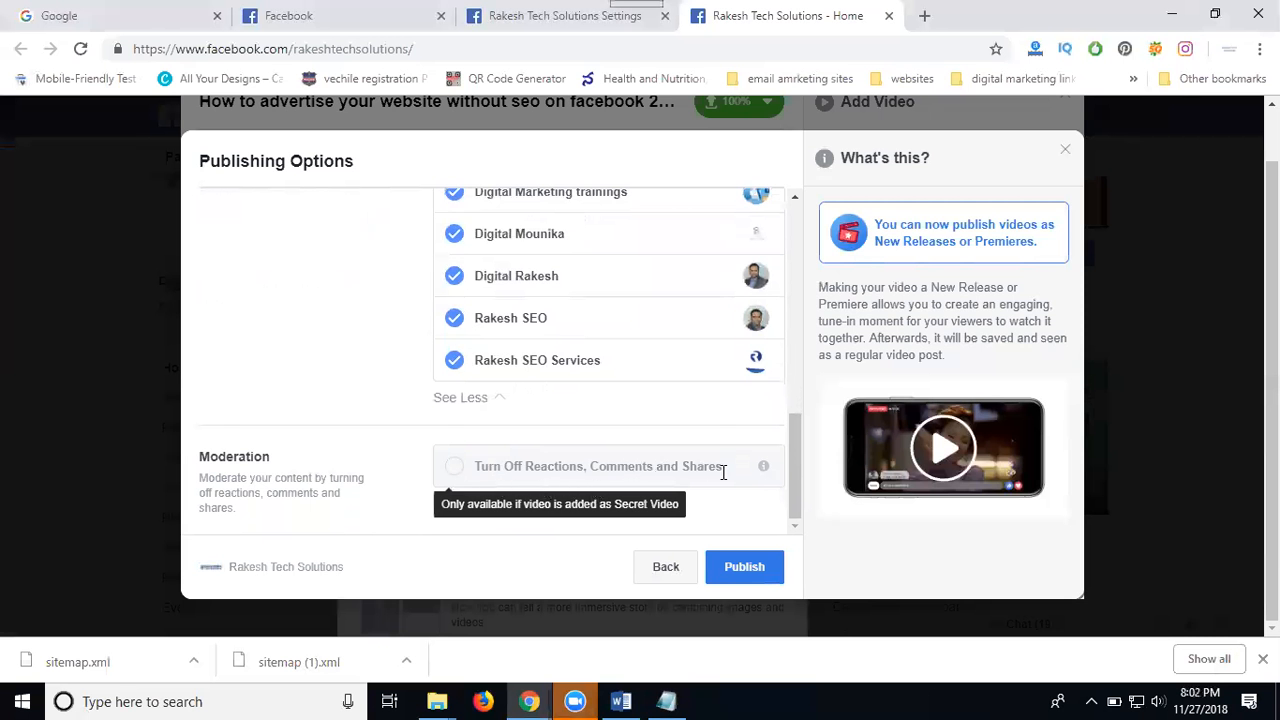
scroll(723, 471, "up", 4)
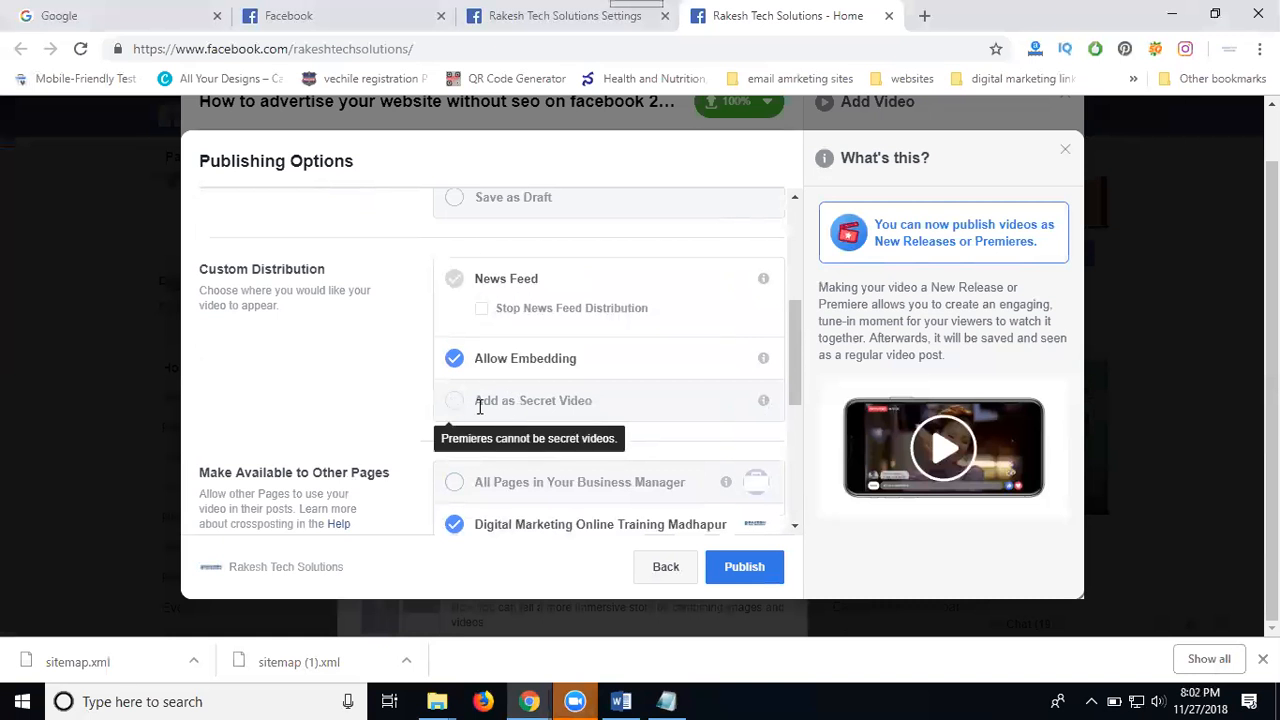
Turn off posting the video as a new release and add it as a secret video in the custom distribution settings.
scroll(482, 405, "up", 3)
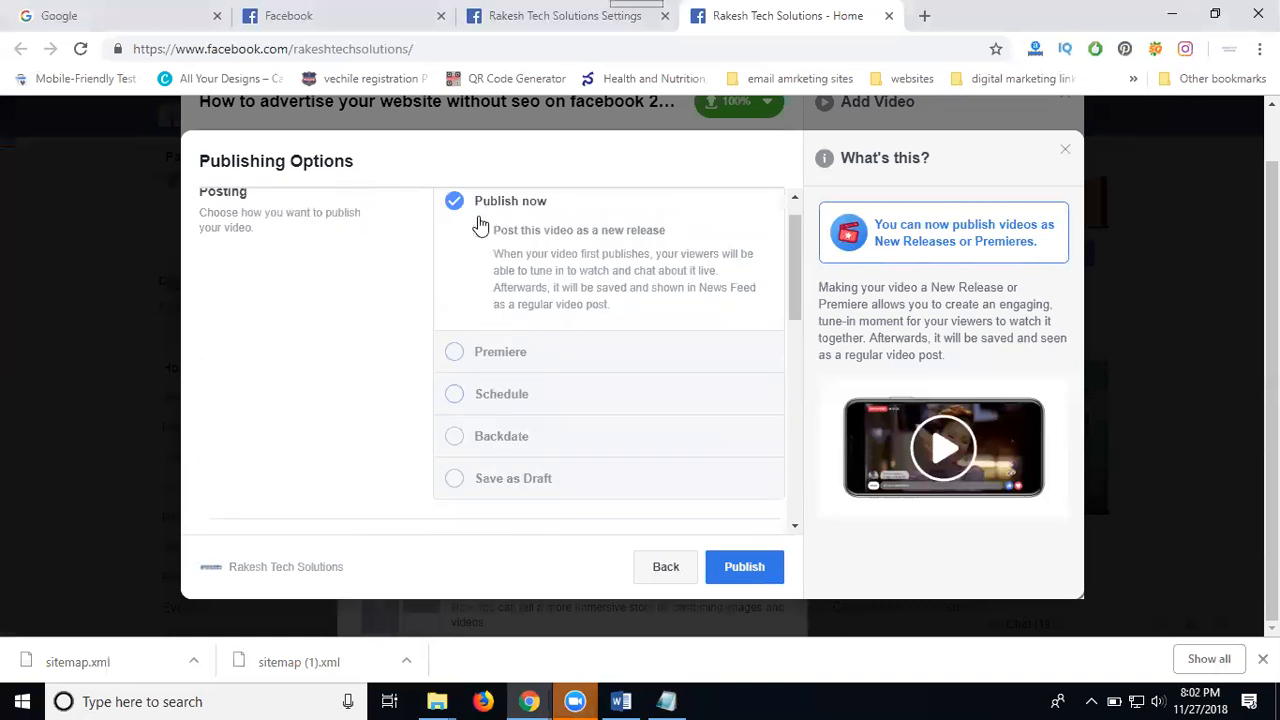
scroll(482, 290, "down", 4)
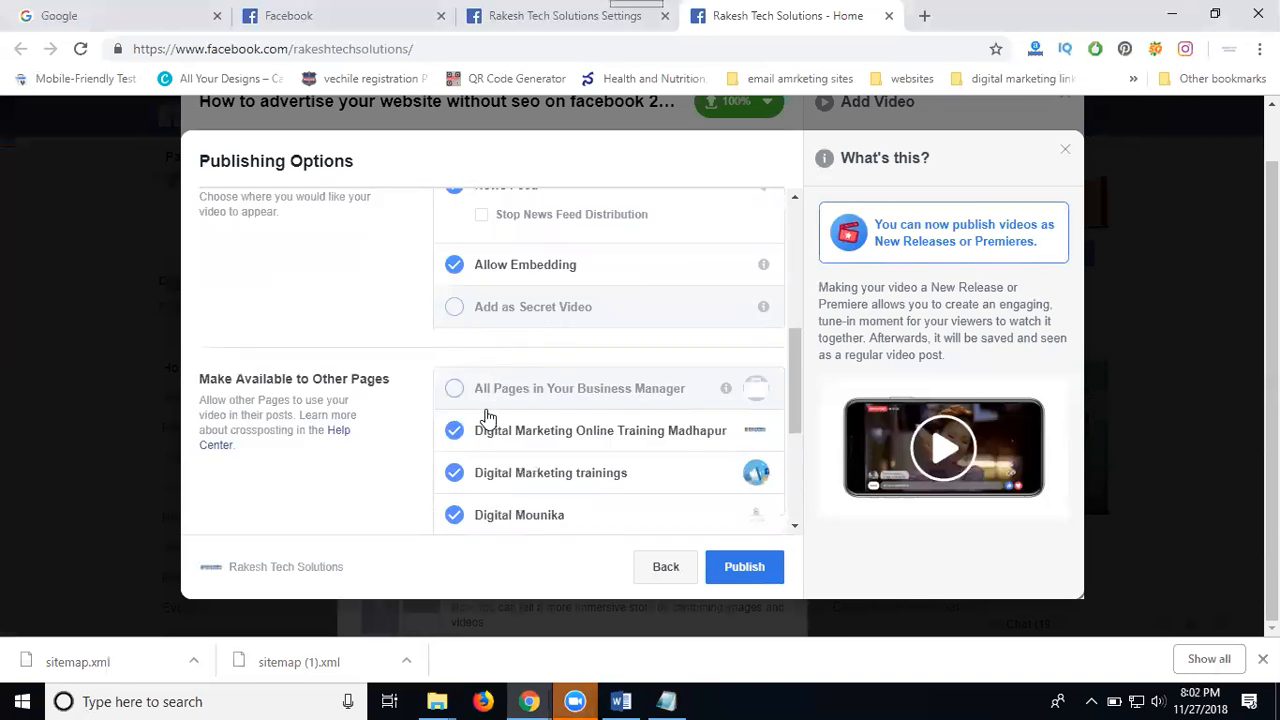
left_click(456, 307)
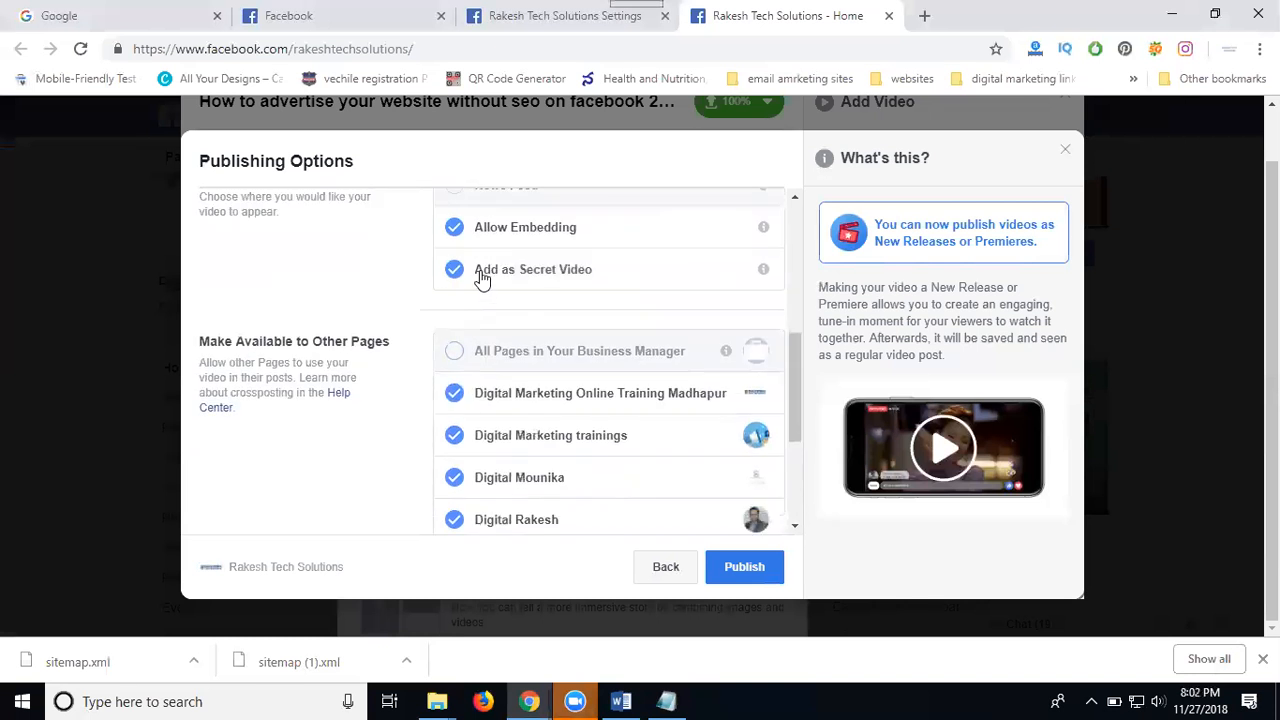
scroll(494, 284, "up", 3)
scroll(490, 260, "up", 1)
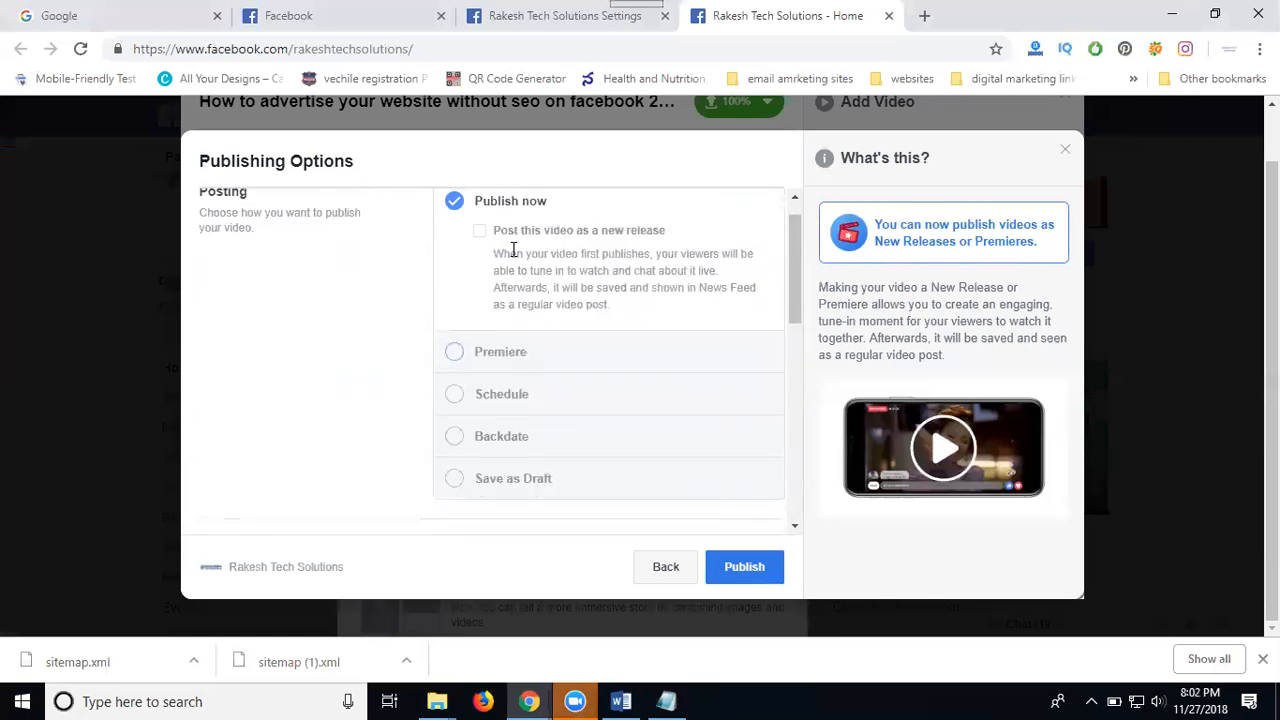
scroll(513, 250, "down", 5)
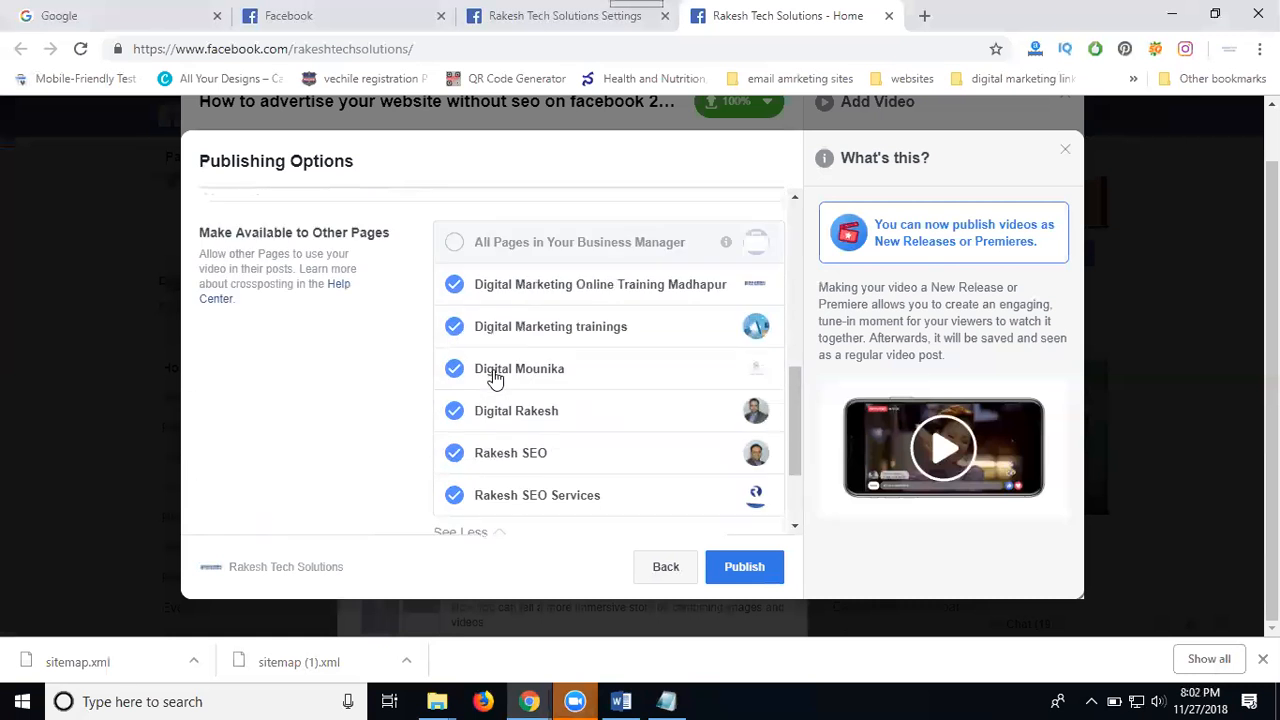
scroll(494, 378, "up", 2)
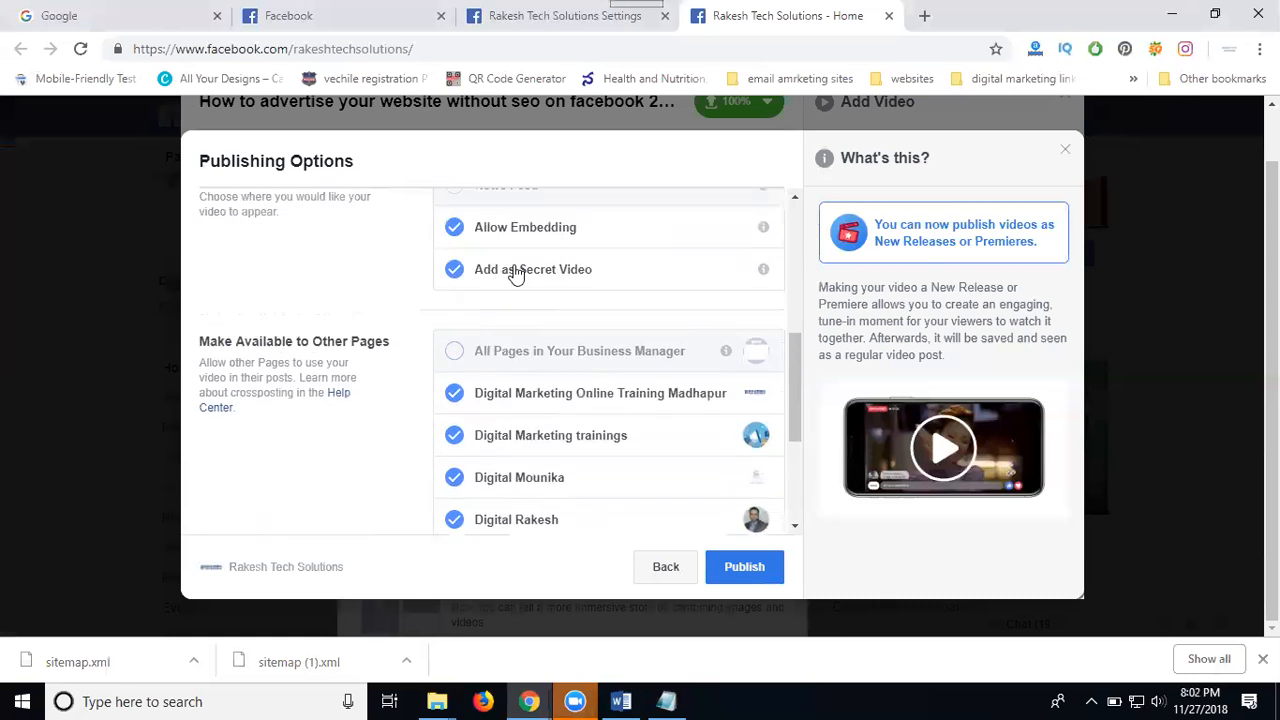
scroll(508, 290, "down", 3)
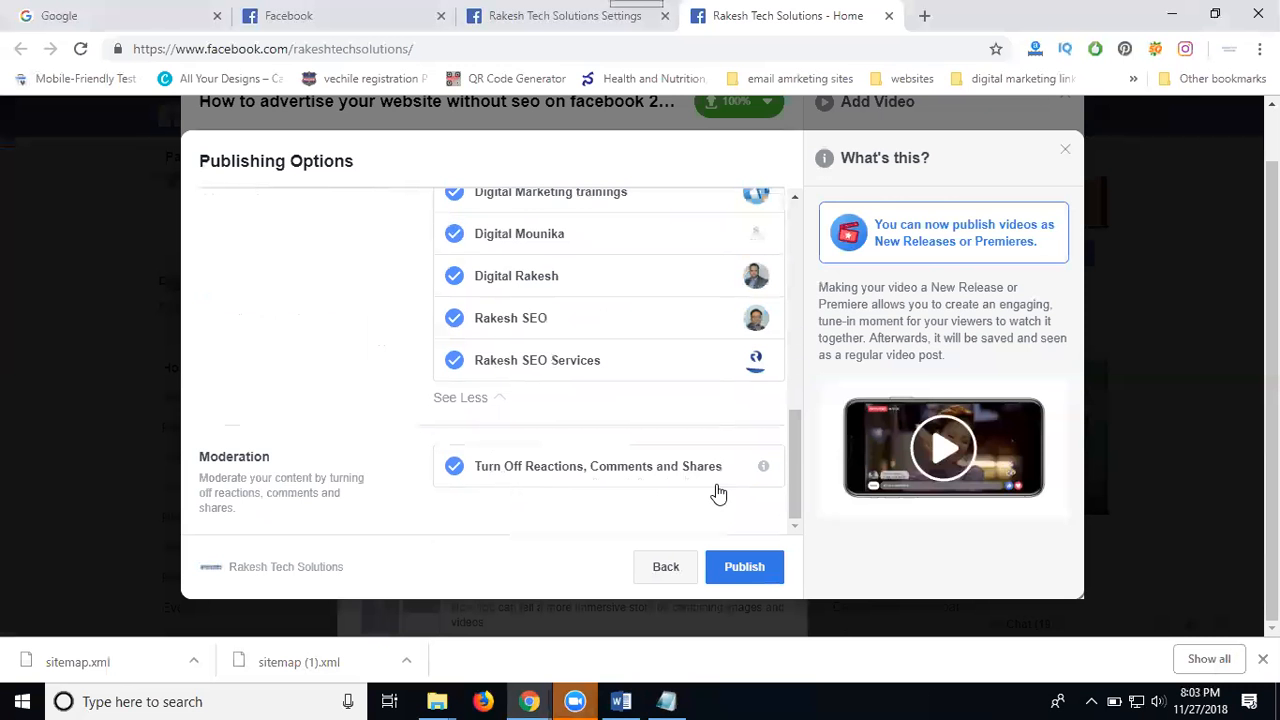
Remove the secret video option and turn News Feed distribution back on.
scroll(694, 477, "up", 4)
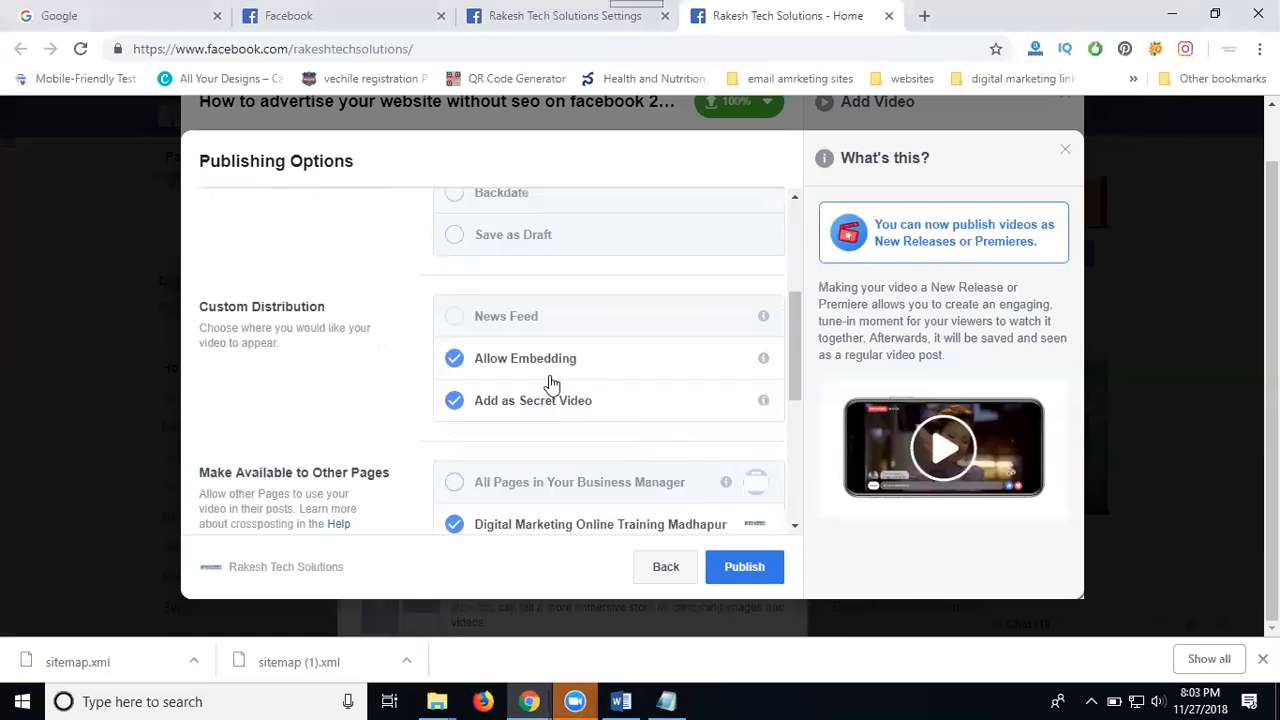
left_click(517, 418)
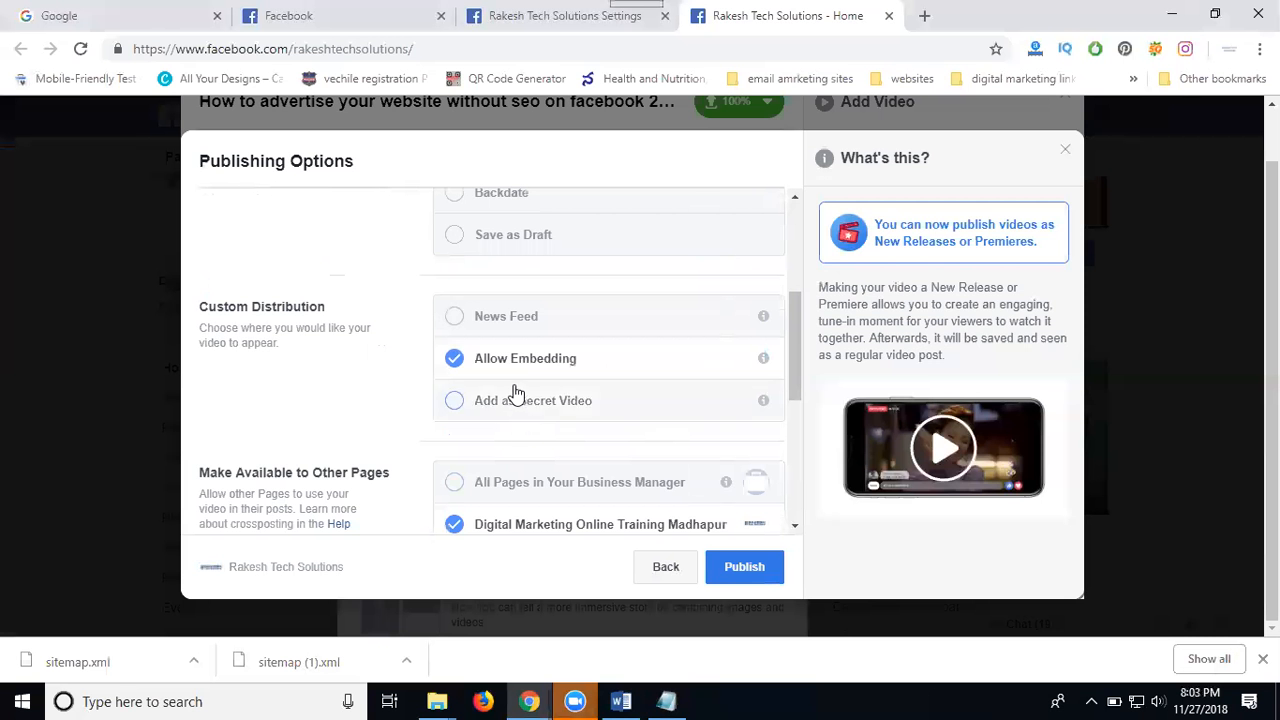
scroll(490, 390, "up", 1)
left_click(455, 411)
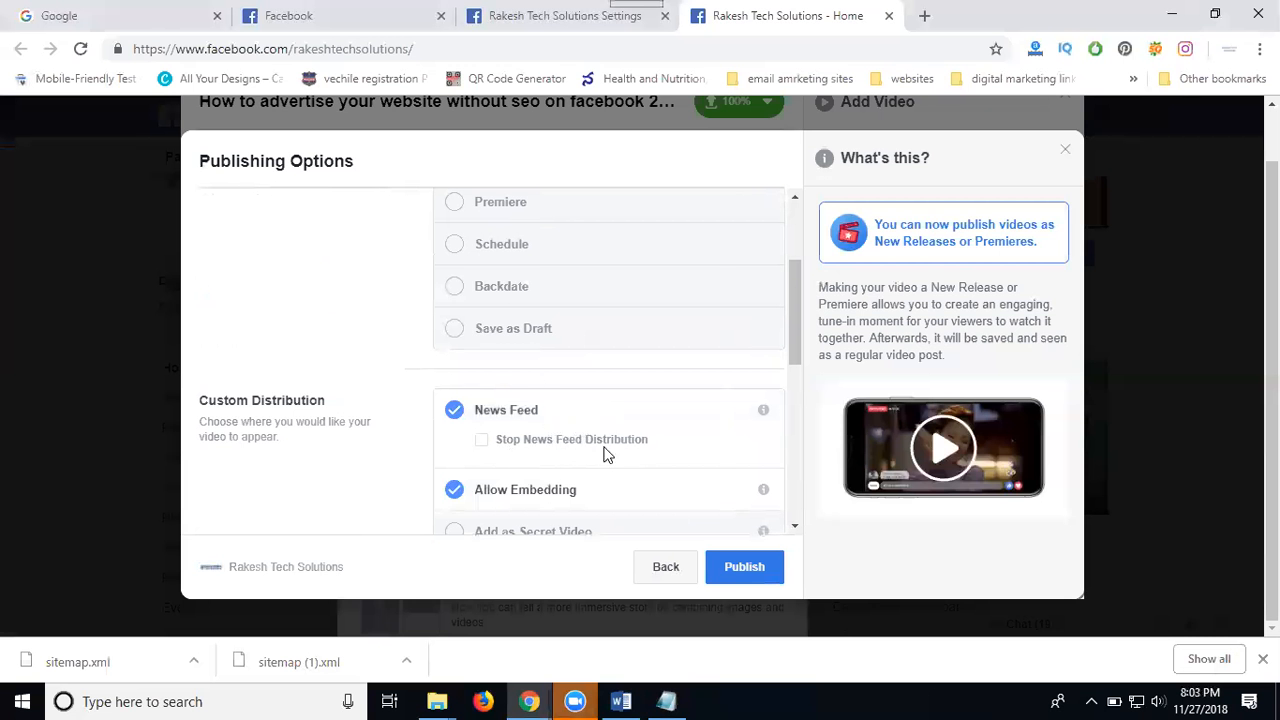
Enable posting the video as a new release and try Premiere as the posting method.
scroll(566, 414, "up", 2)
left_click(481, 268)
scroll(497, 314, "down", 1)
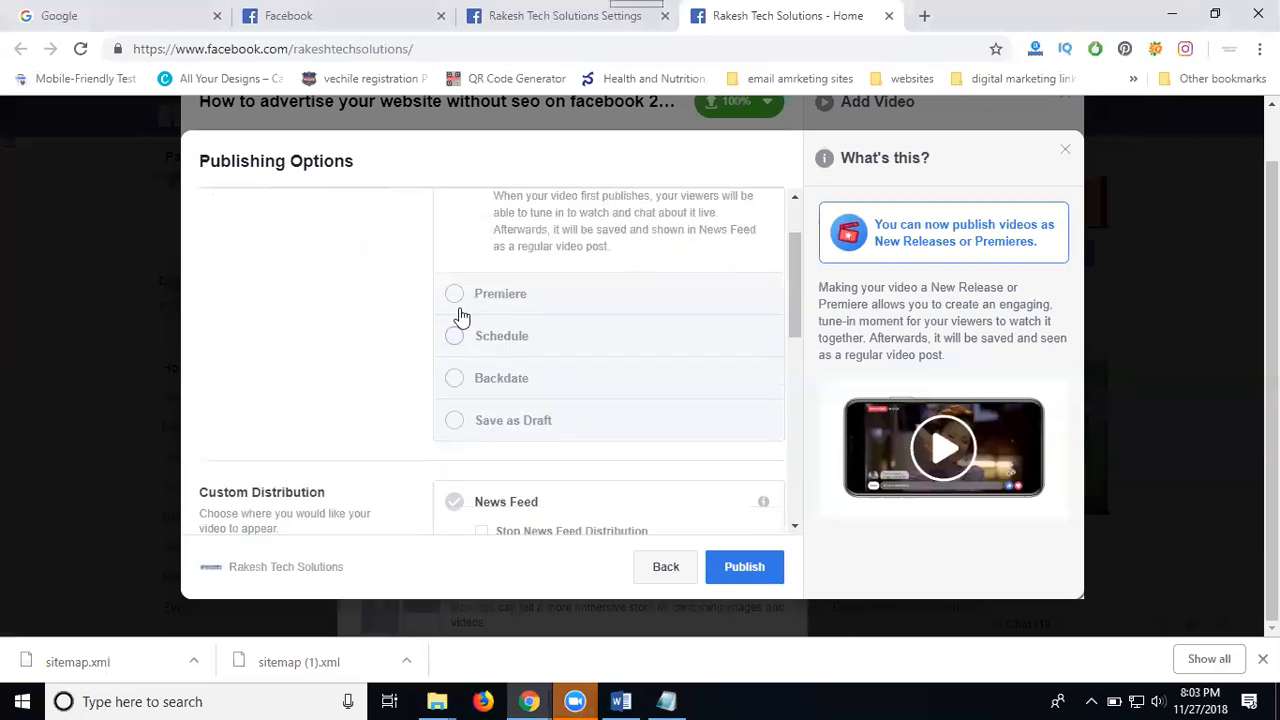
left_click(456, 295)
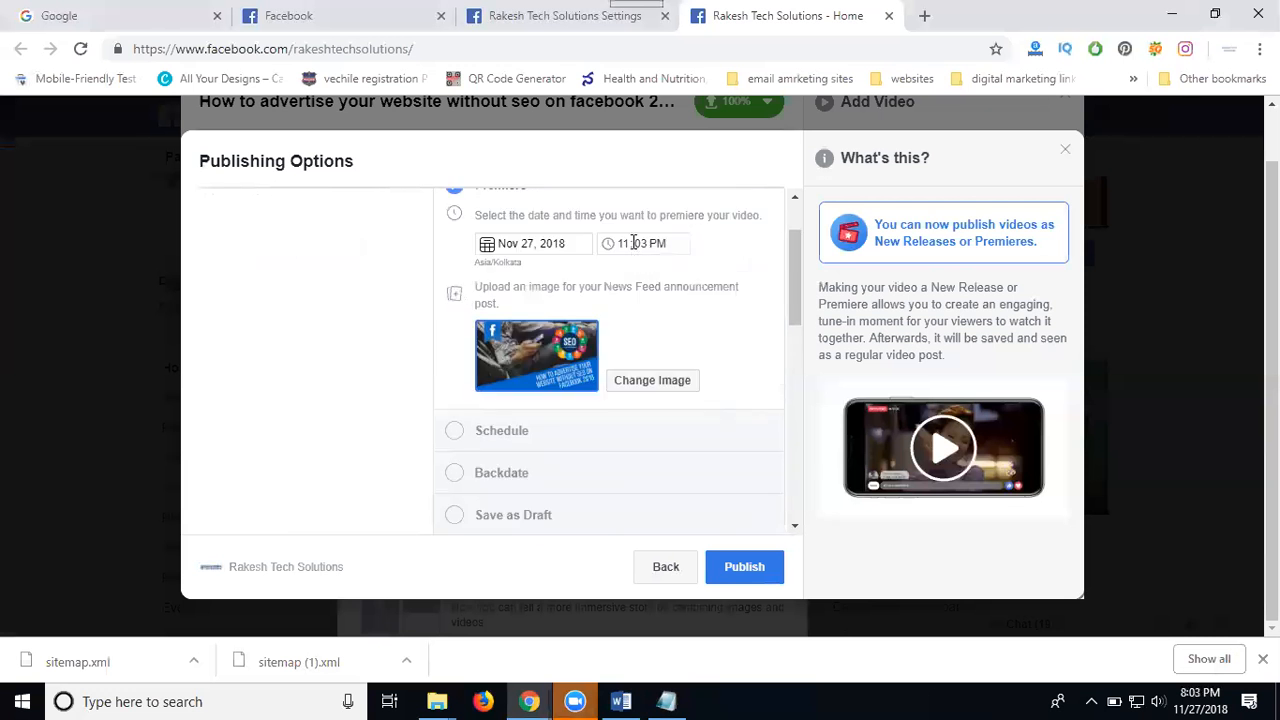
Return the posting method to Publish now and publish the video with the selected crossposting Pages.
scroll(633, 243, "up", 1)
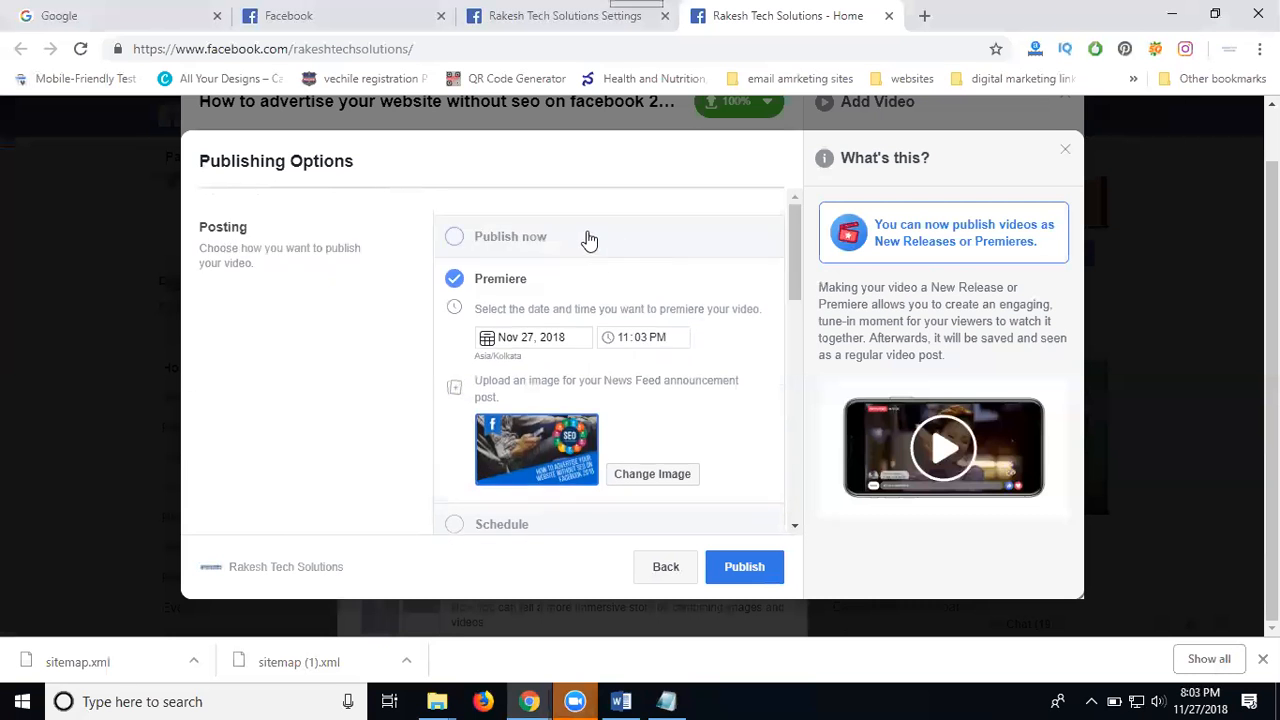
left_click(454, 237)
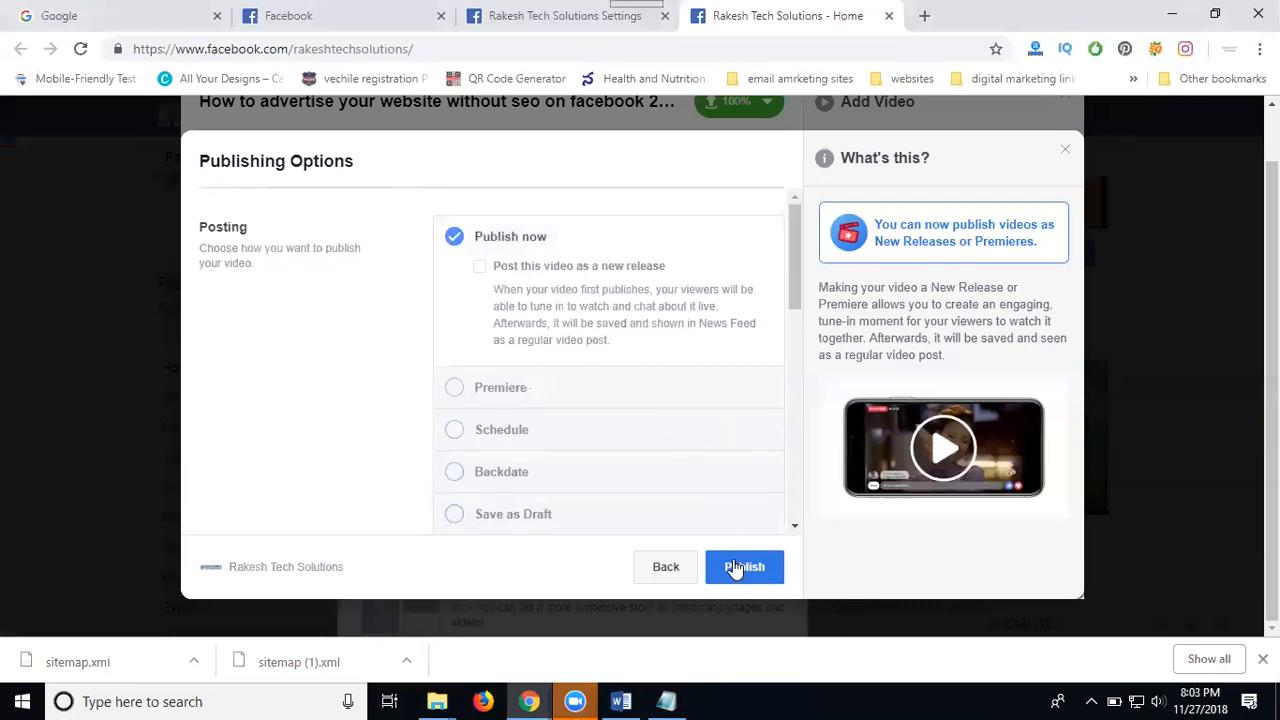
scroll(677, 423, "down", 3)
scroll(575, 387, "down", 2)
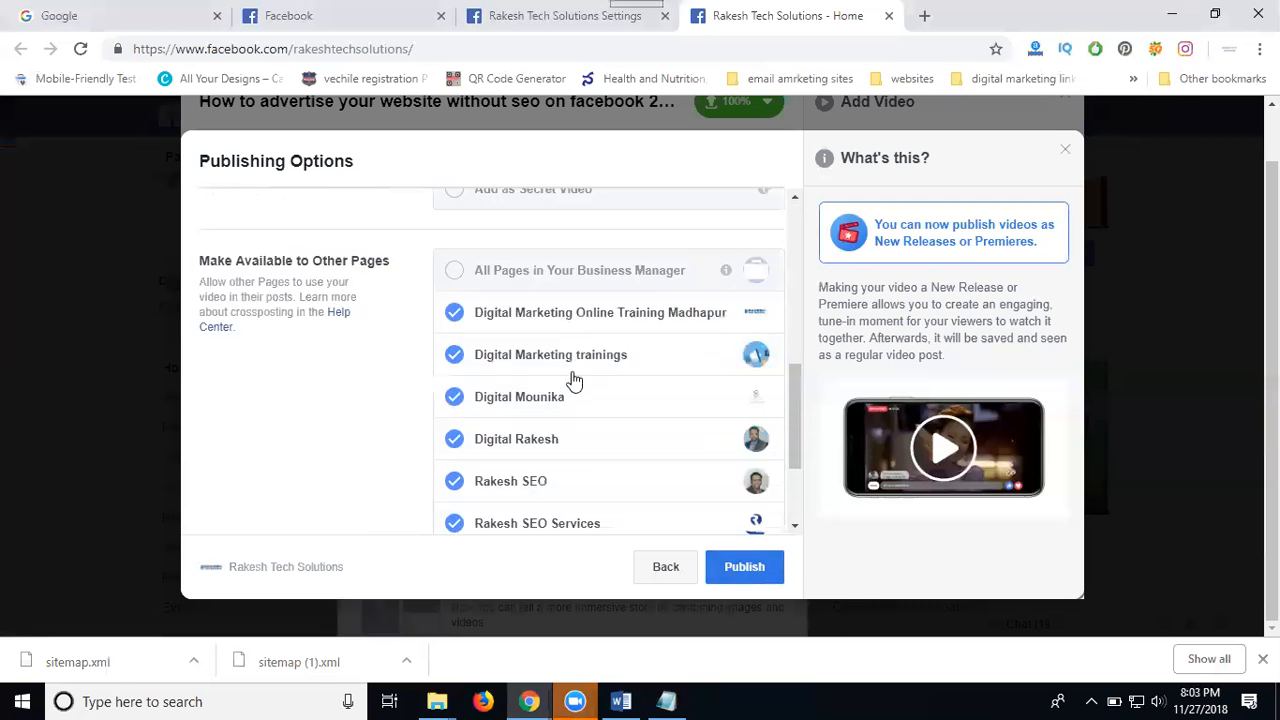
left_click(760, 572)
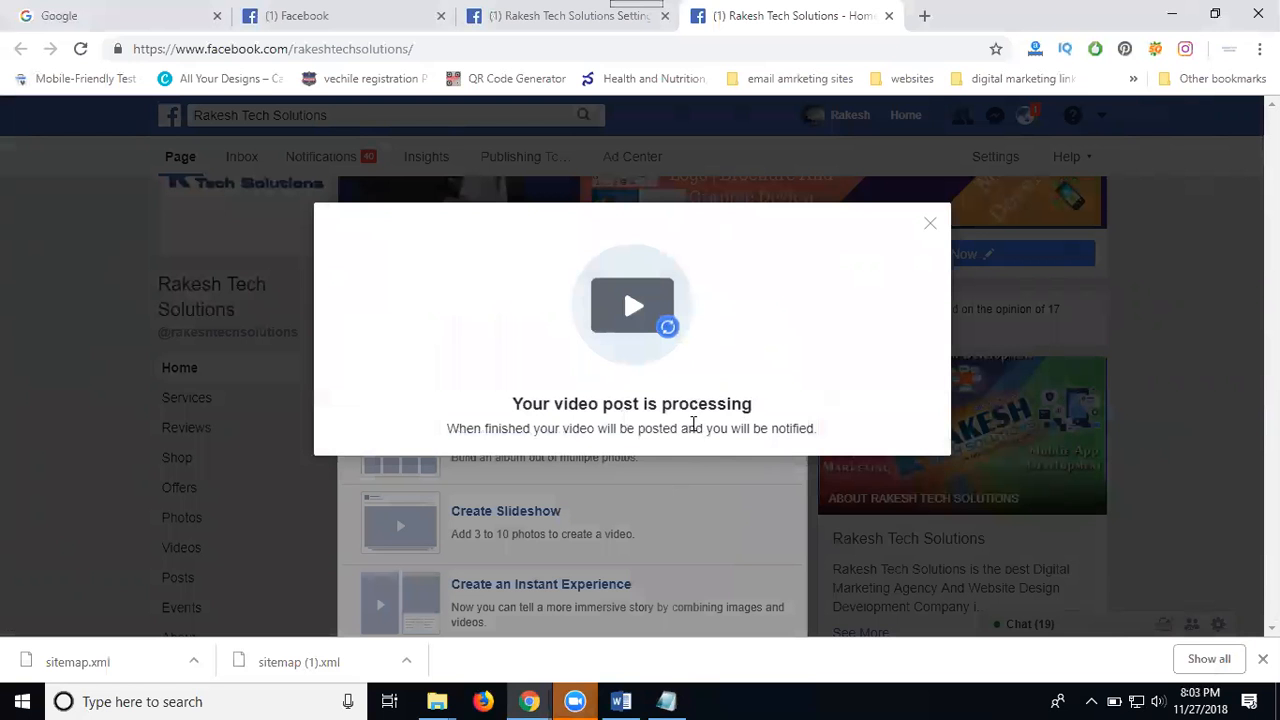
Close the processing notice and view the new video post on the Page's timeline.
scroll(689, 434, "down", 1)
scroll(680, 434, "down", 6)
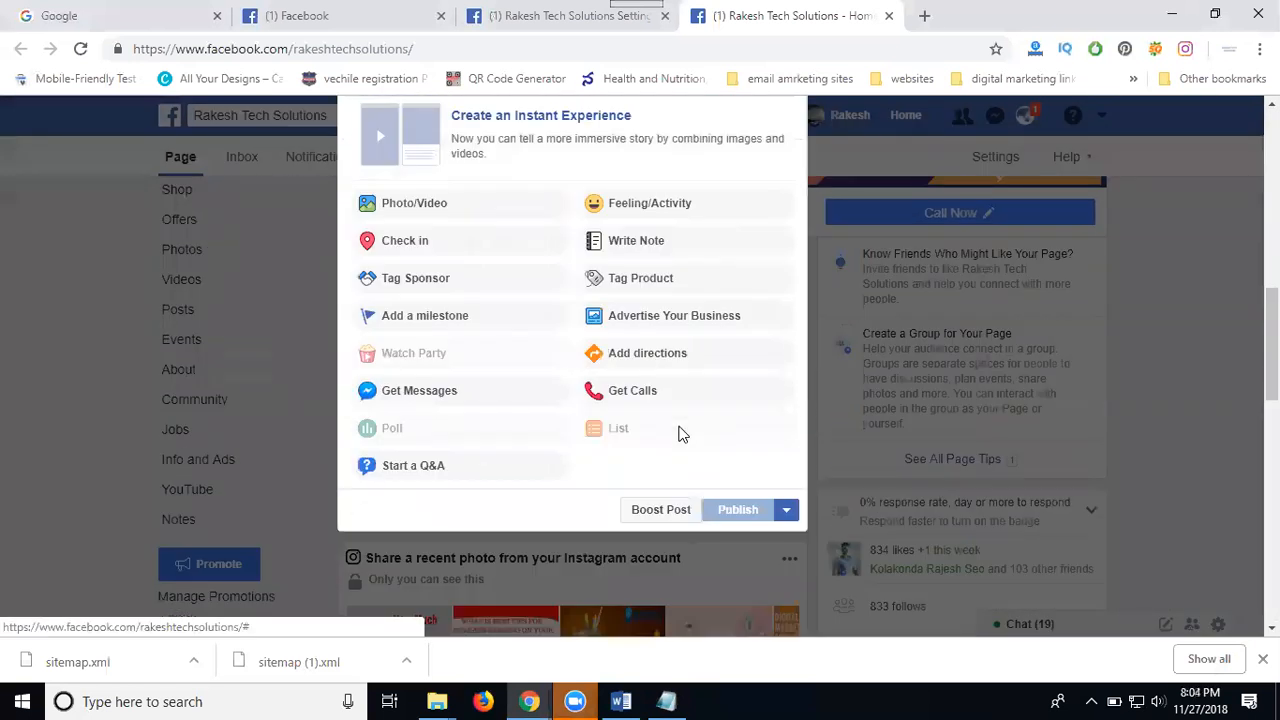
scroll(673, 424, "down", 3)
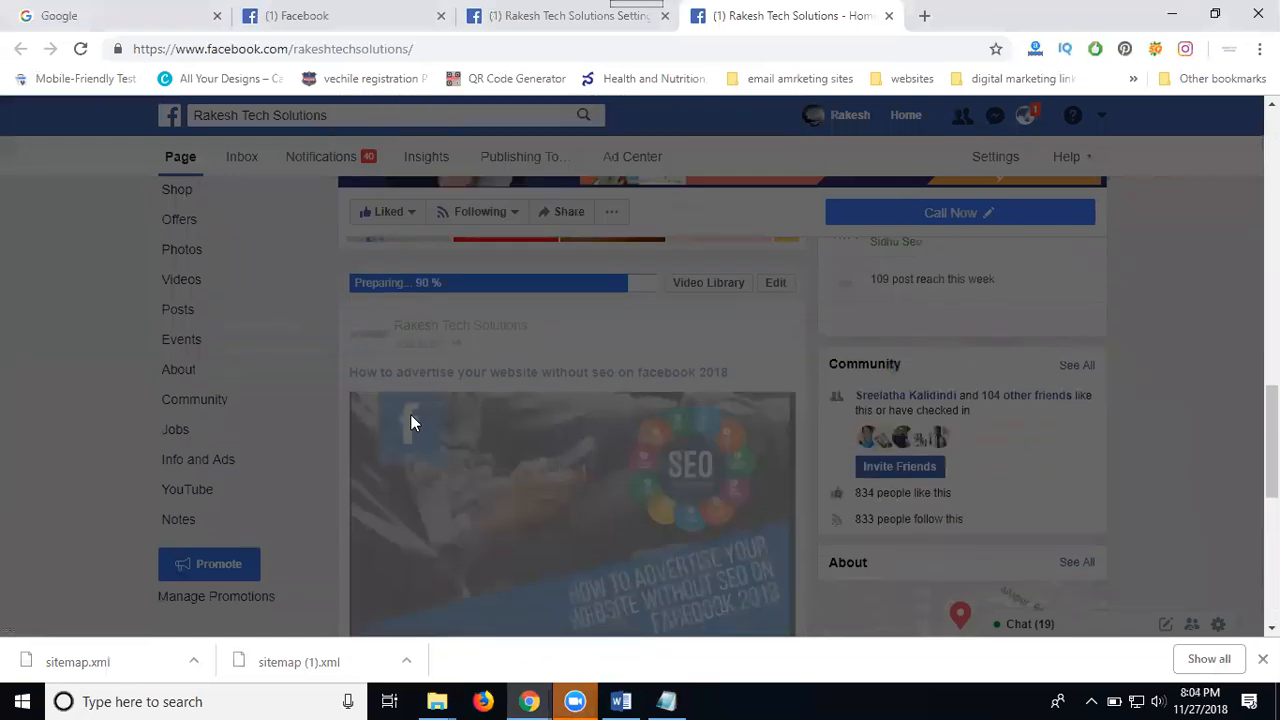